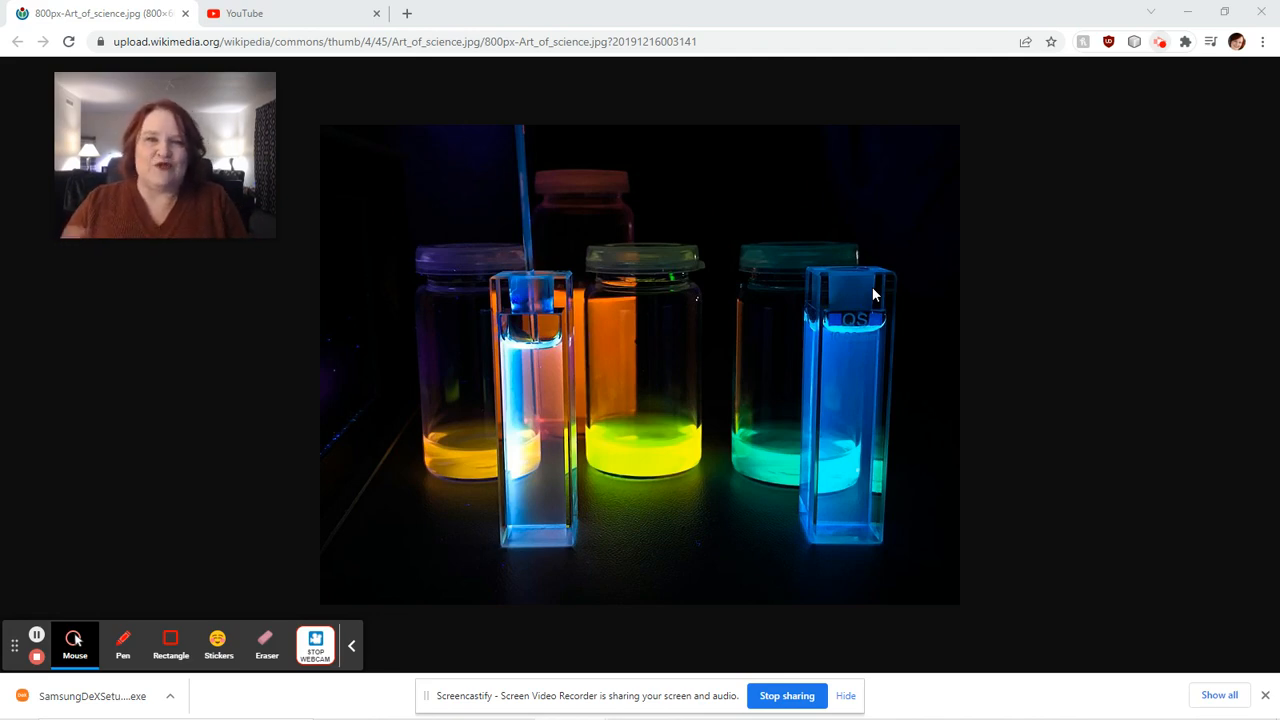
# - Switch to the Excel workbook containing the potato unit data
pyautogui.moveTo(835, 712)
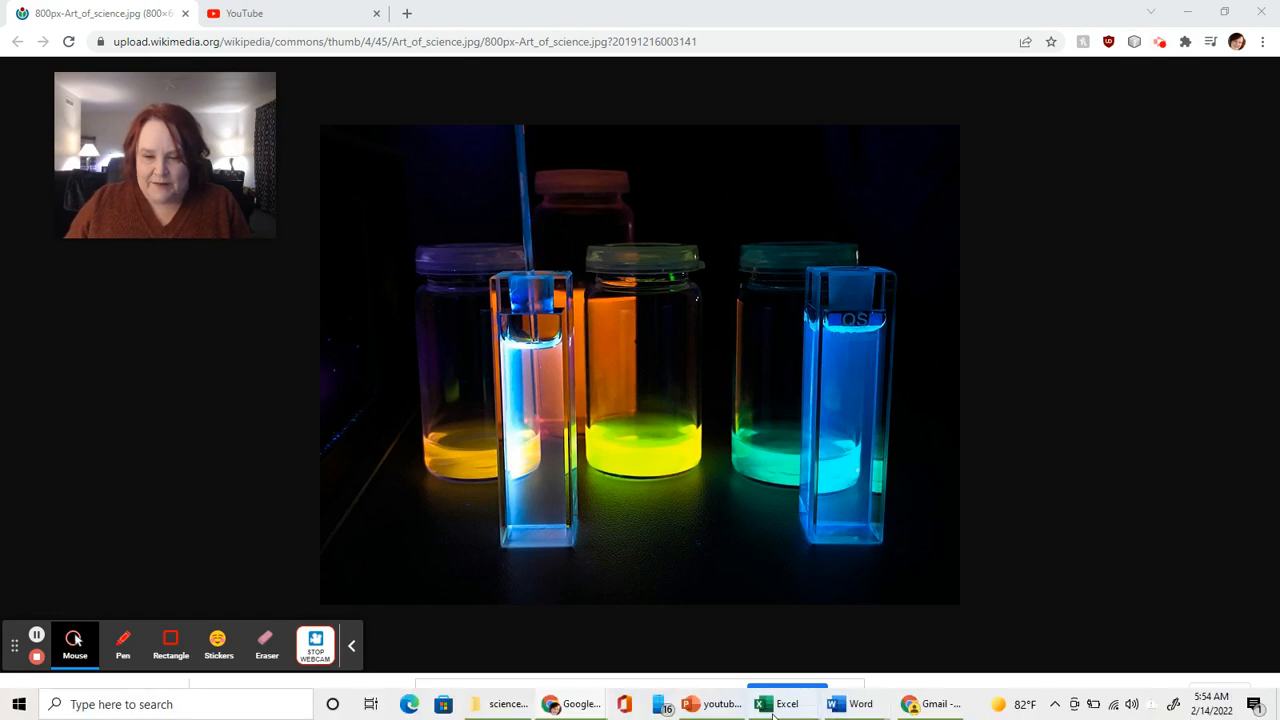
pyautogui.moveTo(785, 704)
pyautogui.click(1029, 651)
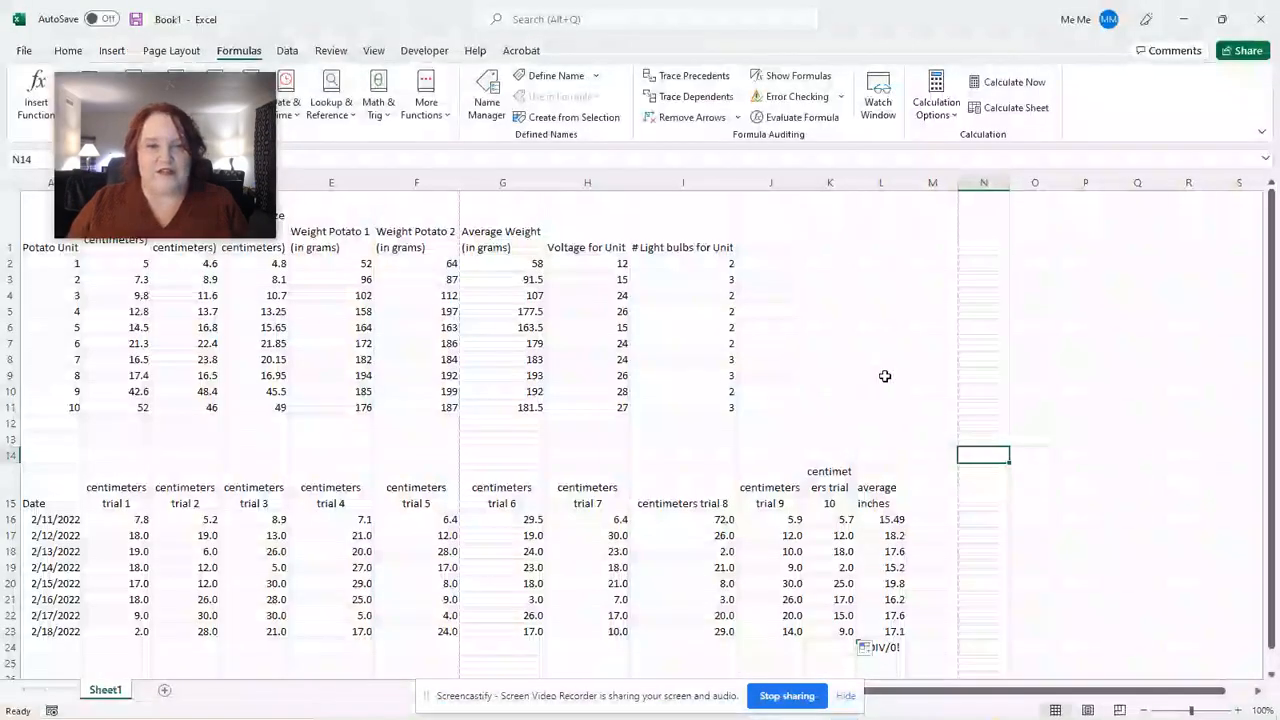
pyautogui.moveTo(224, 156); pyautogui.dragTo(208, 99)
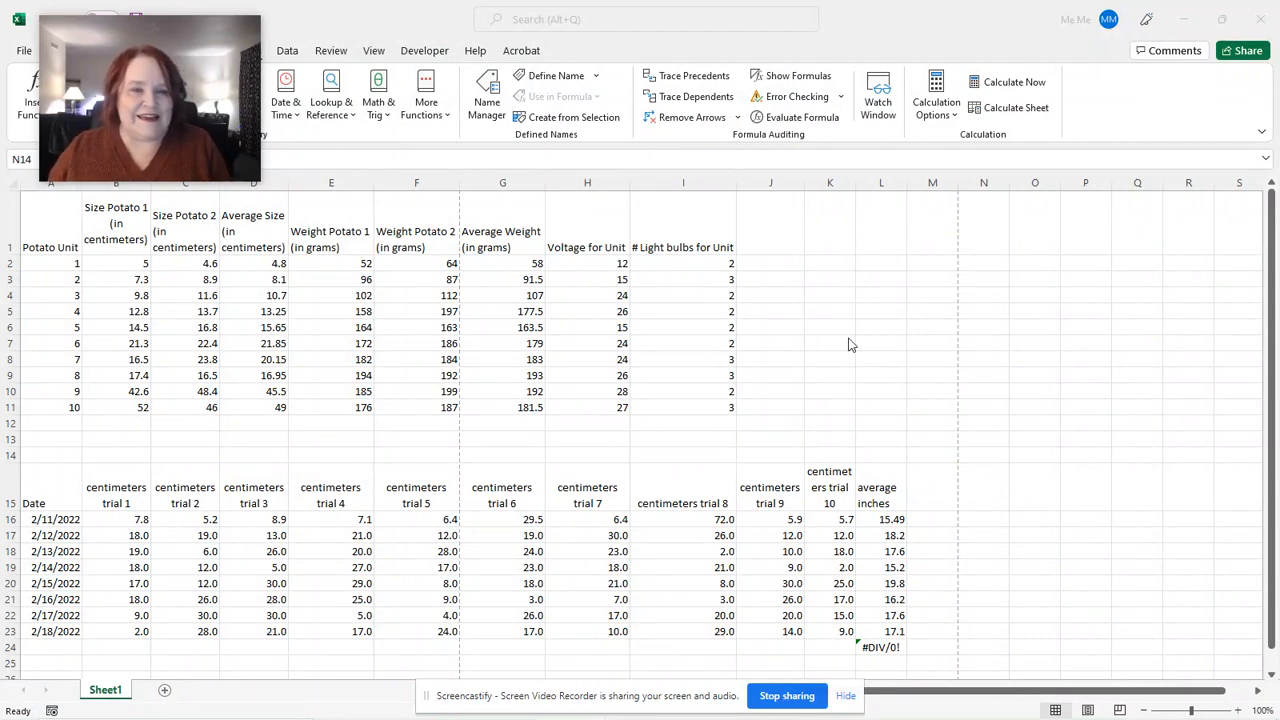
pyautogui.moveTo(167, 96)
pyautogui.moveTo(167, 96); pyautogui.dragTo(1095, 110)
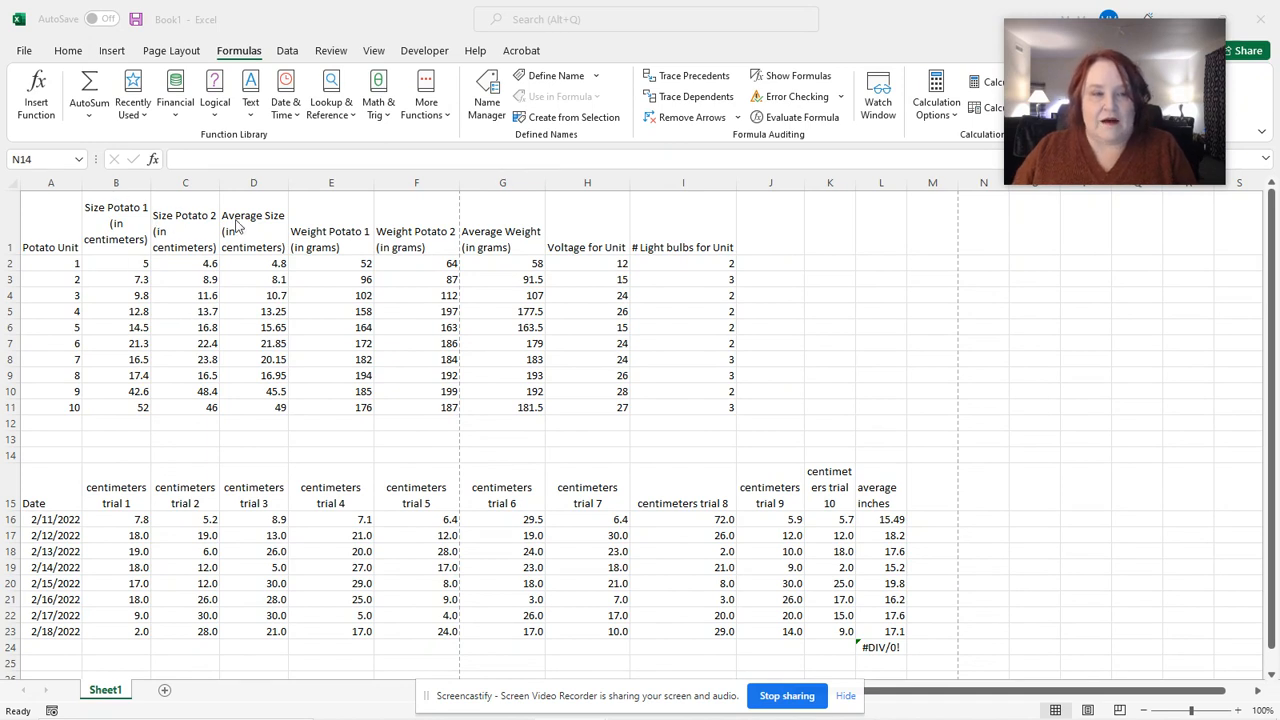
pyautogui.click(125, 232)
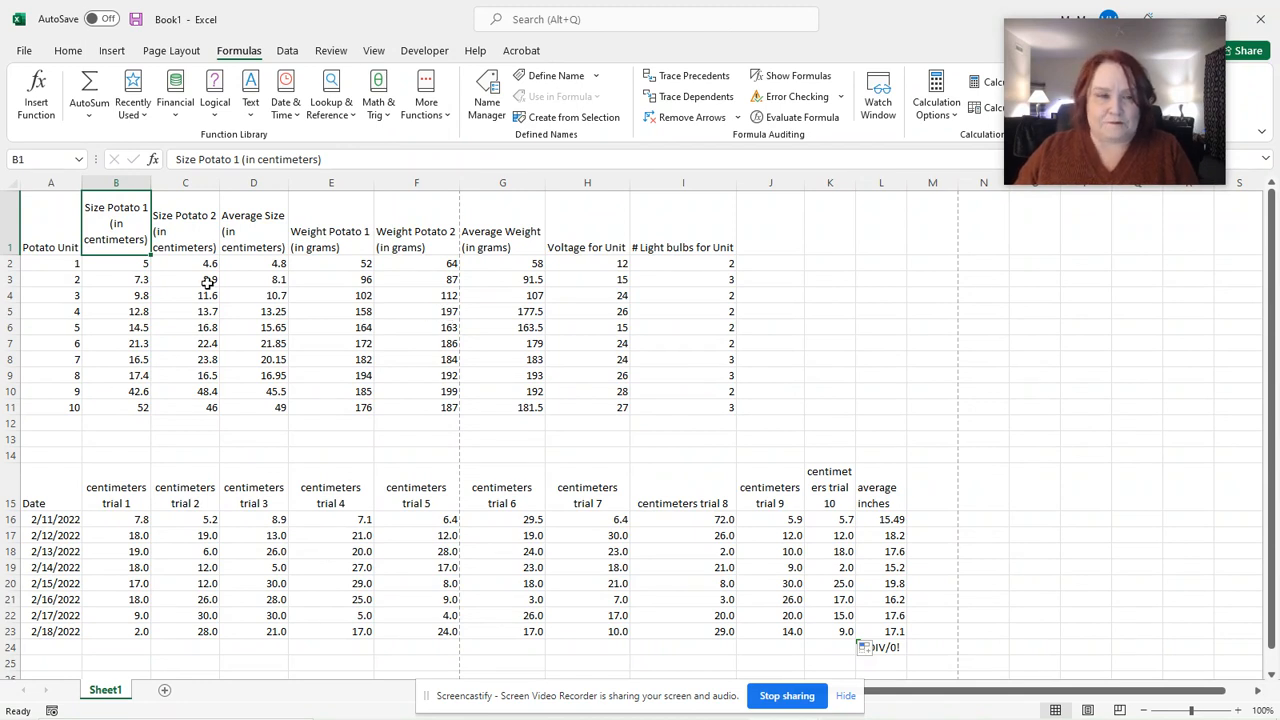
pyautogui.click(243, 309)
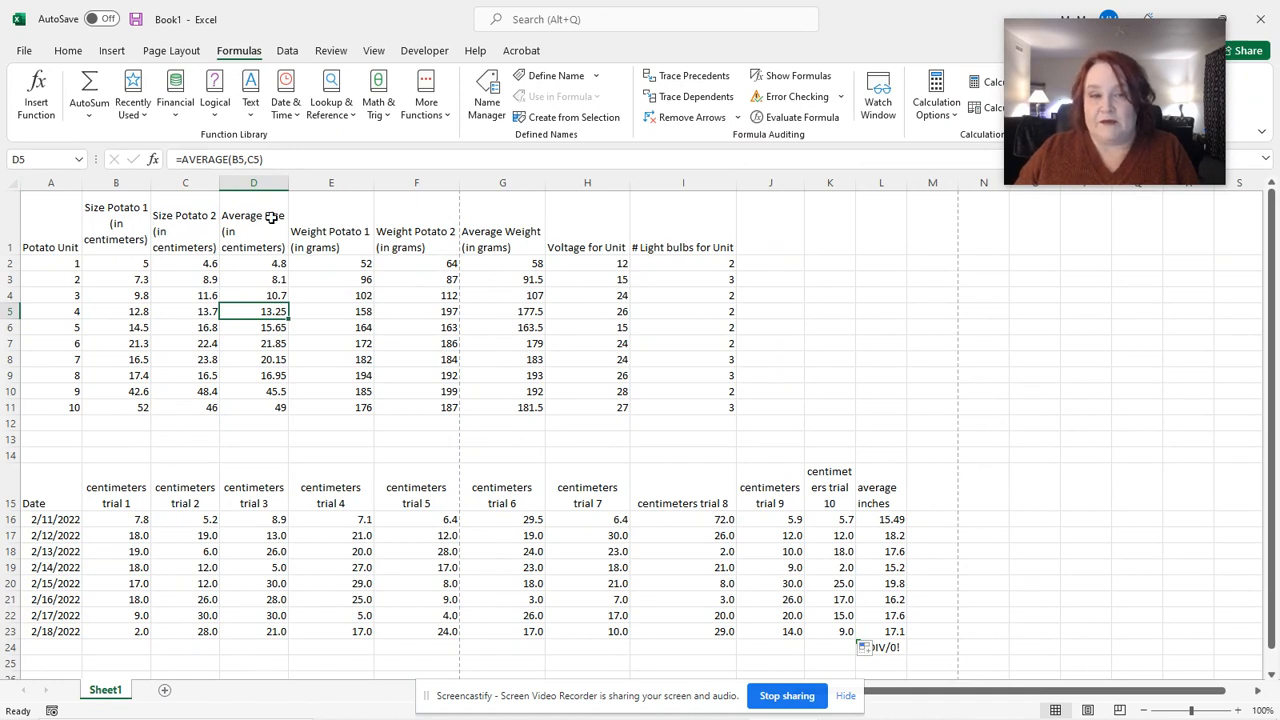
# - Hide columns B and C, which hold the individual sizes of potato 1 and potato 2
pyautogui.click(113, 182)
pyautogui.moveTo(113, 184); pyautogui.dragTo(176, 190)
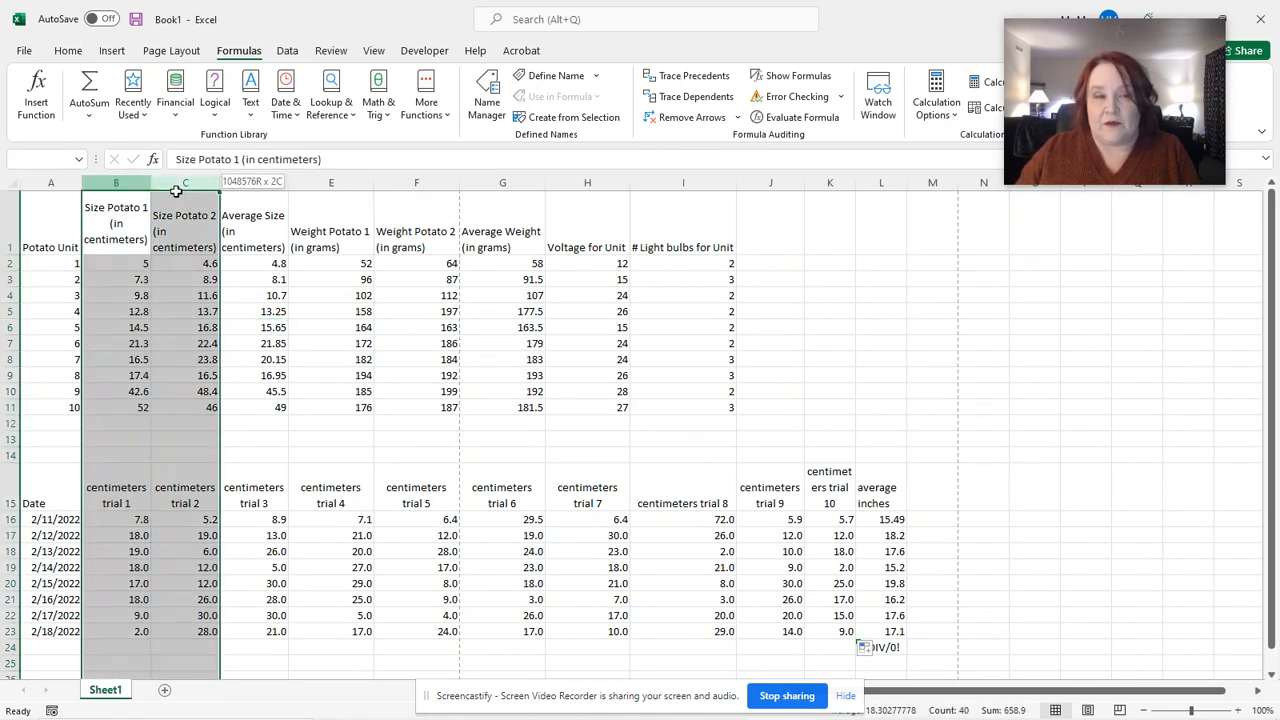
pyautogui.click(845, 276)
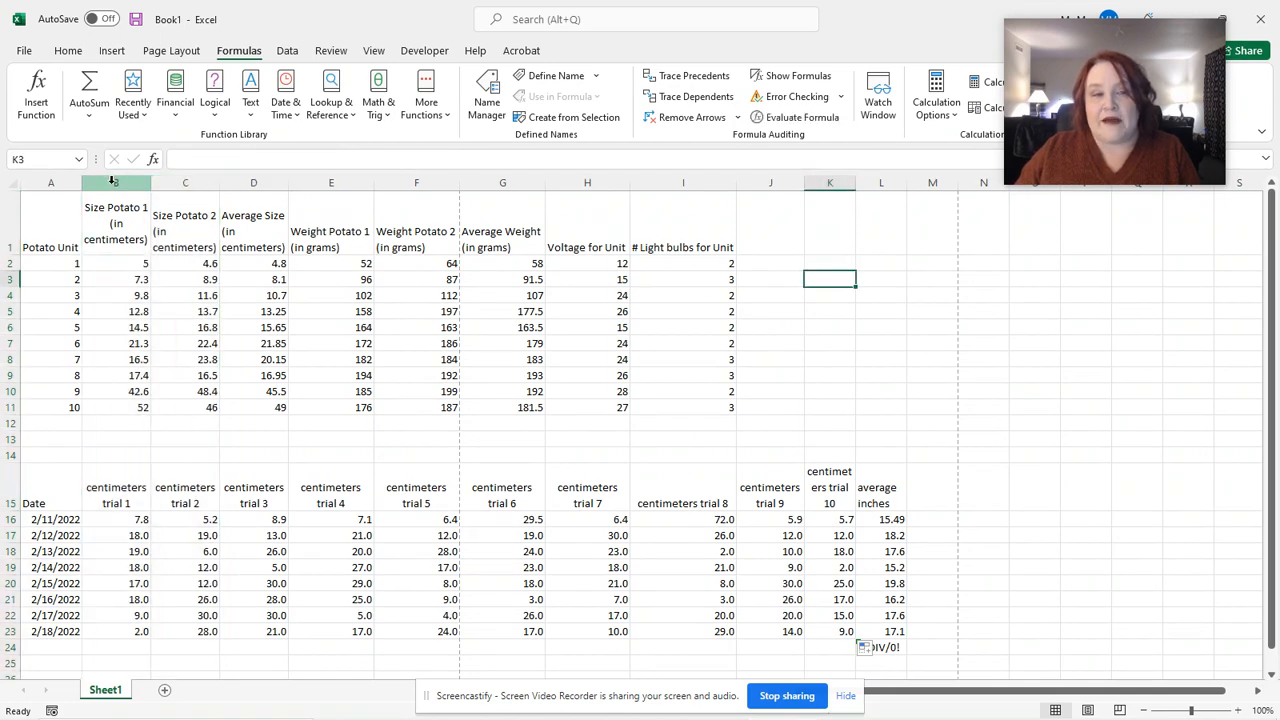
pyautogui.moveTo(113, 182); pyautogui.dragTo(178, 183)
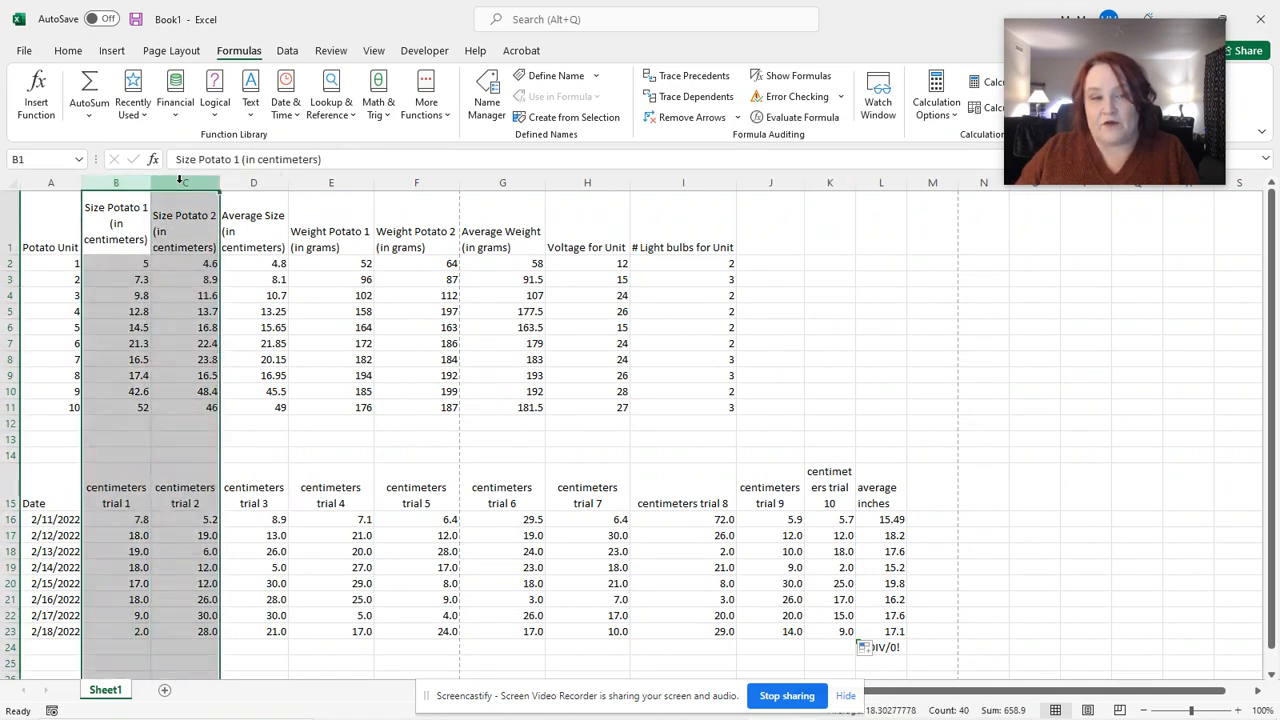
pyautogui.rightClick(186, 182)
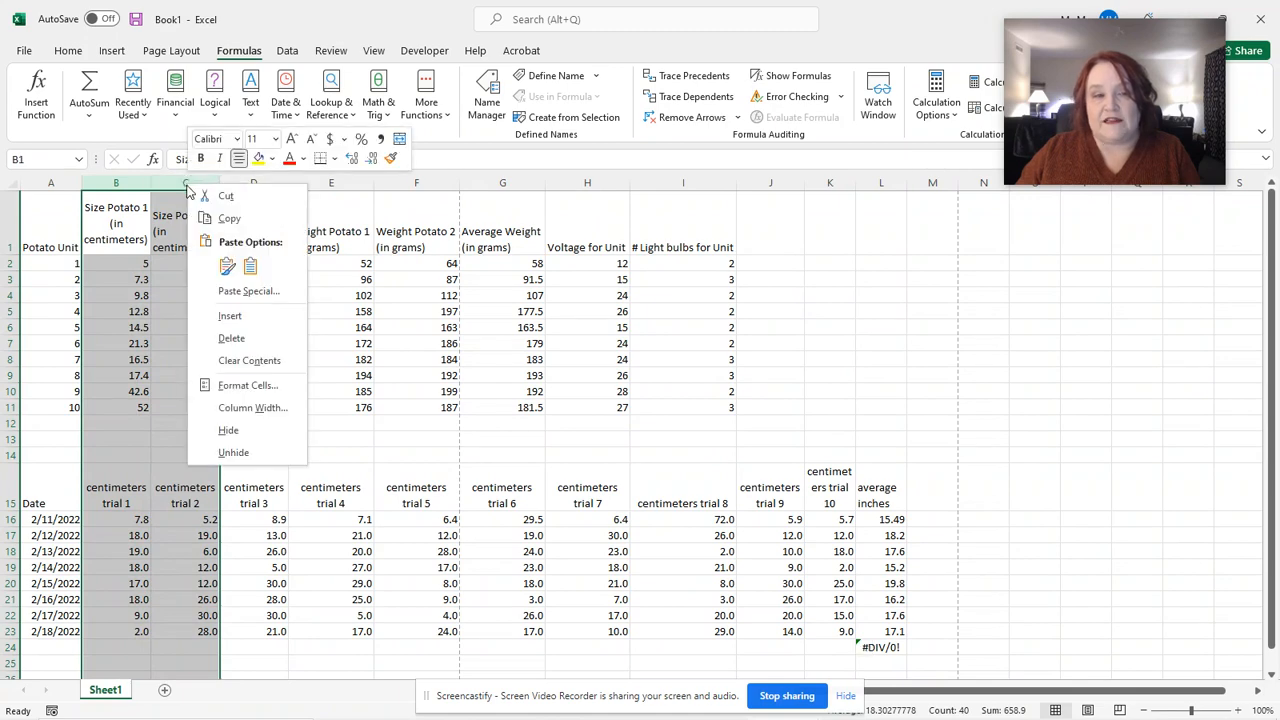
pyautogui.click(228, 430)
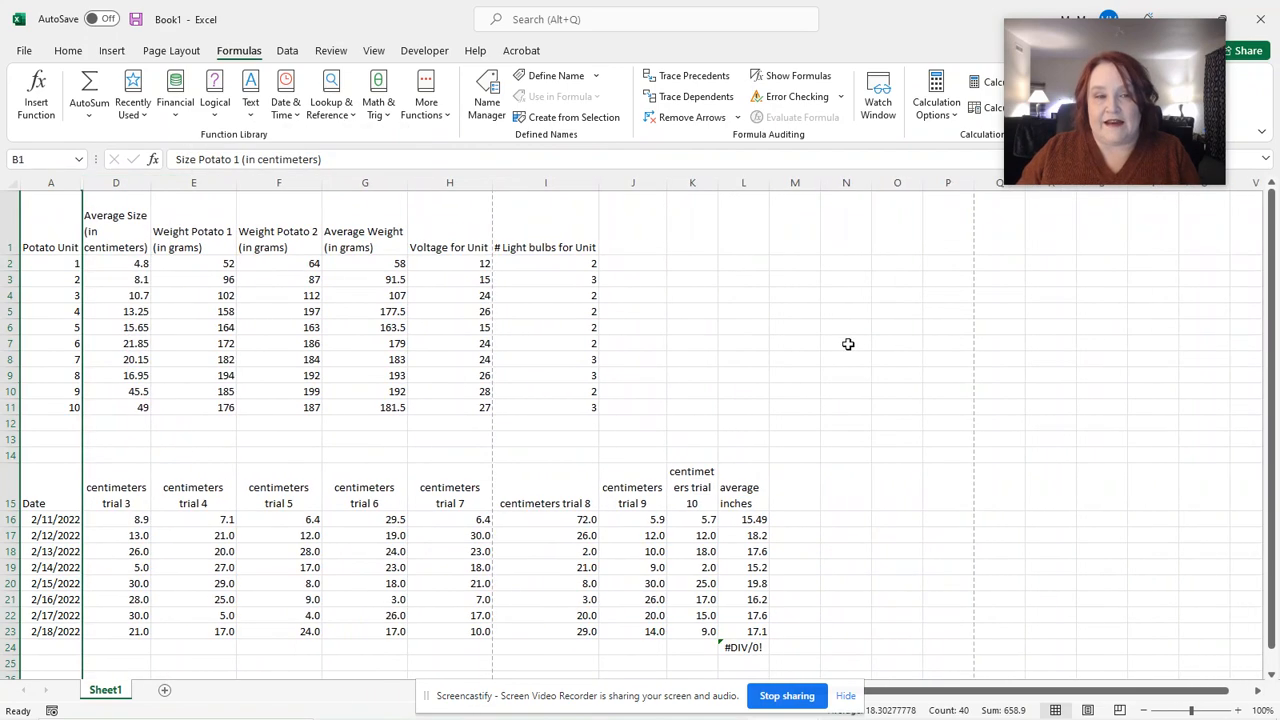
pyautogui.click(781, 342)
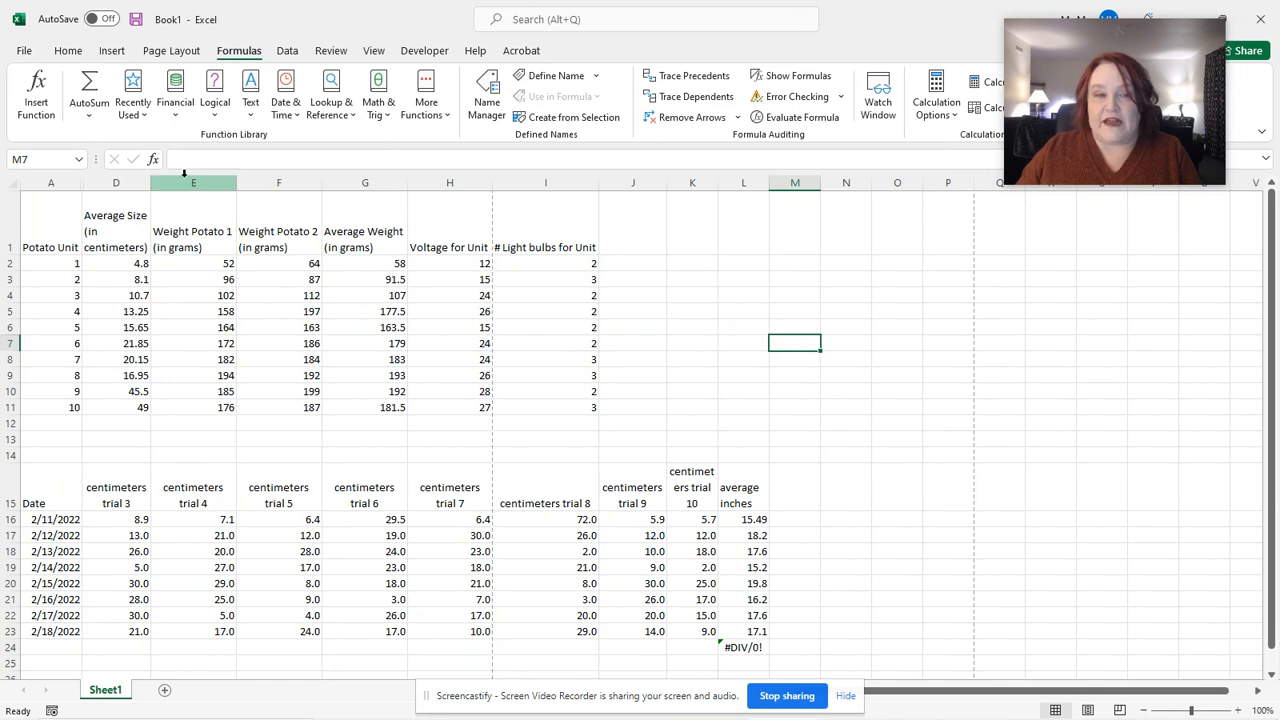
# - Hide columns E and F, which hold the individual weights of potato 1 and potato 2
pyautogui.moveTo(185, 177); pyautogui.dragTo(278, 177)
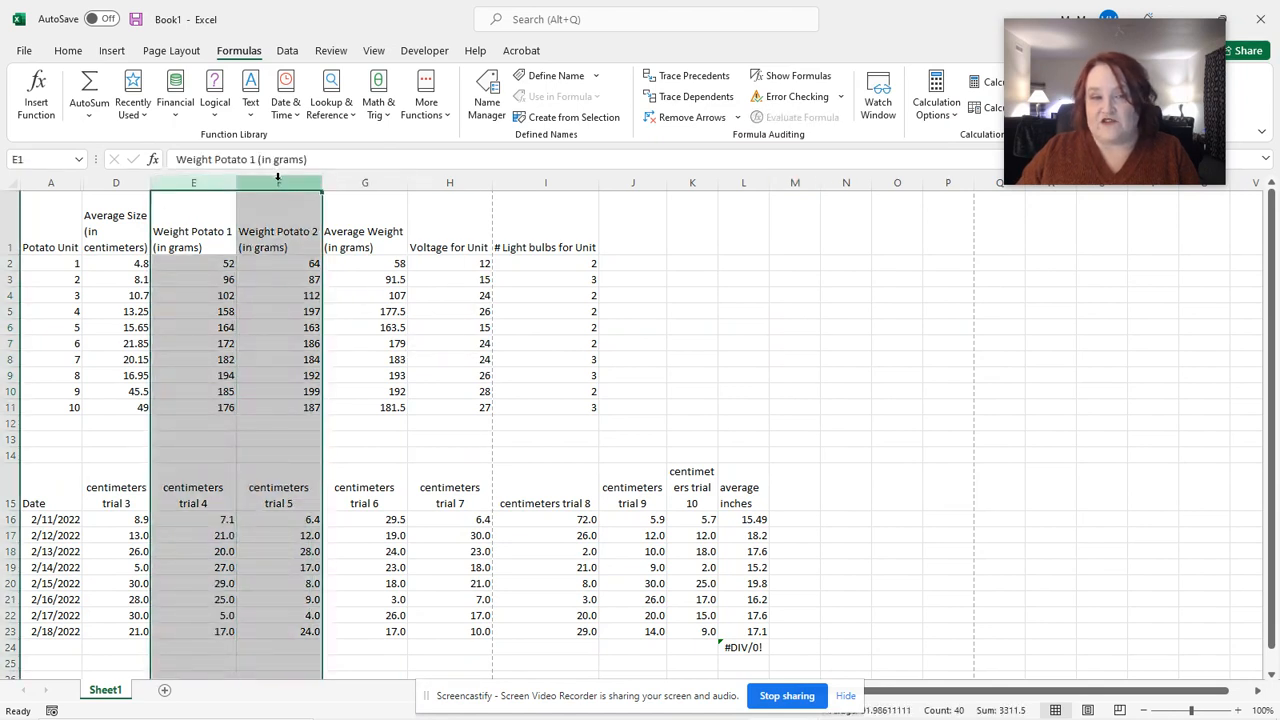
pyautogui.rightClick(278, 177)
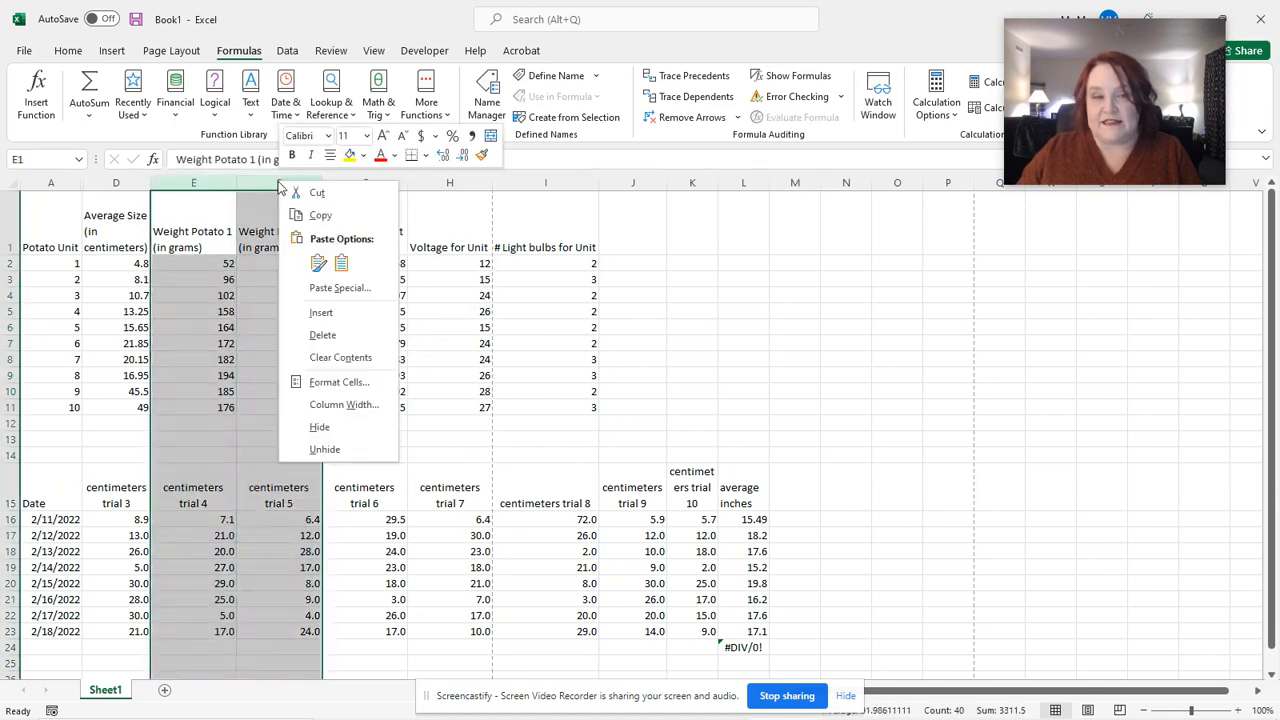
pyautogui.click(320, 427)
pyautogui.click(724, 293)
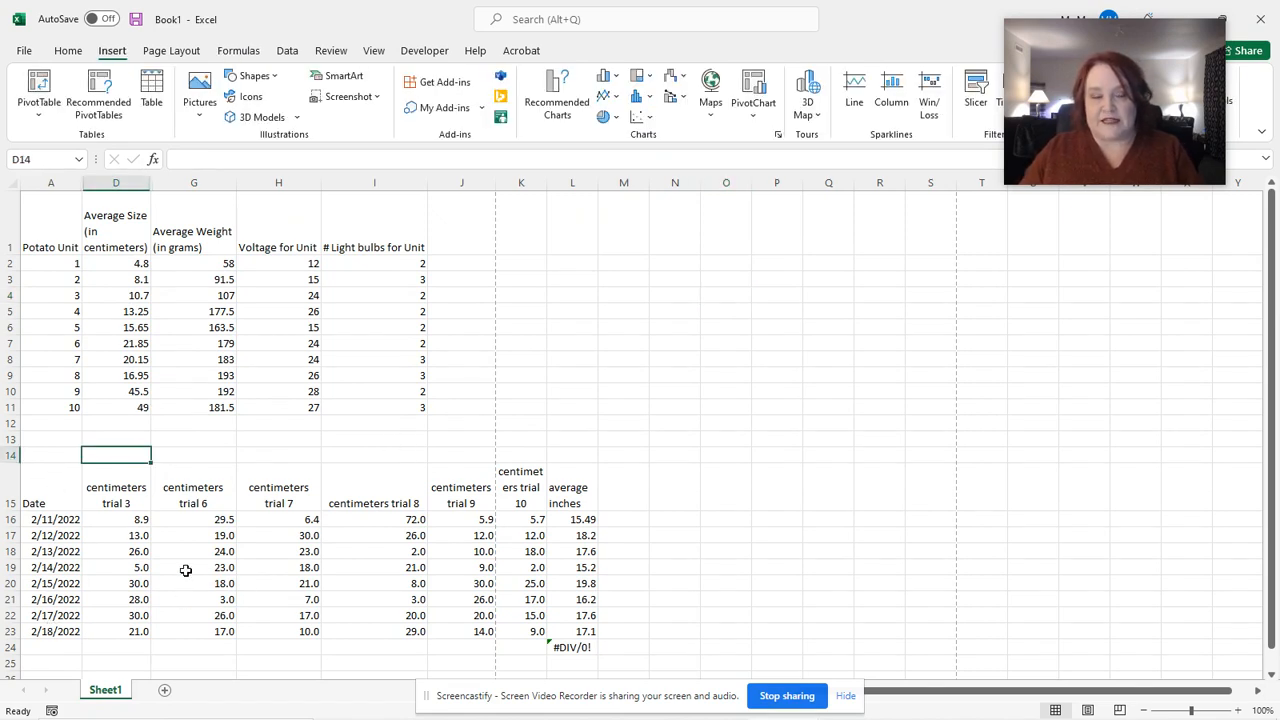
# - Create a copy of Sheet1 at the end of Book1 and compare it with the original sheet
pyautogui.rightClick(117, 693)
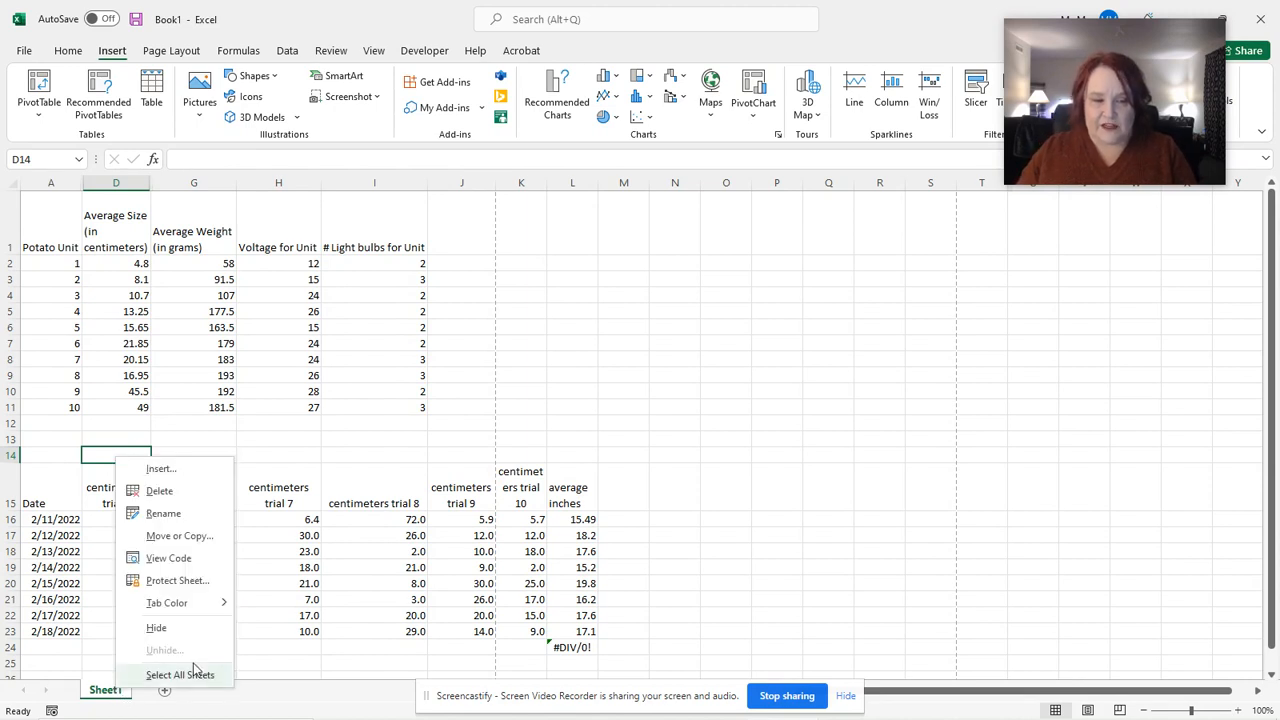
pyautogui.click(179, 536)
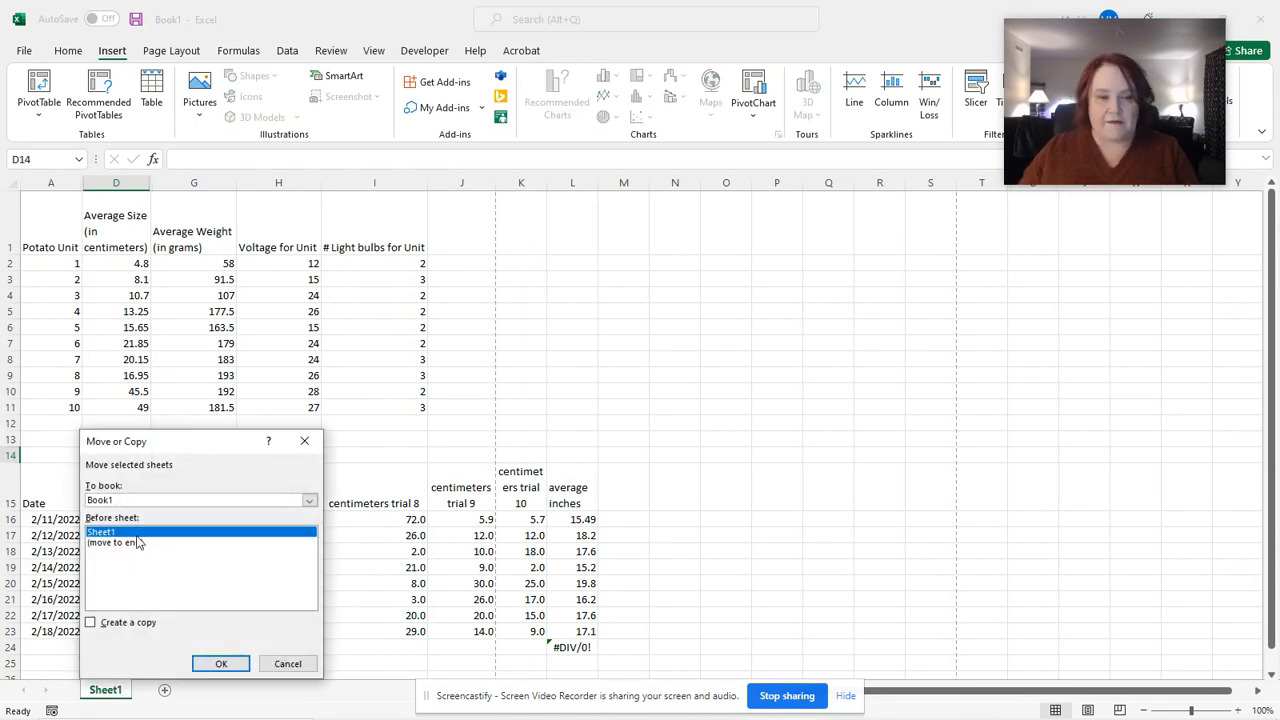
pyautogui.click(148, 543)
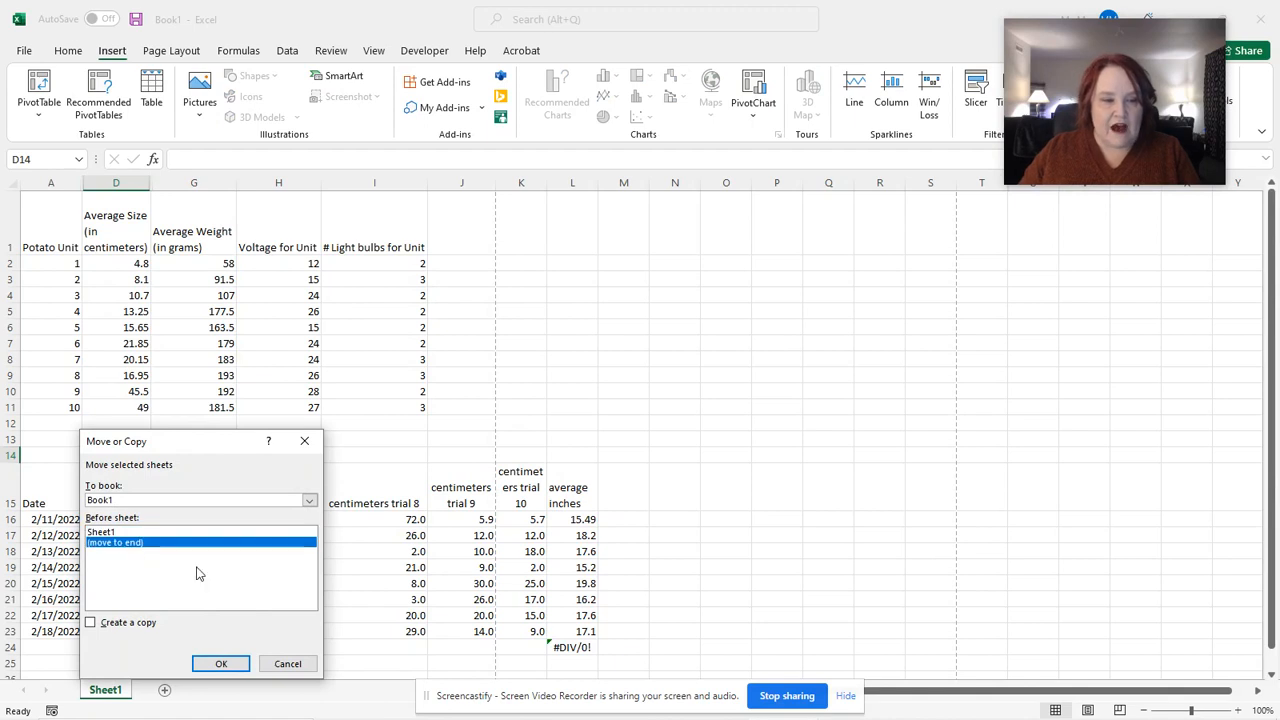
pyautogui.click(138, 623)
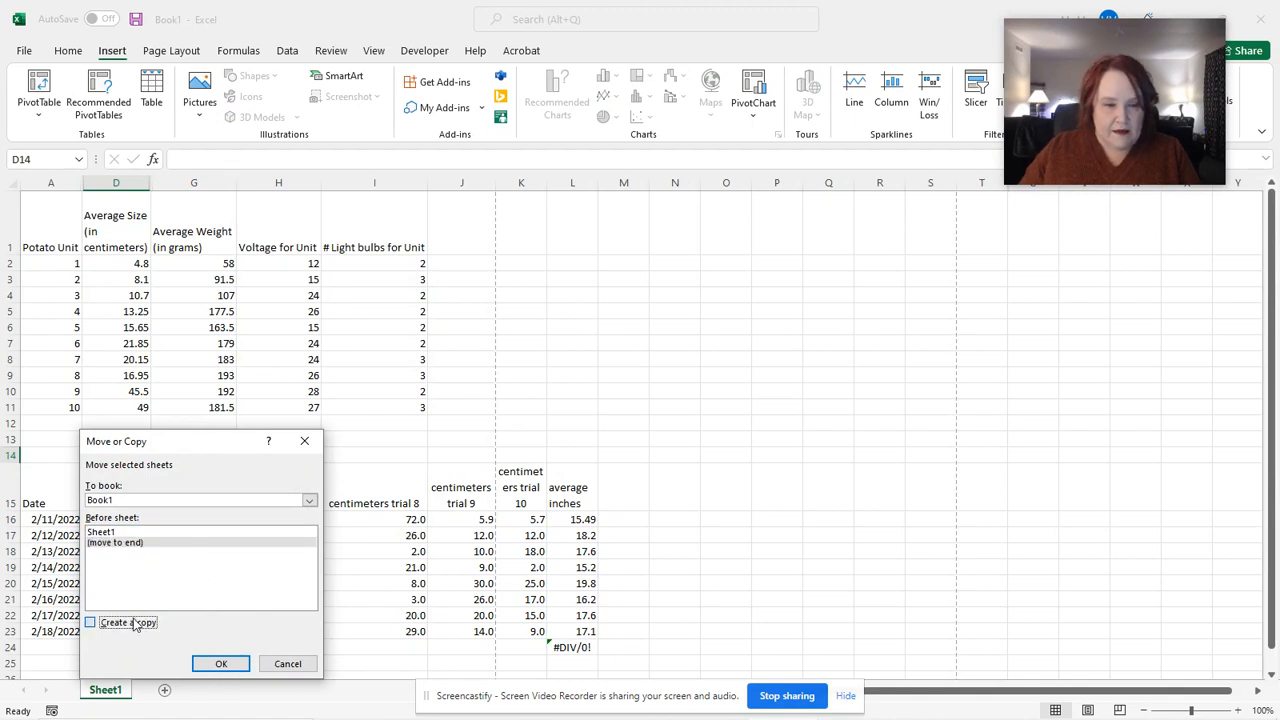
pyautogui.click(230, 668)
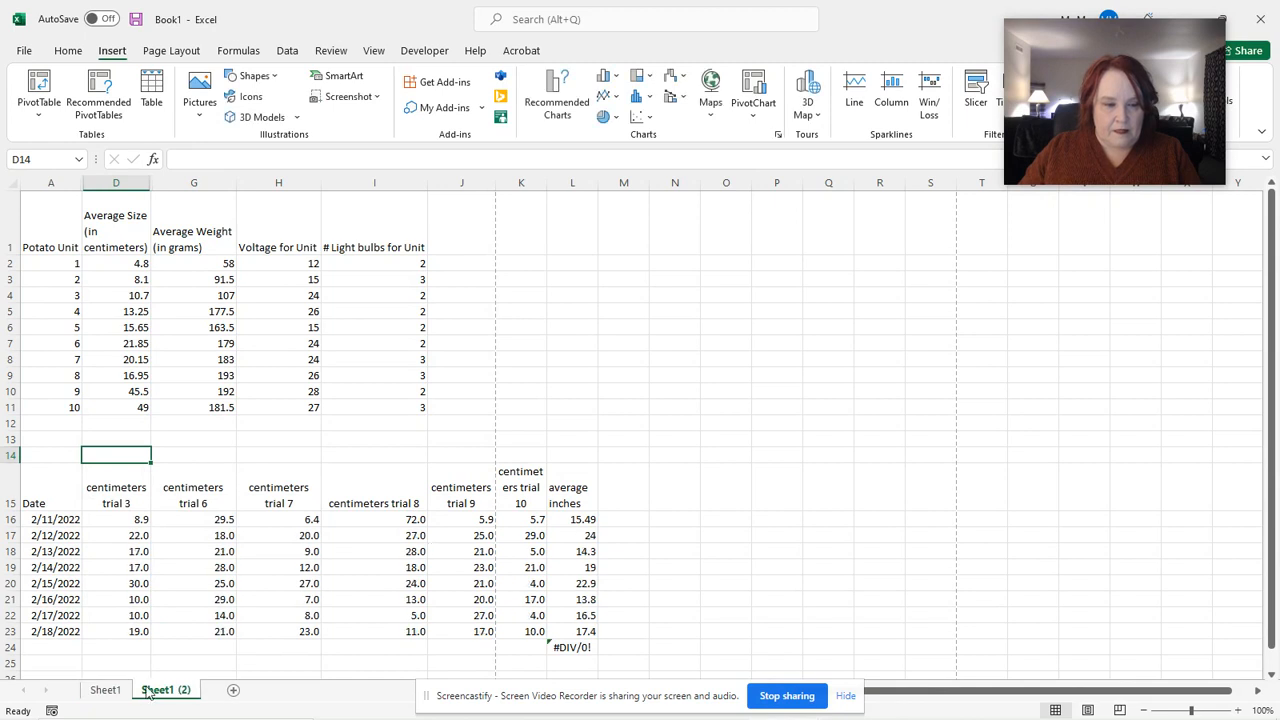
pyautogui.click(105, 690)
pyautogui.click(165, 690)
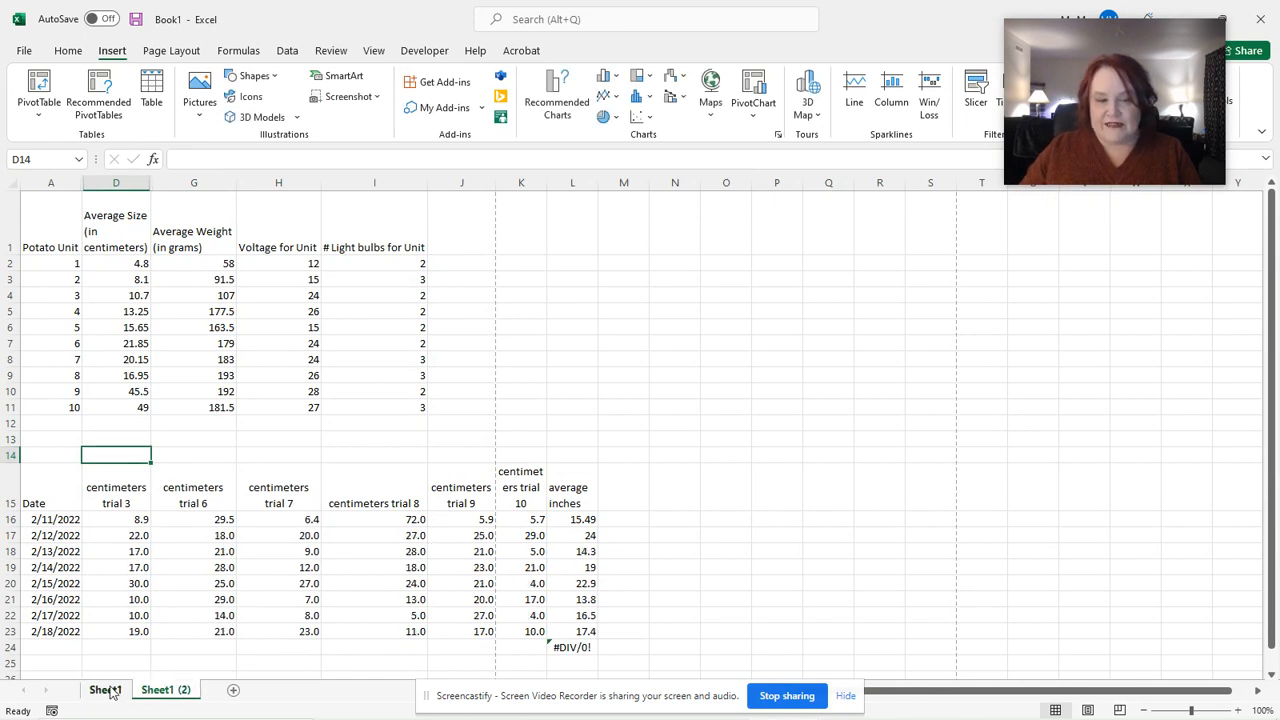
# - Clear the dated centimeters trial table in rows 15 to 26 of Sheet1
pyautogui.click(105, 690)
pyautogui.moveTo(648, 672); pyautogui.dragTo(28, 475)
pyautogui.press('Delete')
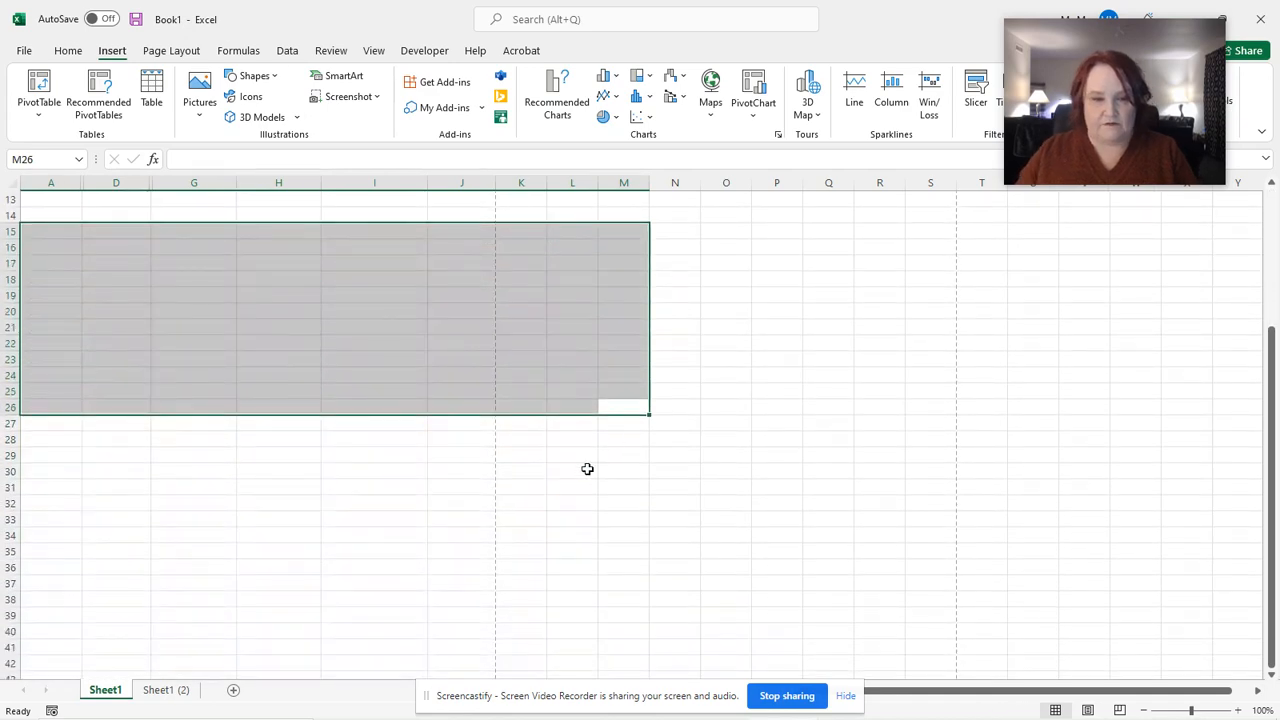
pyautogui.click(459, 424)
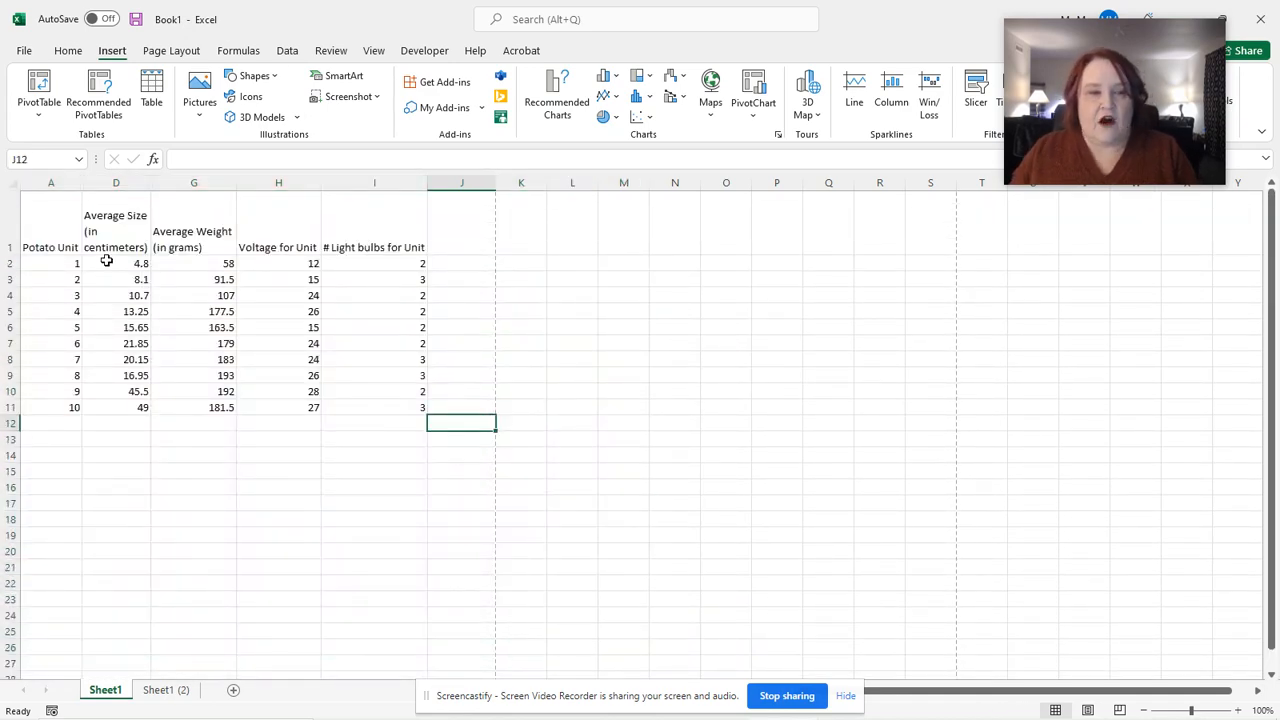
# - Insert the recommended scatter chart of Average Size and Voltage for Unit, and move it farther away from the data
pyautogui.click(116, 181)
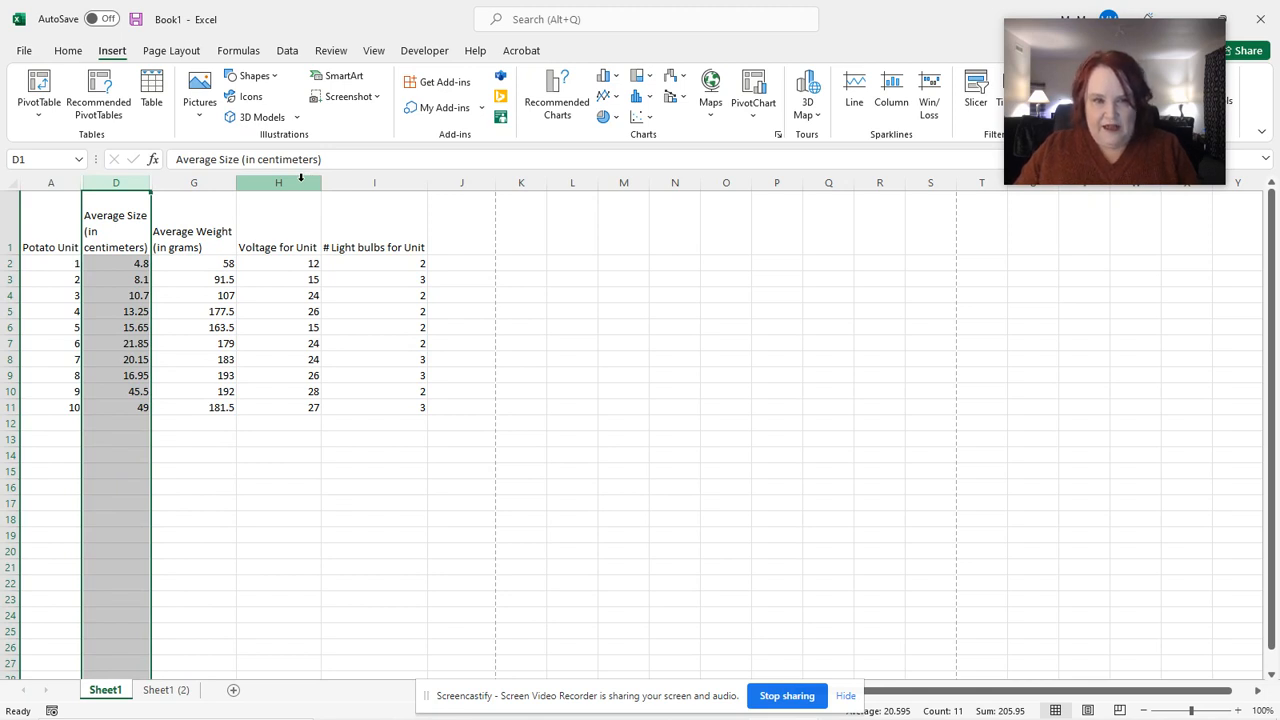
pyautogui.keyDown('ctrl'); pyautogui.click(297, 181); pyautogui.keyUp('ctrl')
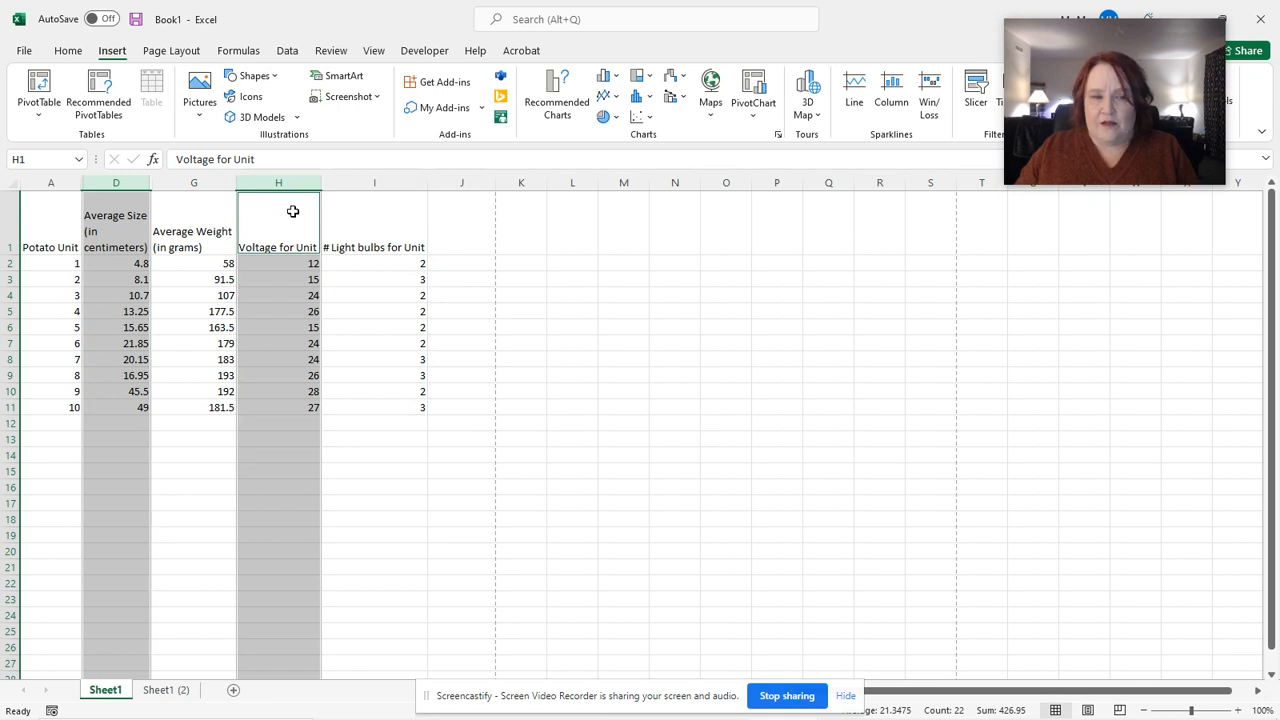
pyautogui.click(68, 51)
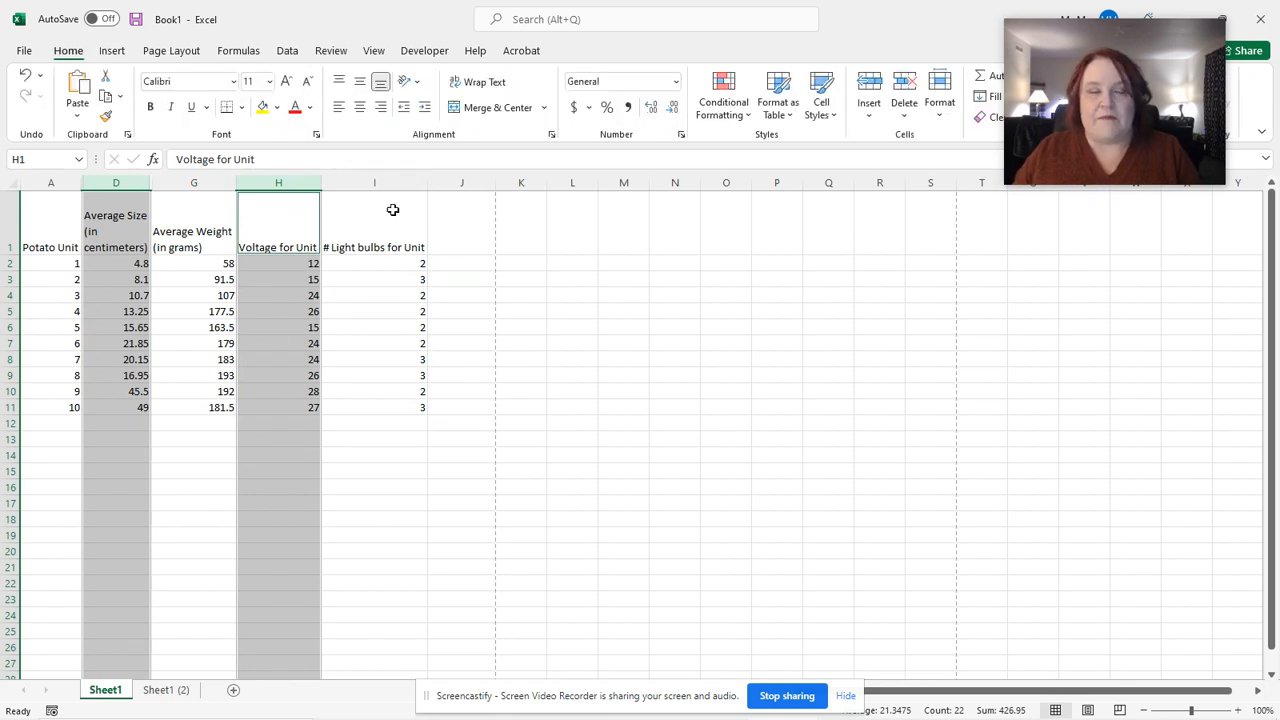
pyautogui.click(112, 51)
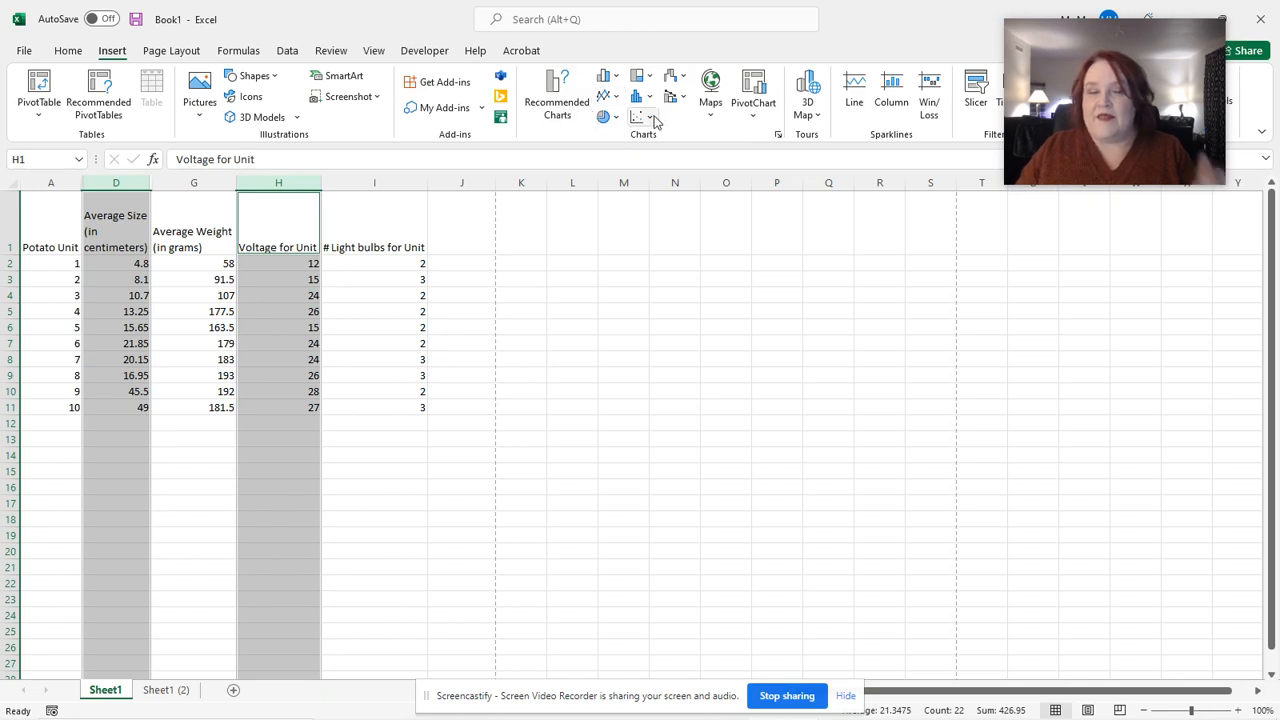
pyautogui.click(576, 108)
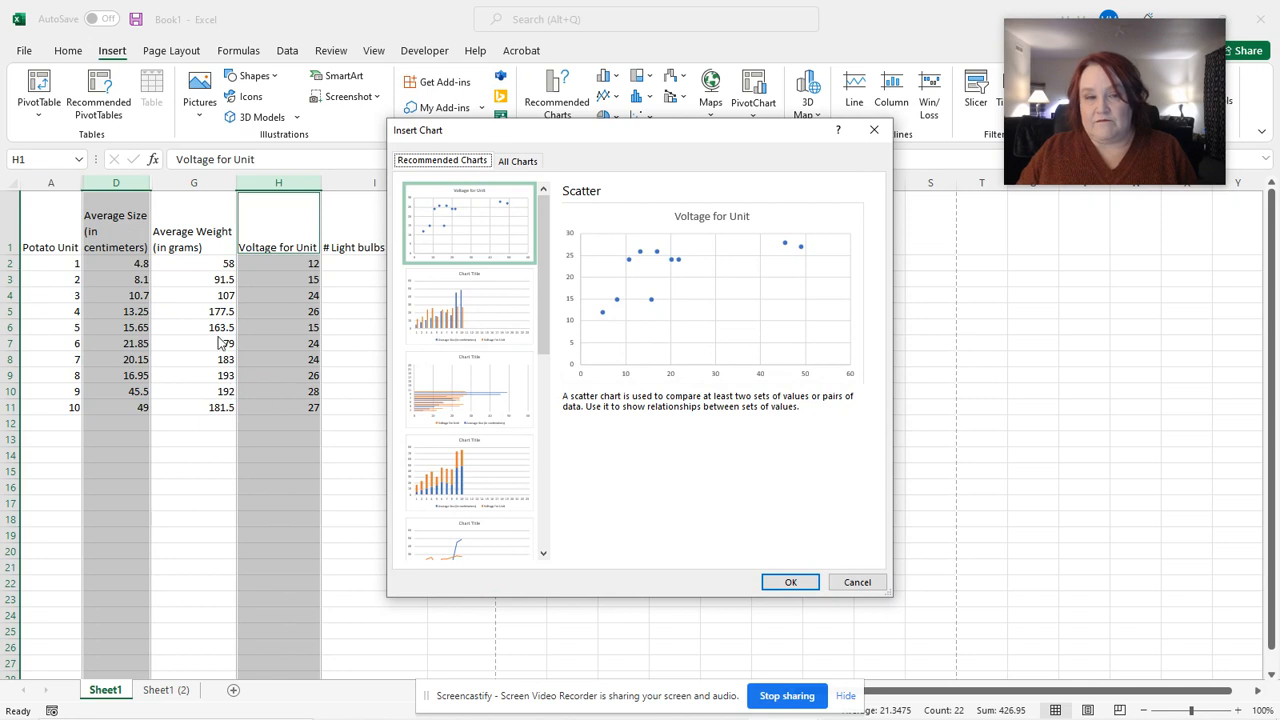
pyautogui.click(791, 583)
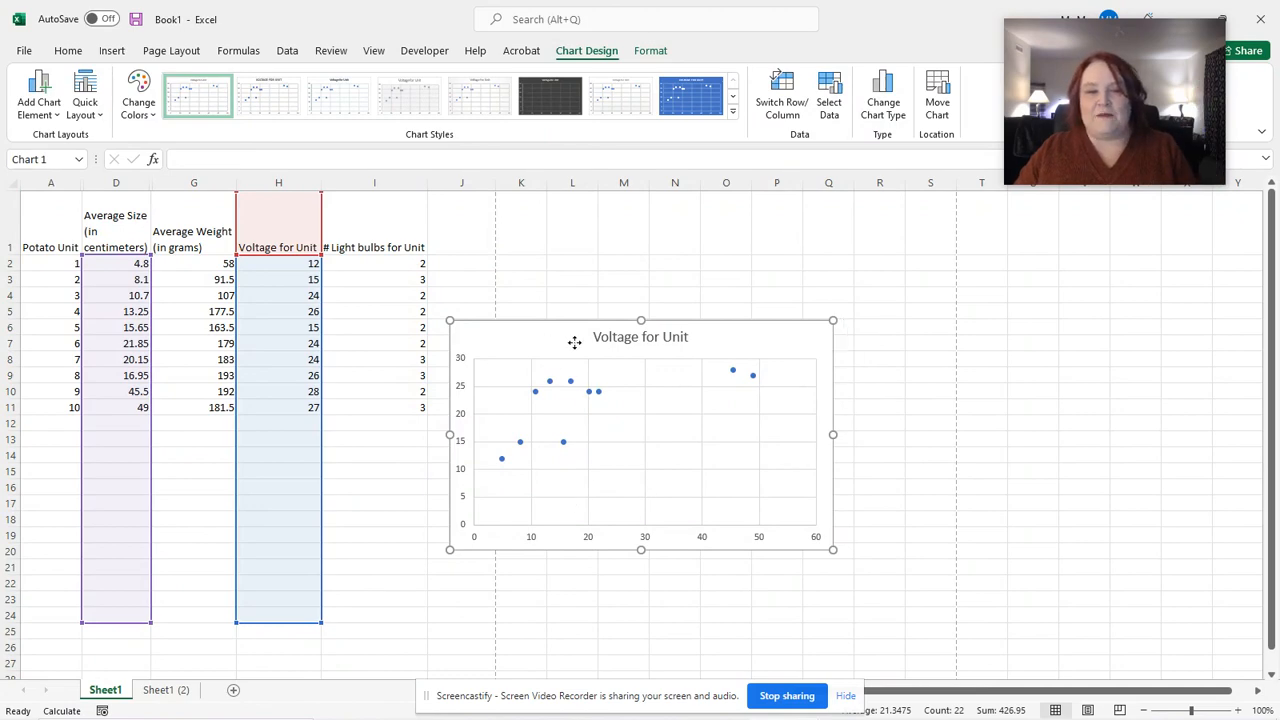
pyautogui.moveTo(545, 338); pyautogui.dragTo(685, 274)
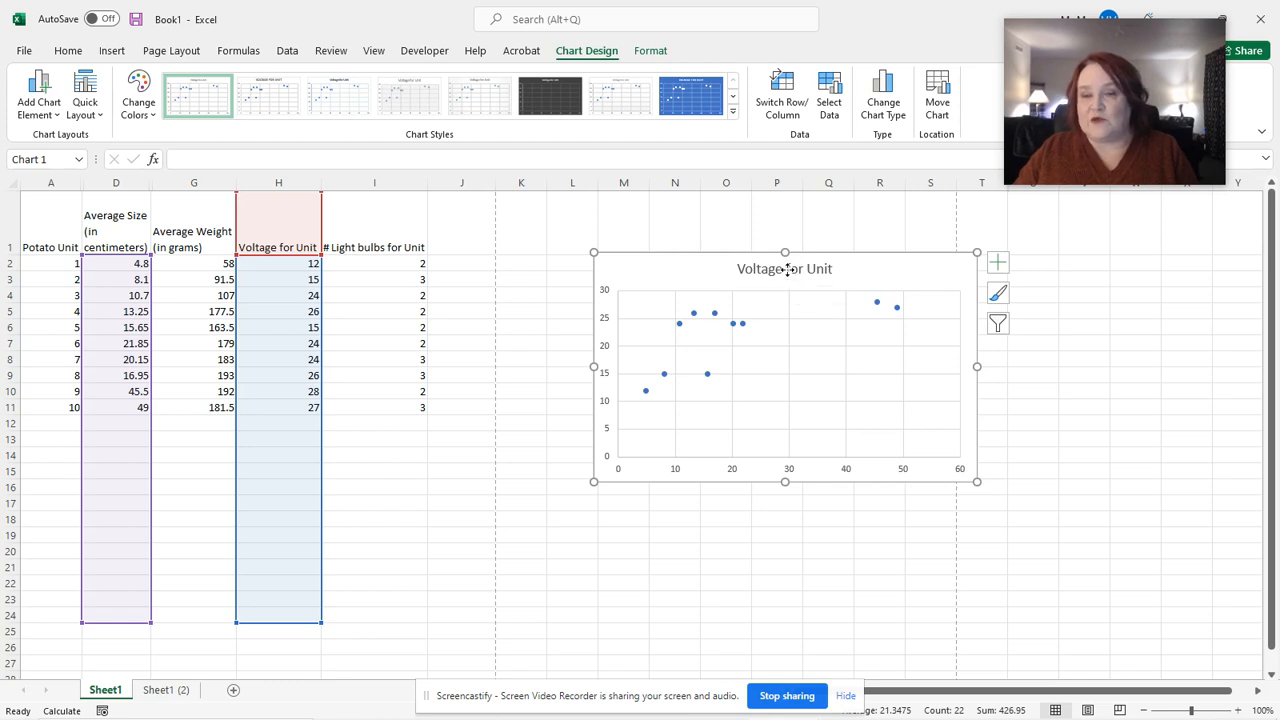
# - Change the chart title to "Average Size vs. Voltage for Unit"
pyautogui.click(787, 270)
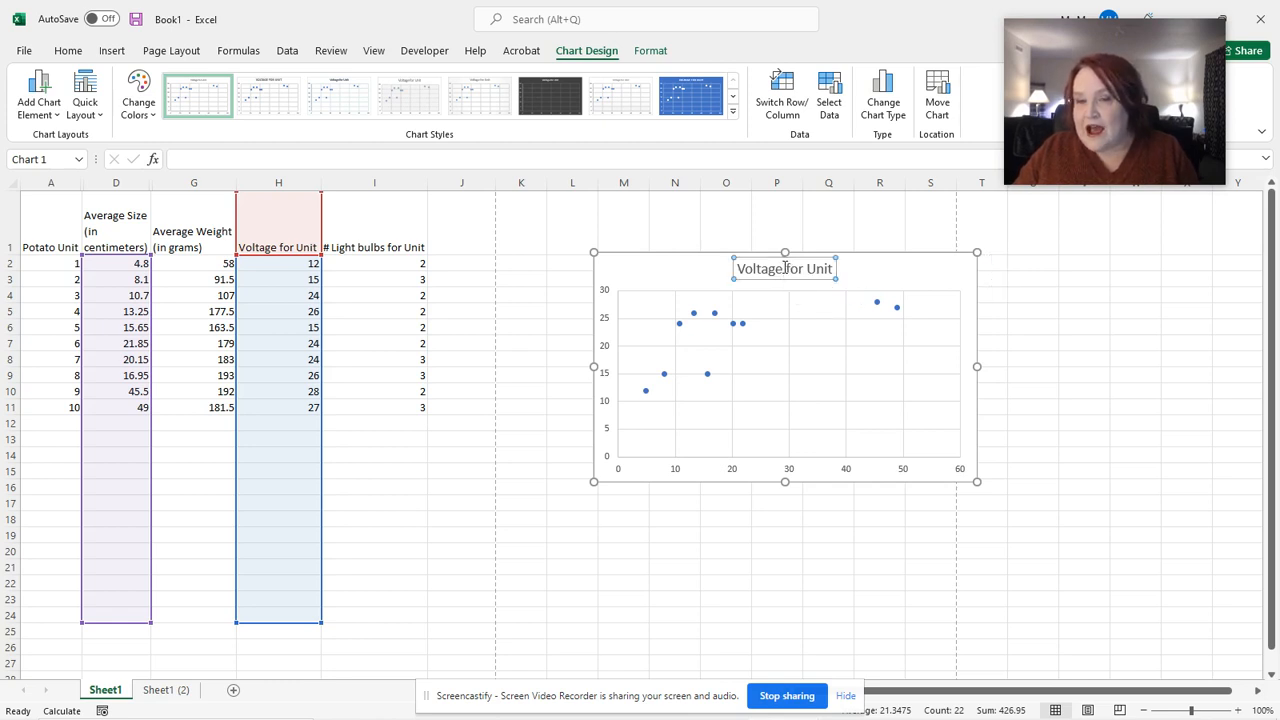
pyautogui.doubleClick(760, 269)
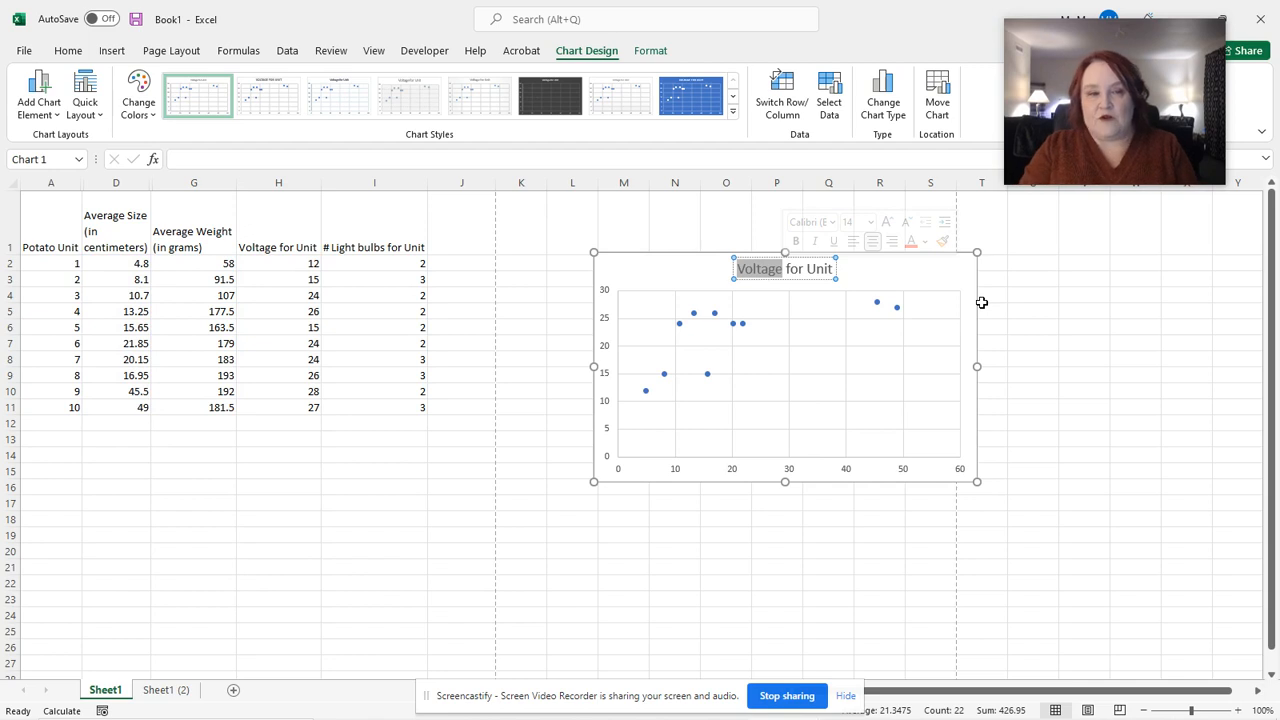
pyautogui.write('Average Size')
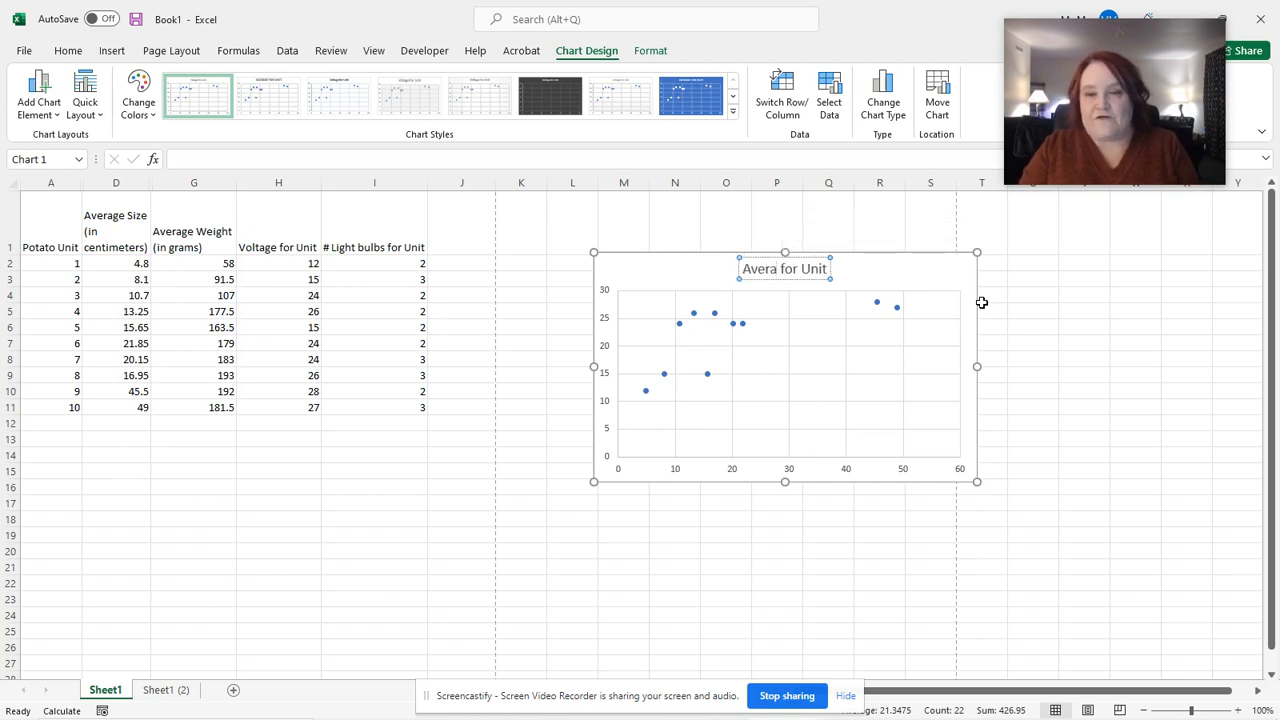
pyautogui.write(' vs.')
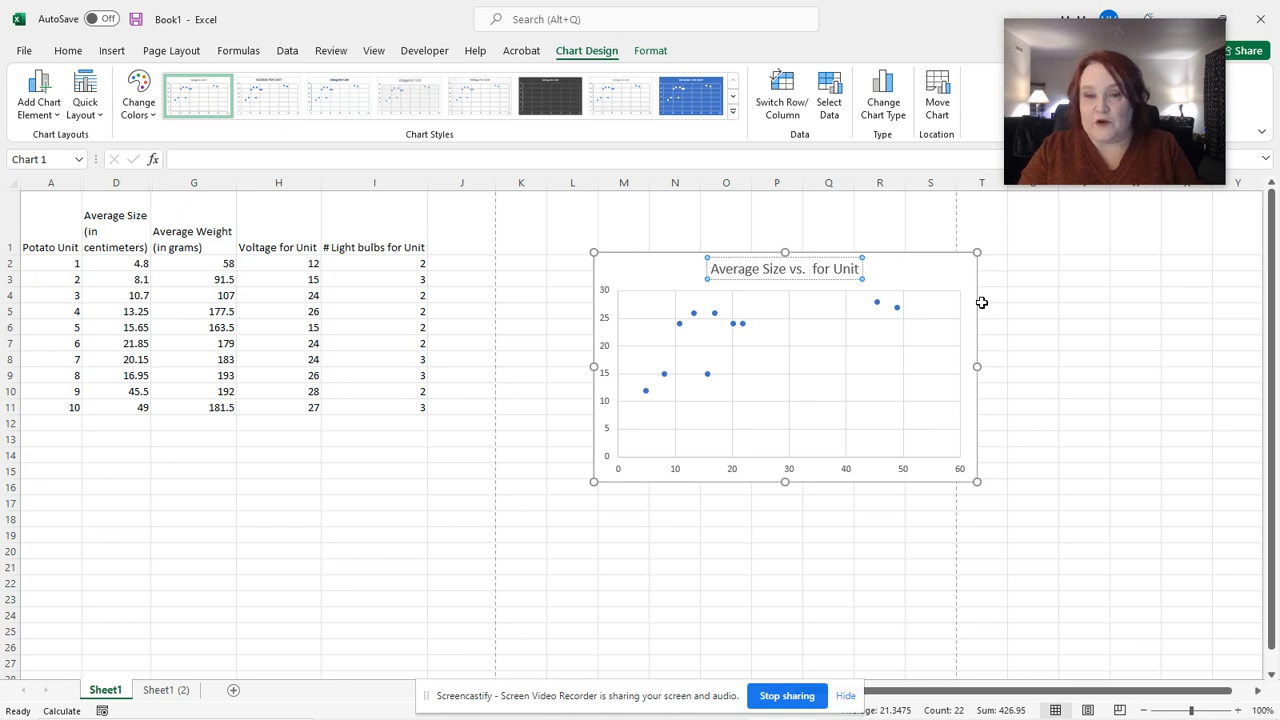
pyautogui.write('Voltage')
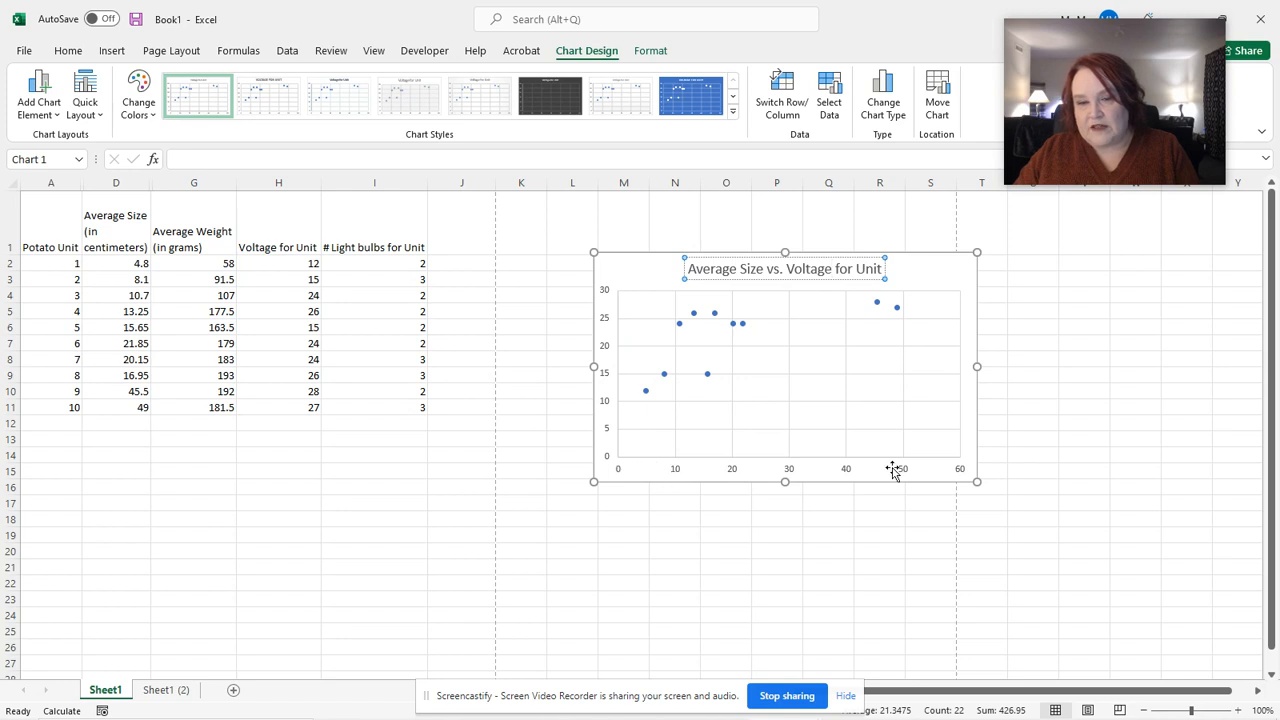
# - Add axis titles to the "Average Size vs. Voltage for Unit" chart
pyautogui.click(950, 268)
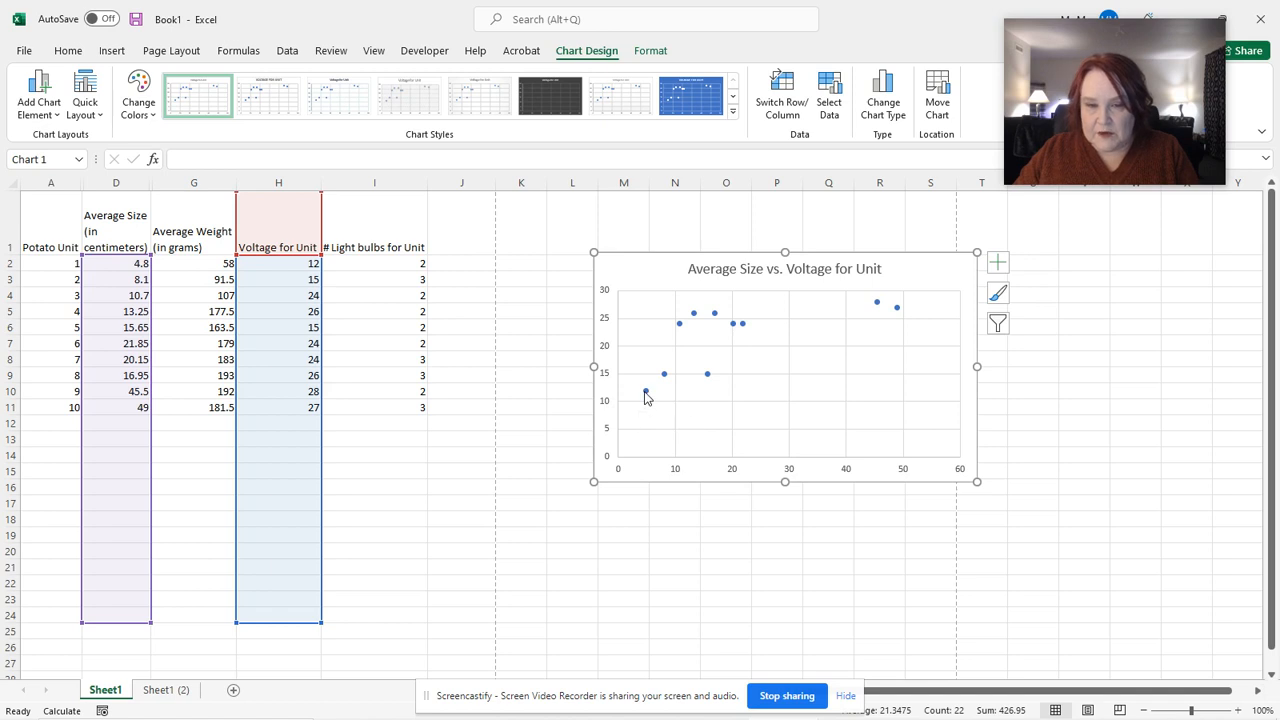
pyautogui.moveTo(645, 393)
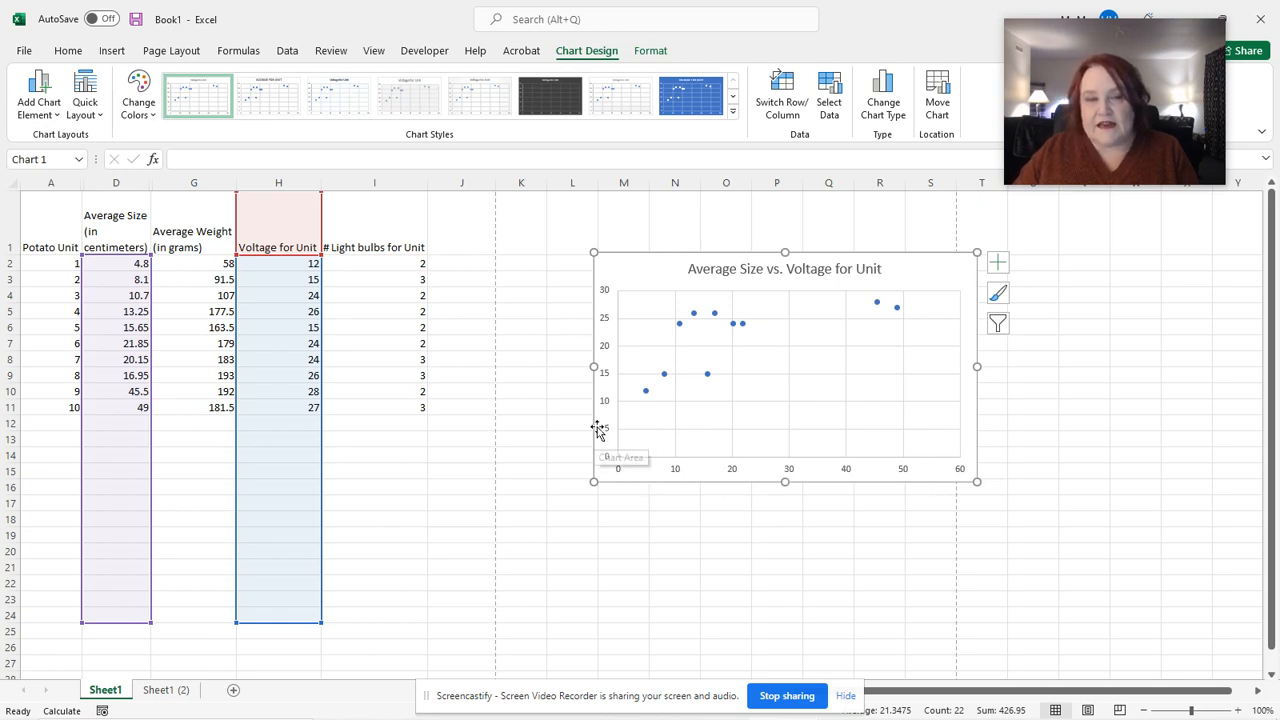
pyautogui.click(999, 265)
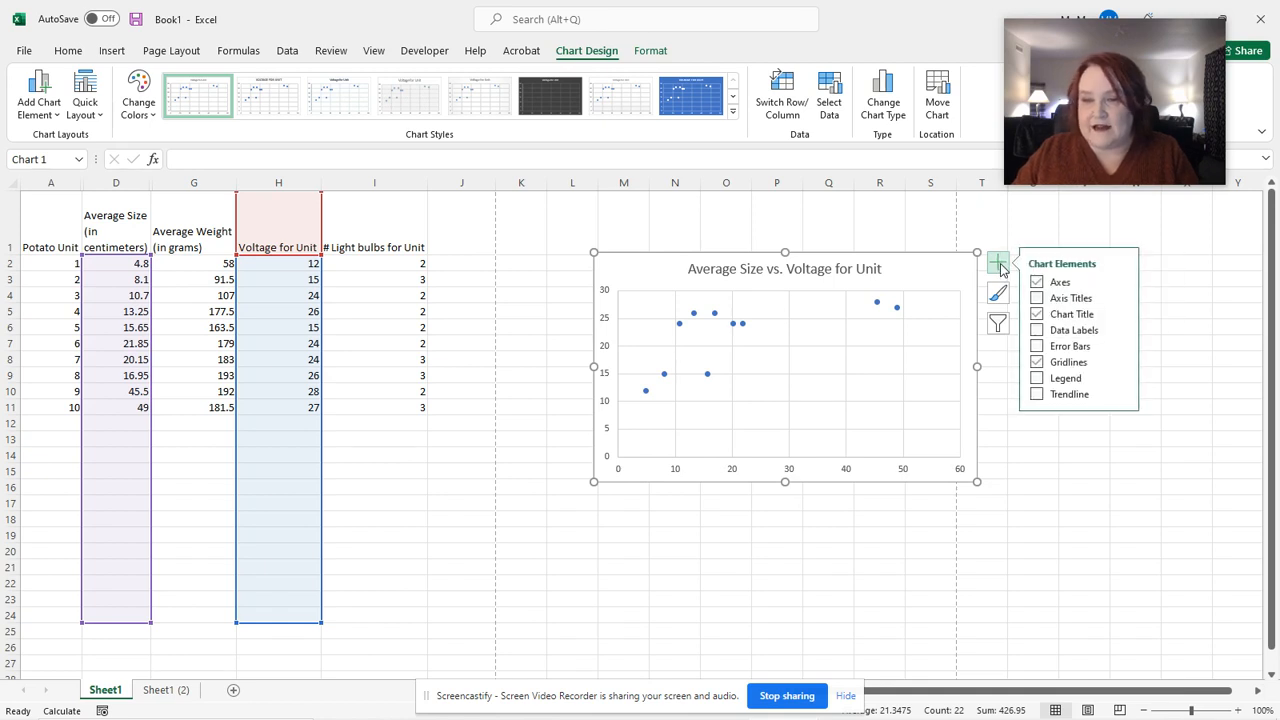
pyautogui.click(1037, 299)
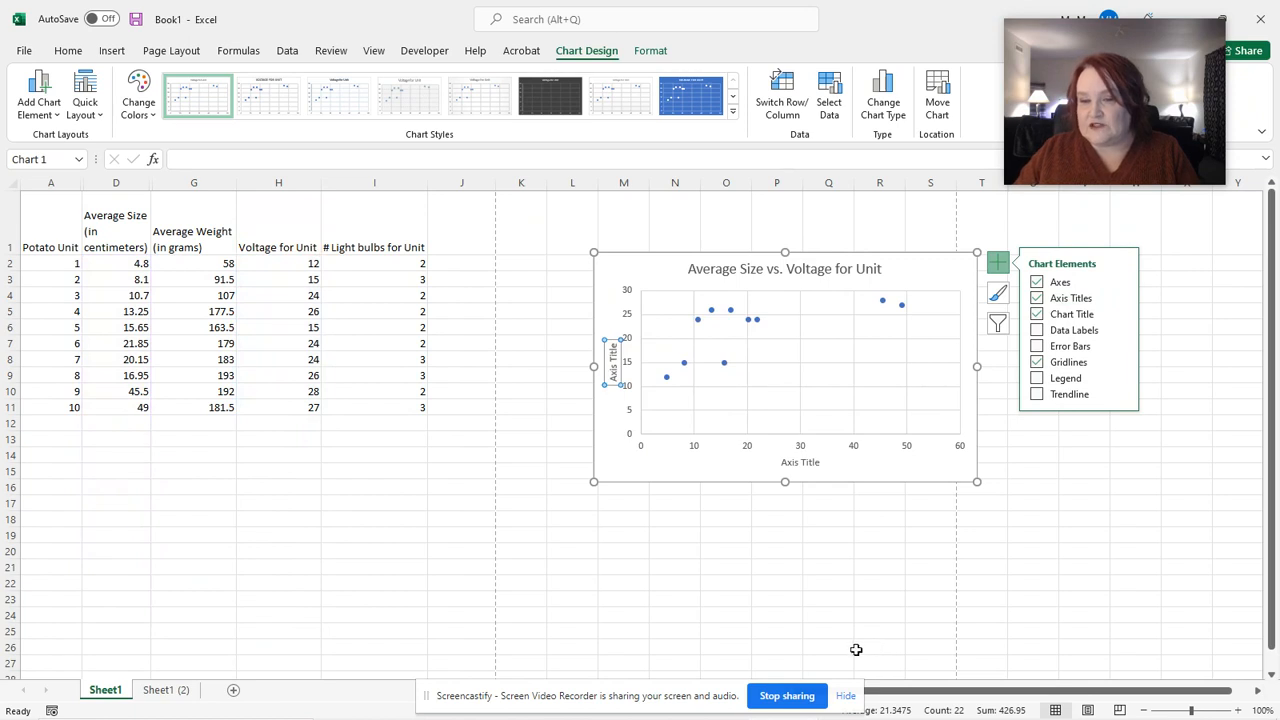
# - Change the horizontal axis title to "Average Size of 2 Potatoes in Potato Unit (in centimeters)"
pyautogui.click(803, 462)
pyautogui.doubleClick(806, 462)
pyautogui.doubleClick(797, 462)
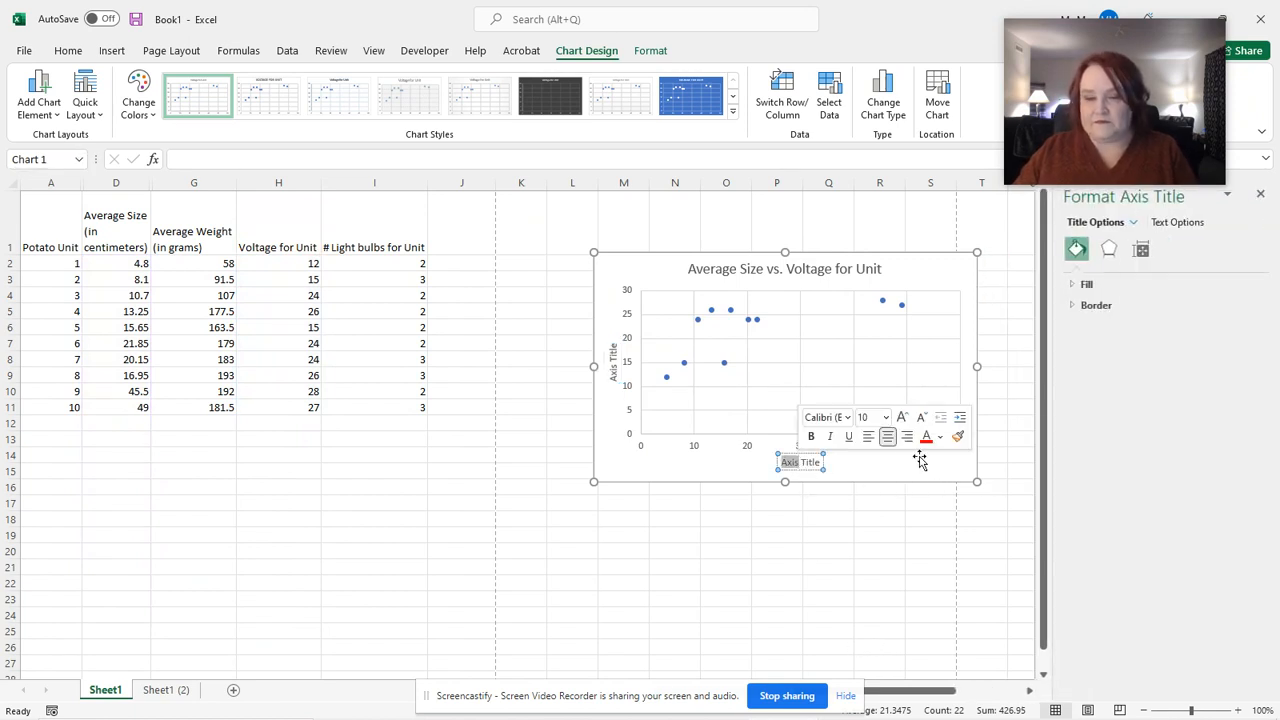
pyautogui.press('Delete')
pyautogui.press('Delete')
pyautogui.press('Delete')
pyautogui.press('Delete')
pyautogui.press('Delete')
pyautogui.press('Delete')
pyautogui.press('Delete')
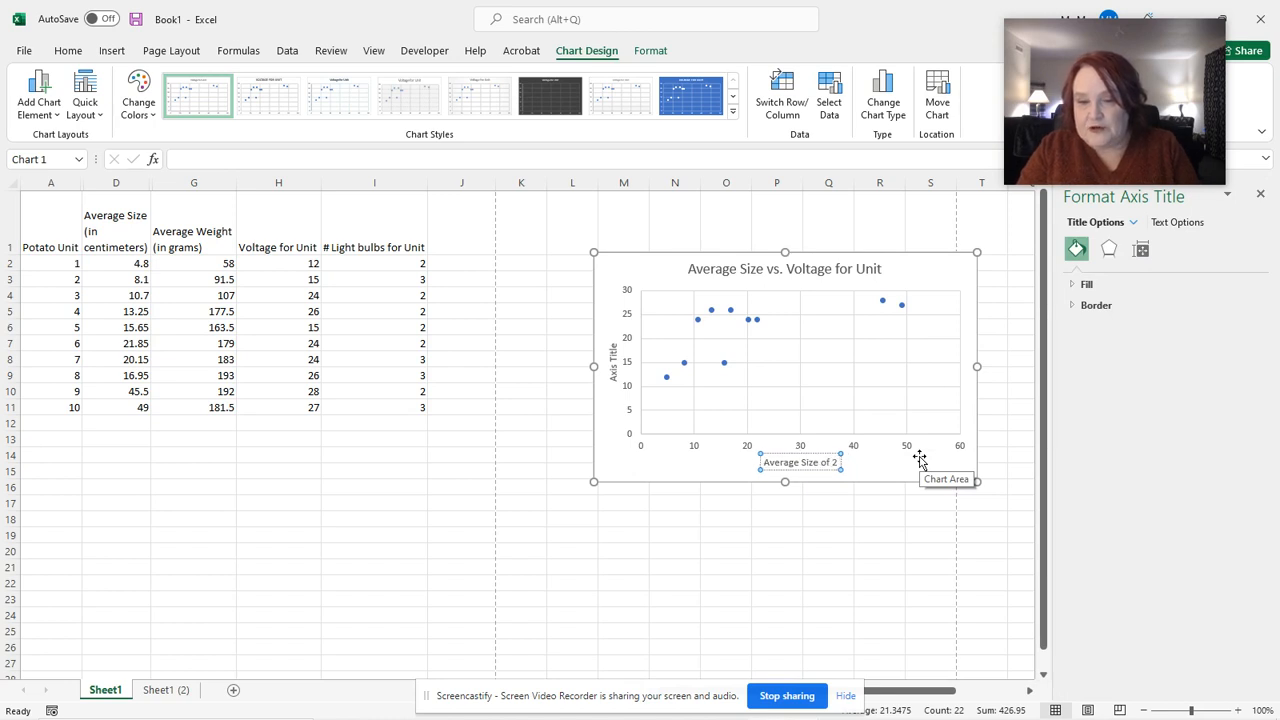
pyautogui.press('BackSpace')
pyautogui.press('BackSpace')
pyautogui.press('BackSpace')
pyautogui.press('BackSpace')
pyautogui.press('BackSpace')
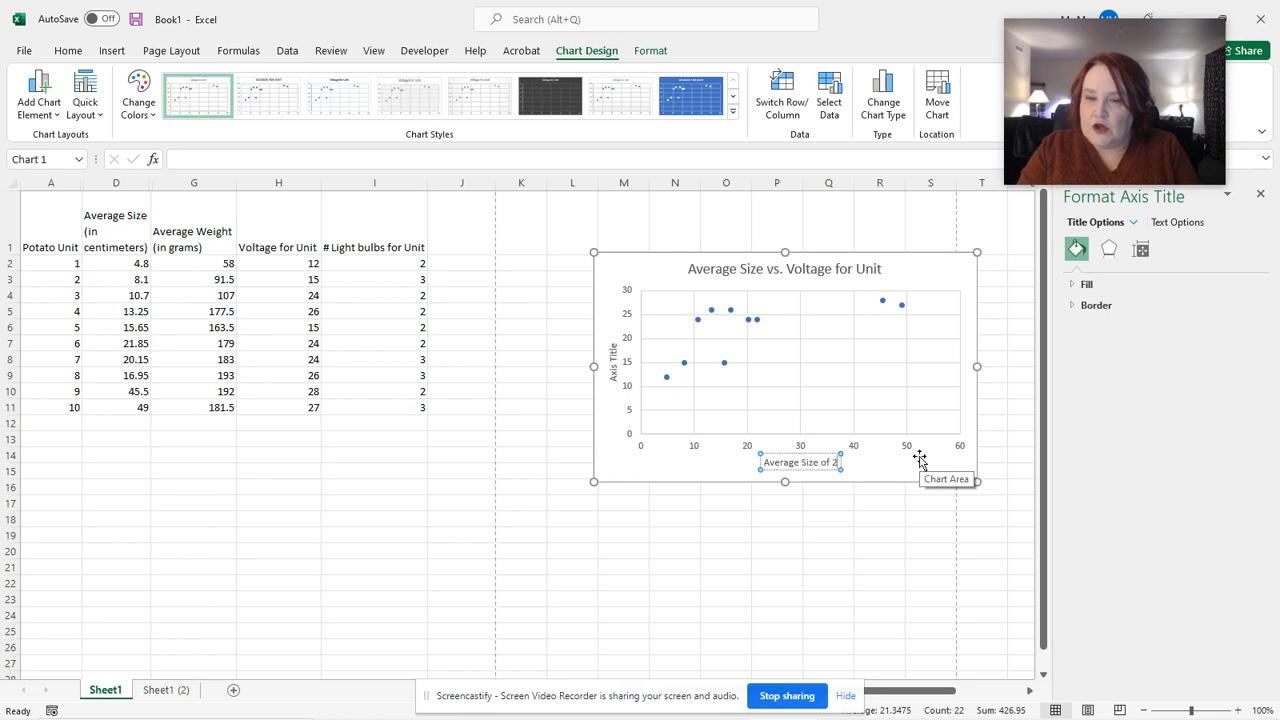
pyautogui.write('otatos in')
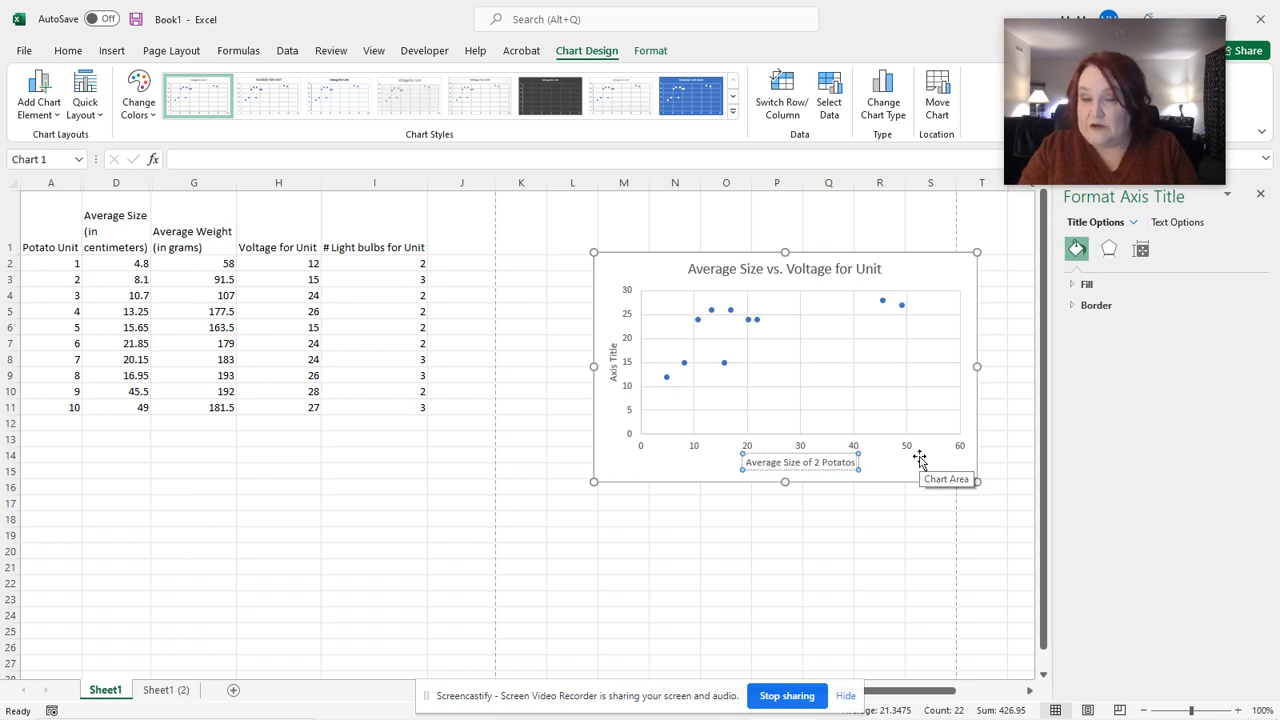
pyautogui.press('BackSpace')
pyautogui.press('BackSpace')
pyautogui.press('BackSpace')
pyautogui.press('BackSpace')
pyautogui.write('es in Pot')
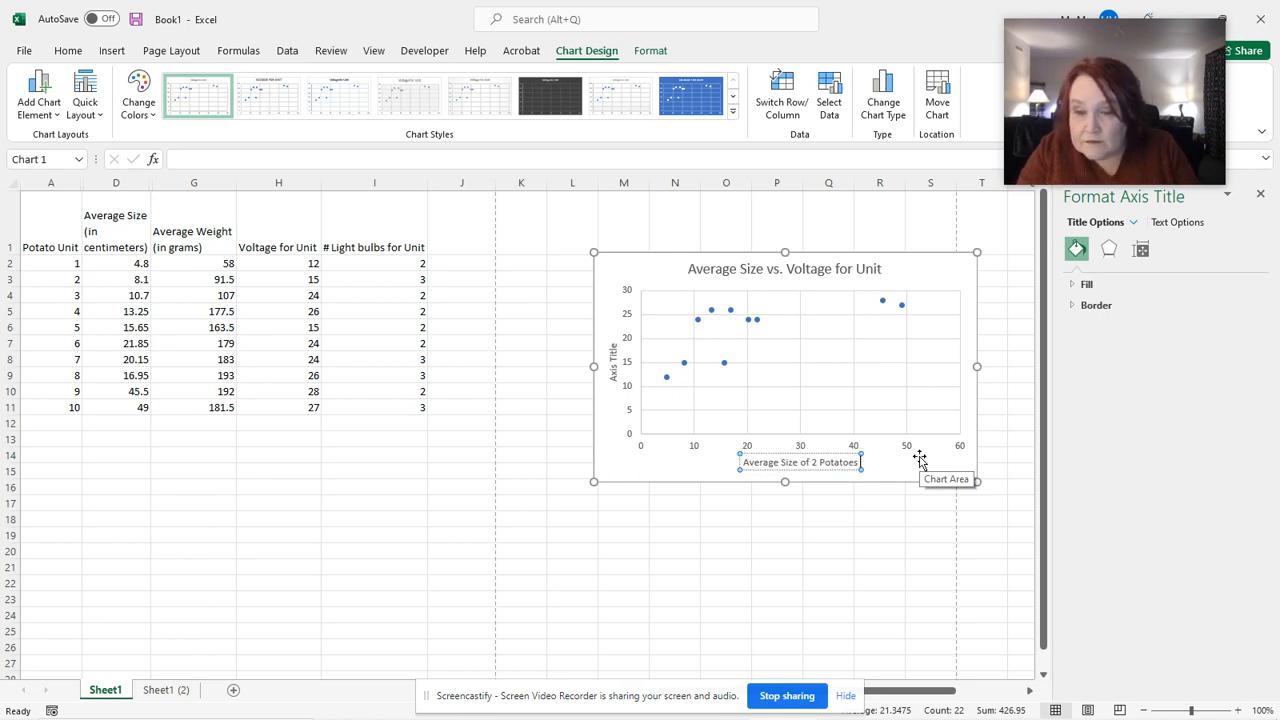
pyautogui.write('ato U')
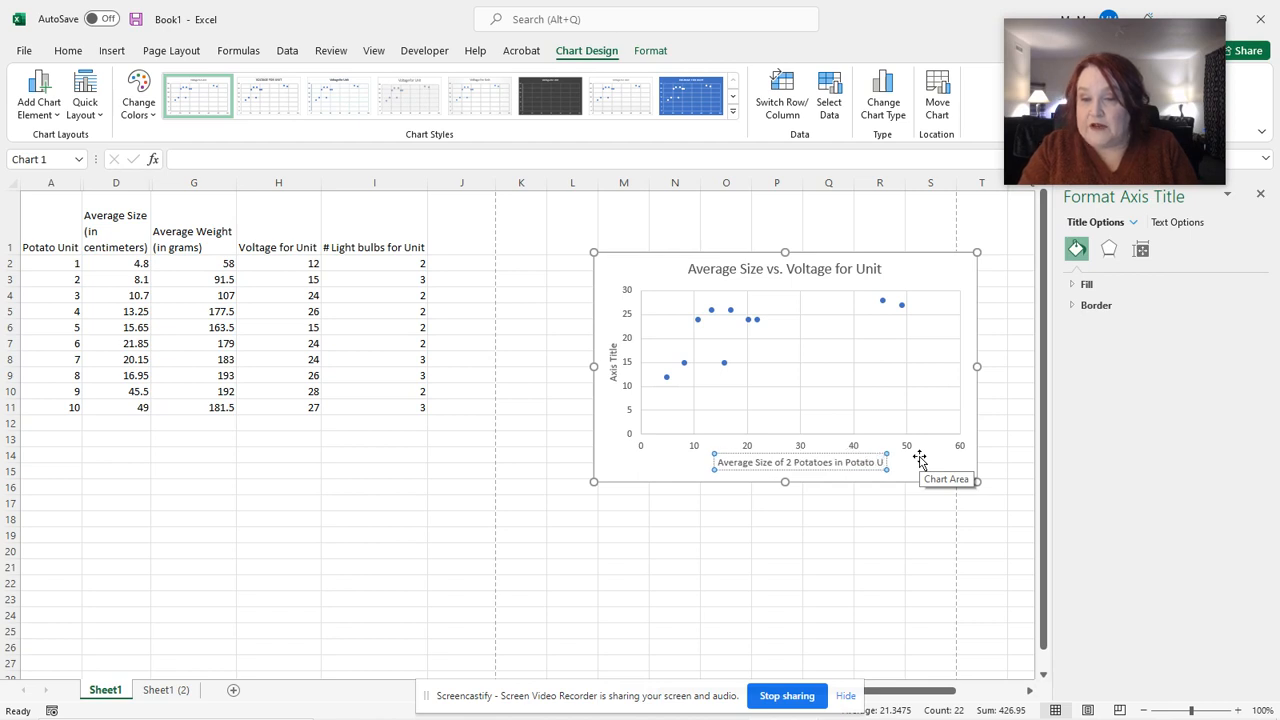
pyautogui.write('nit (in cent')
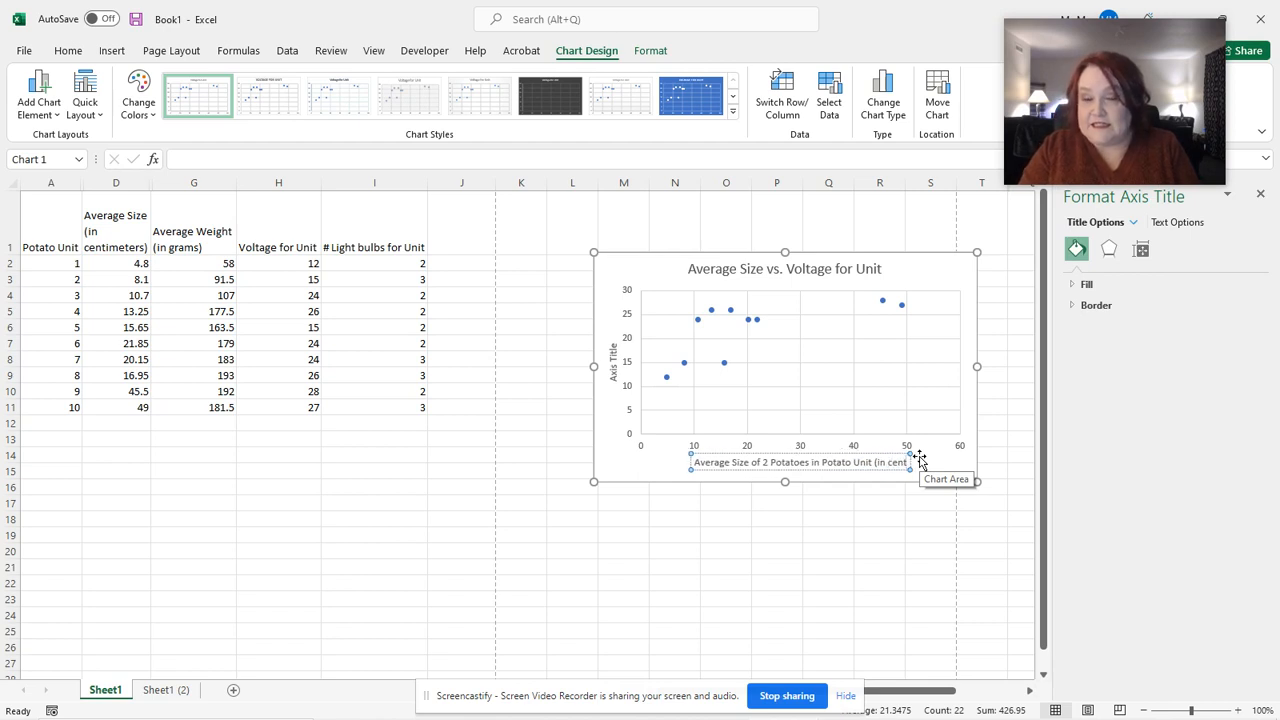
pyautogui.write('imeters')
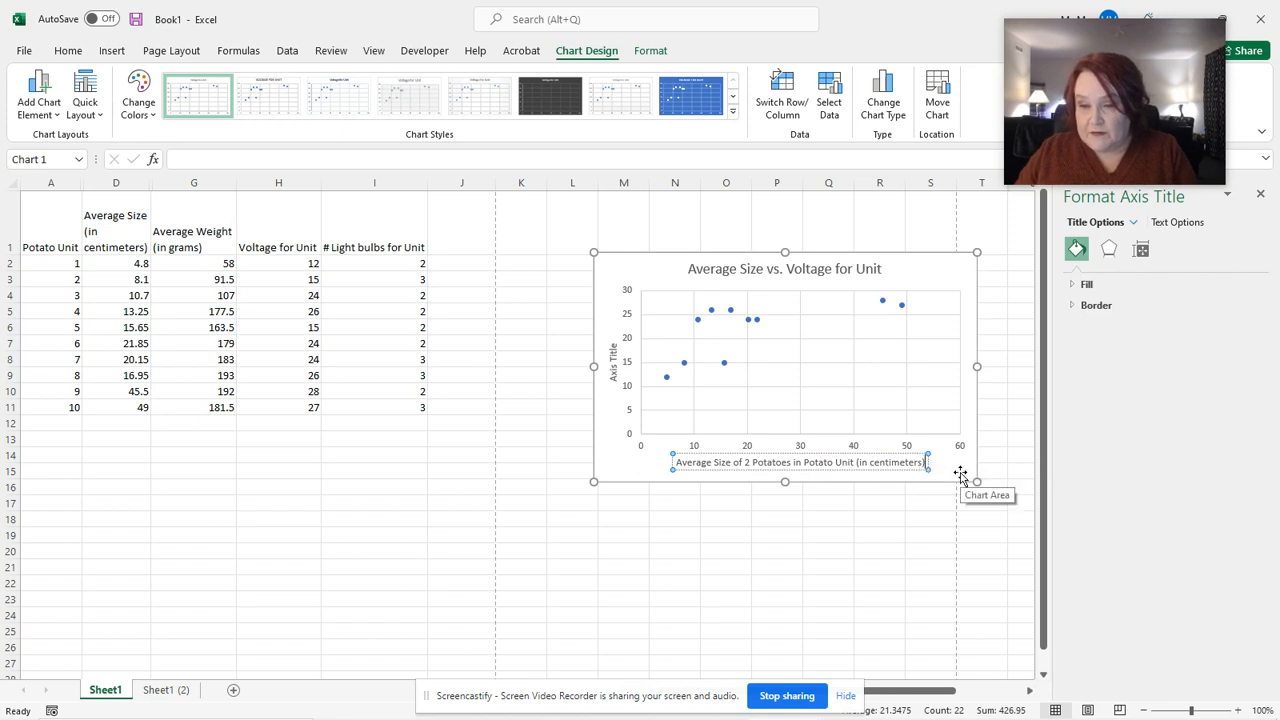
# - Change the vertical axis title to "Voltage for Potato Unit"
pyautogui.click(615, 385)
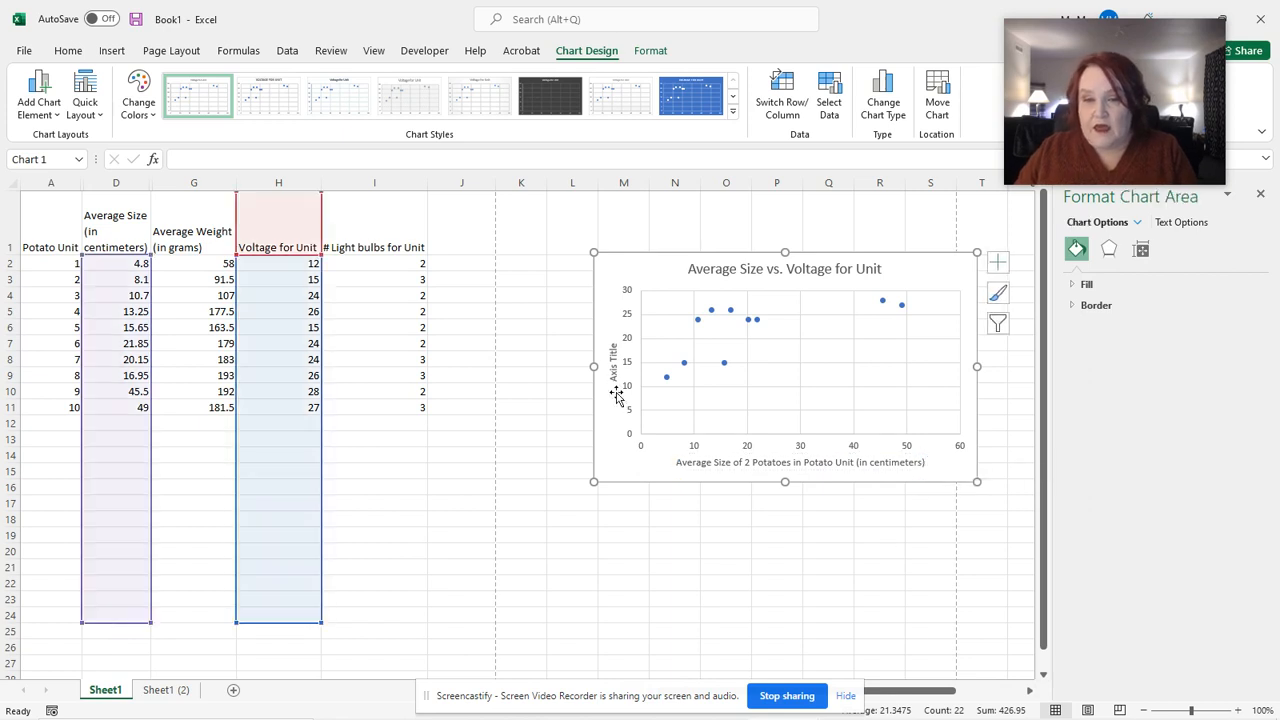
pyautogui.click(615, 370)
pyautogui.doubleClick(618, 358)
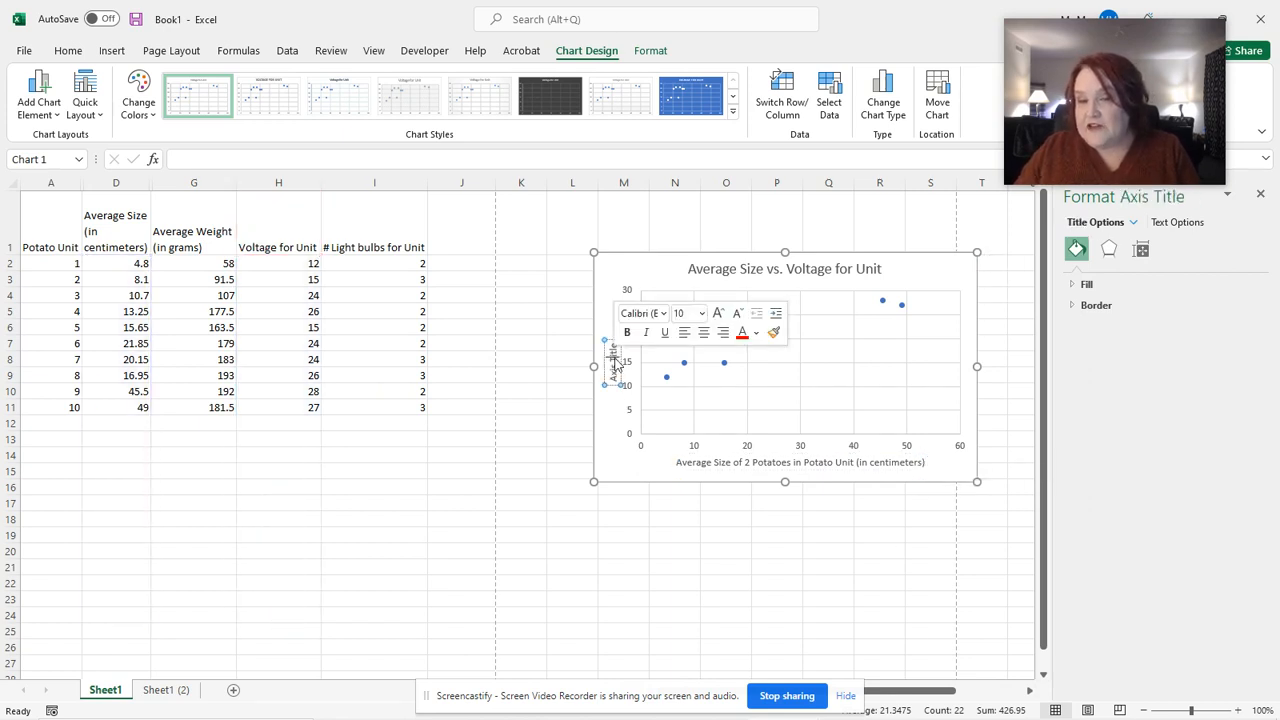
pyautogui.hotkey('ctrl', 'a')
pyautogui.write('Vo')
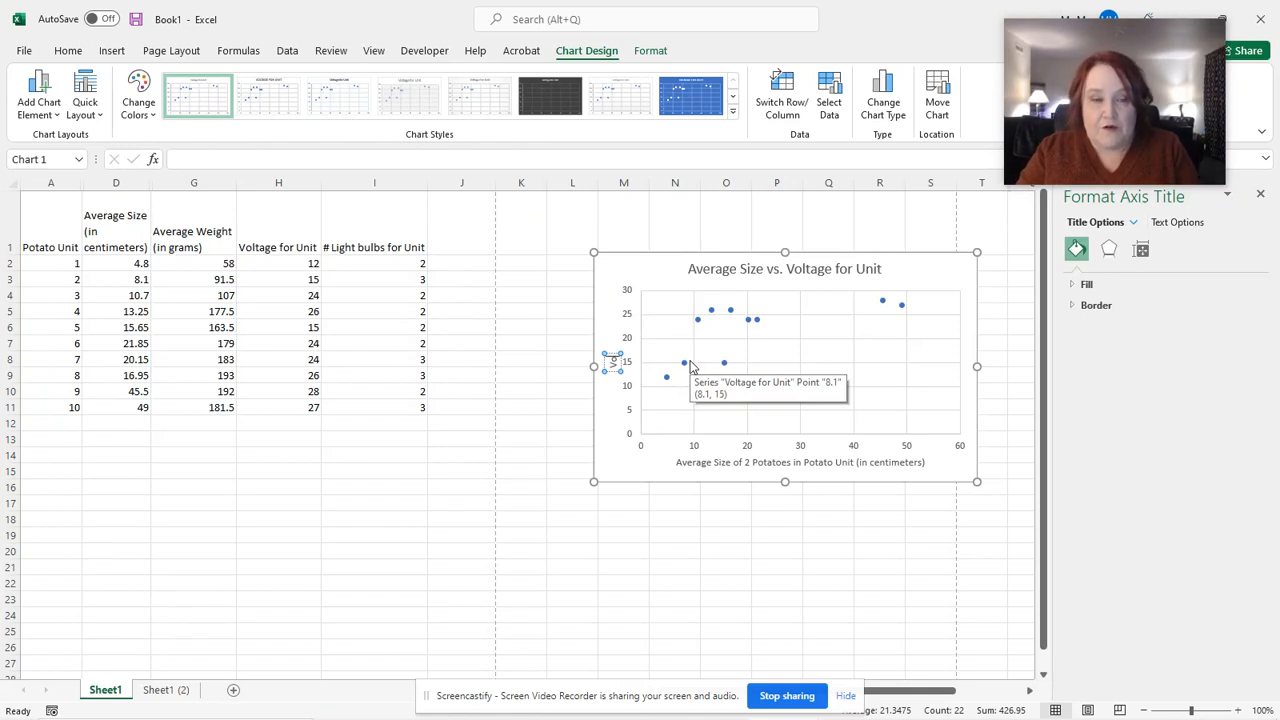
pyautogui.write('lt')
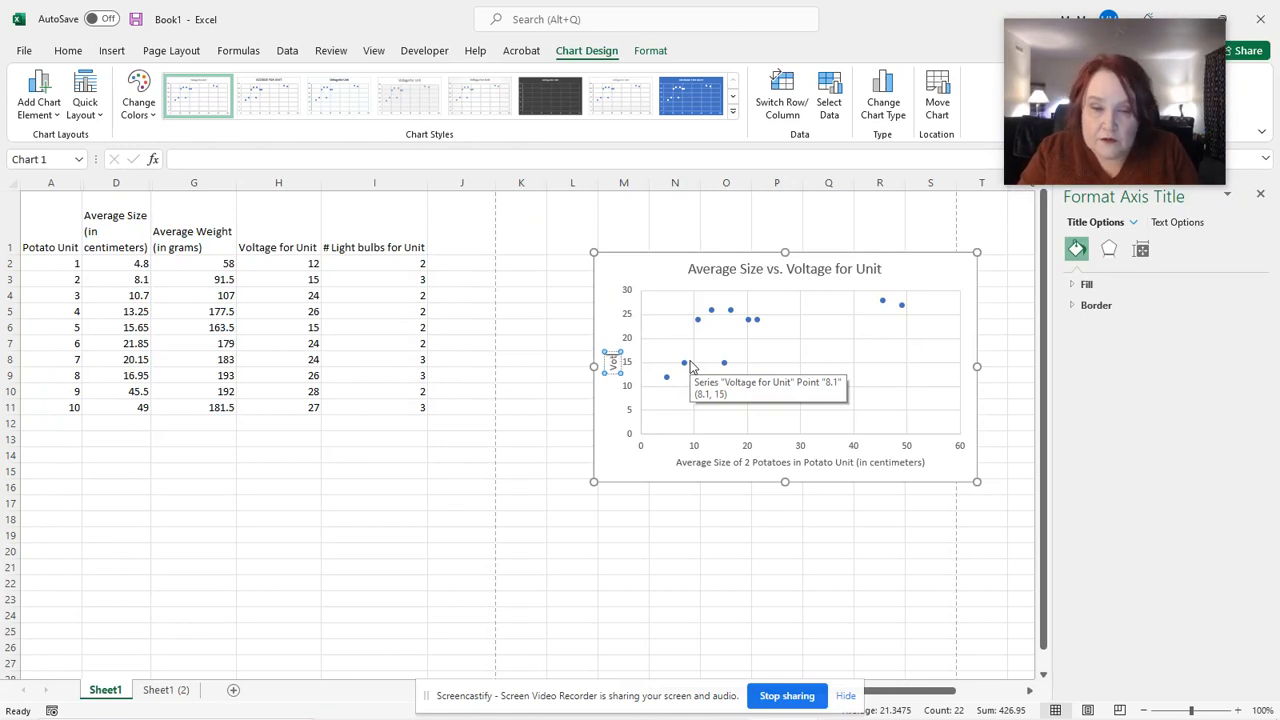
pyautogui.write('age')
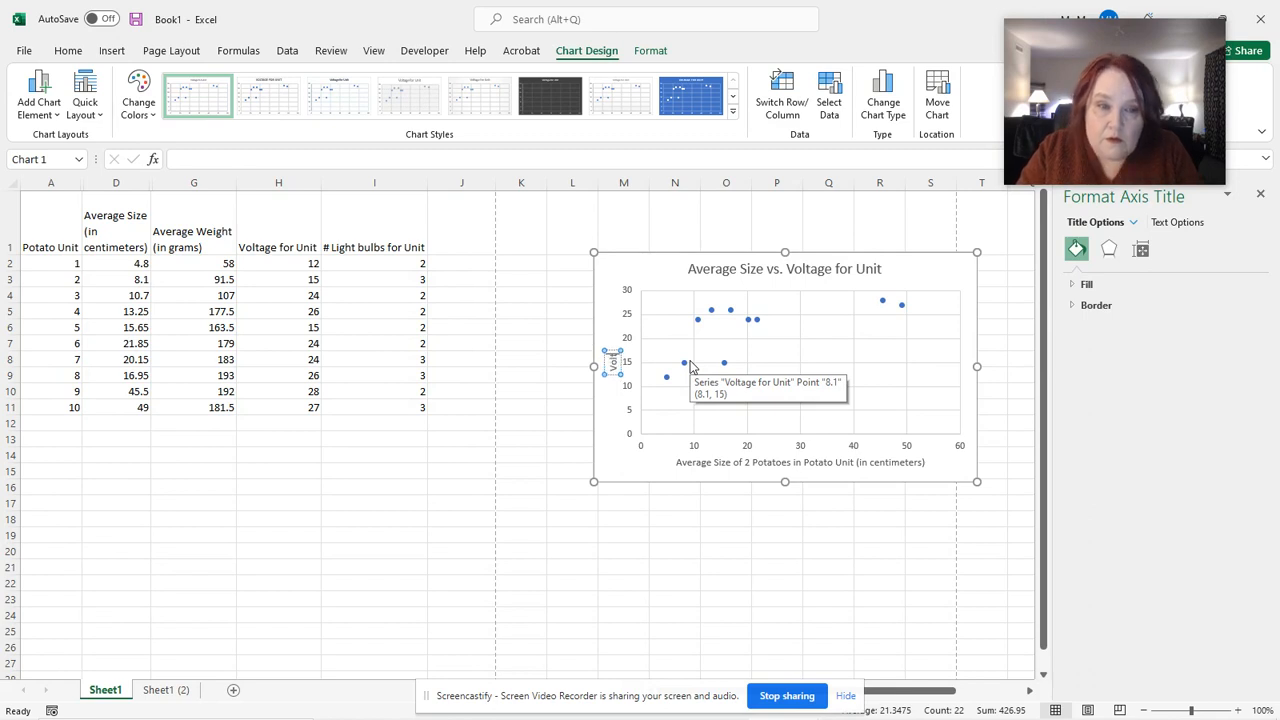
pyautogui.write(' for Potato')
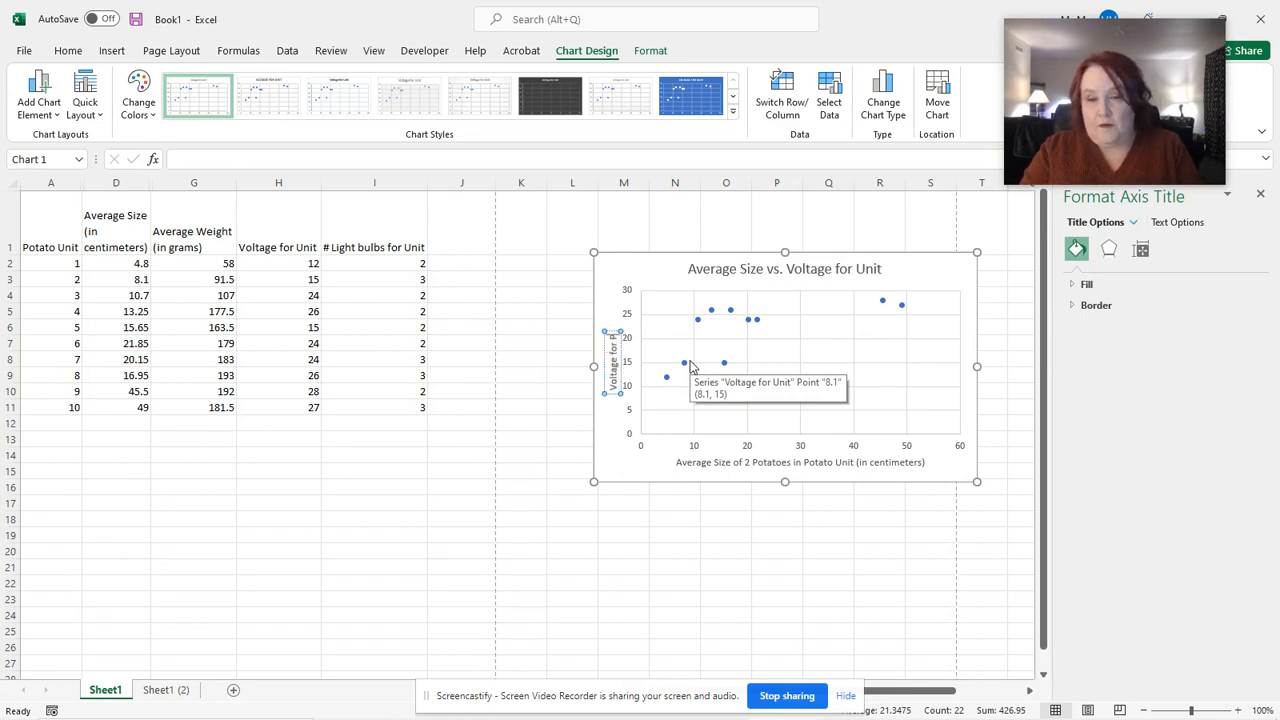
pyautogui.write(' Unit')
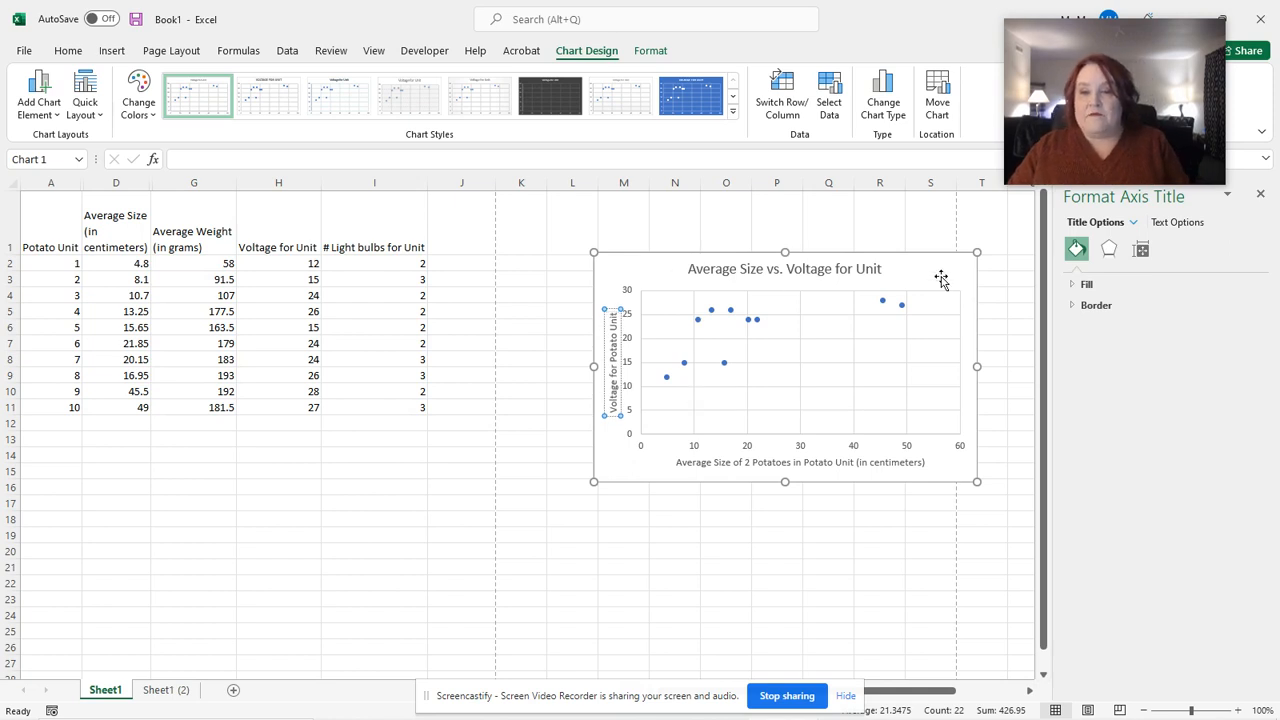
pyautogui.click(783, 440)
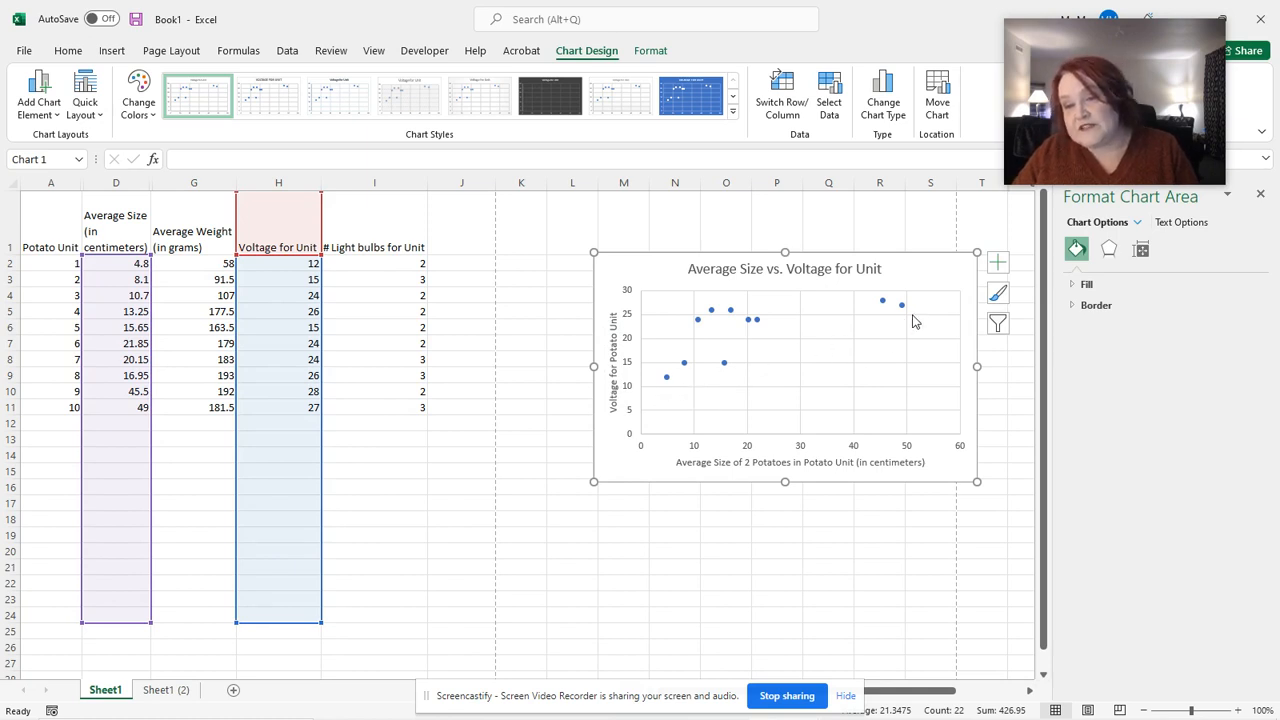
# - Add a trendline to the "Average Size vs. Voltage for Unit" scatter chart
pyautogui.click(997, 262)
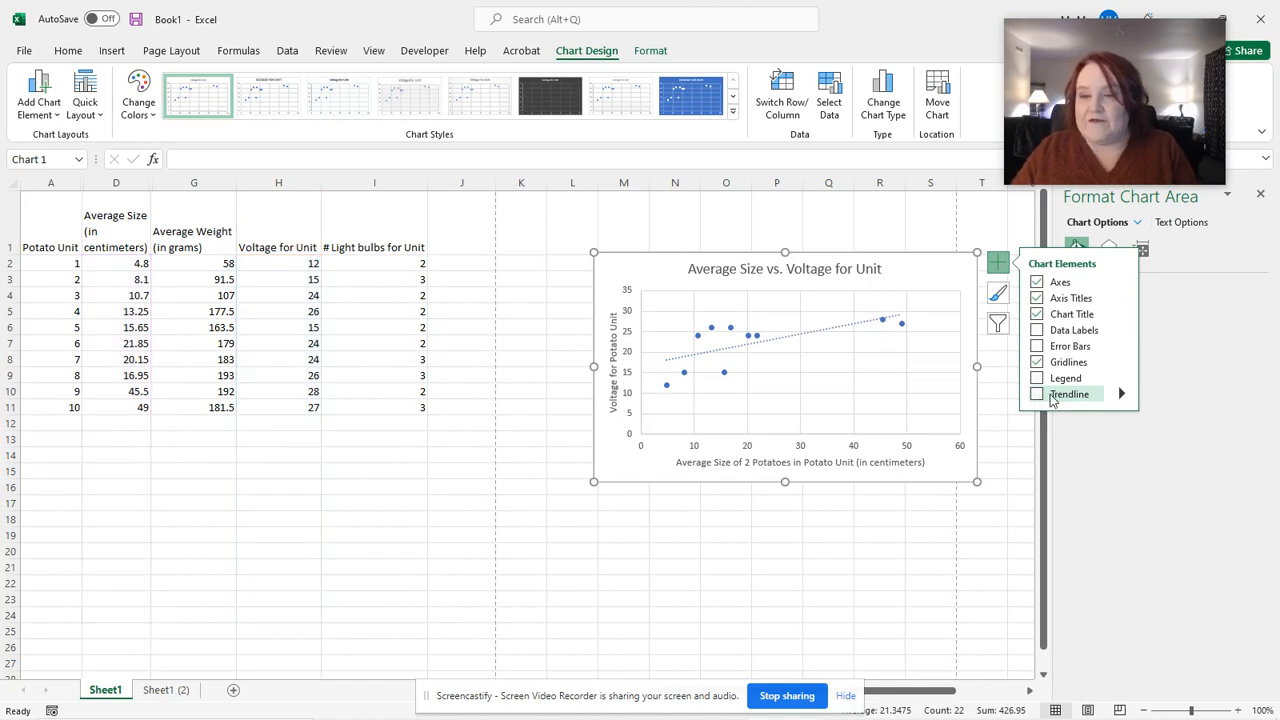
pyautogui.click(1036, 395)
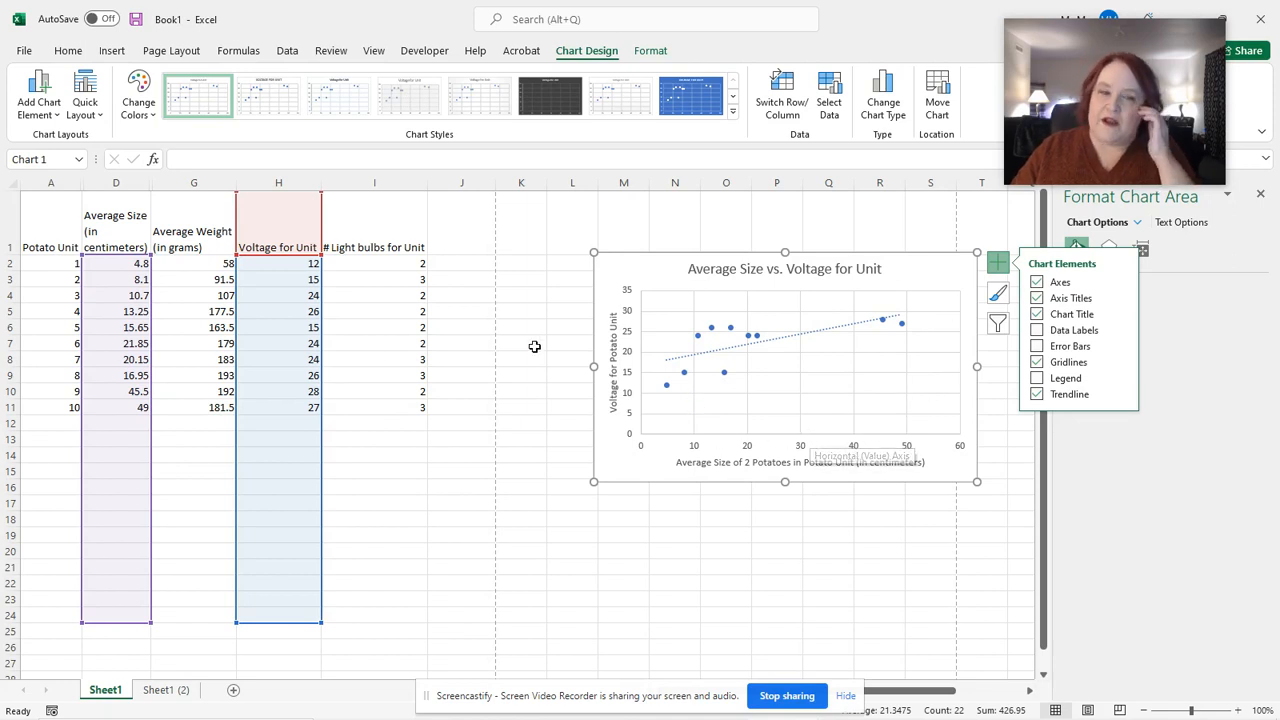
pyautogui.click(480, 311)
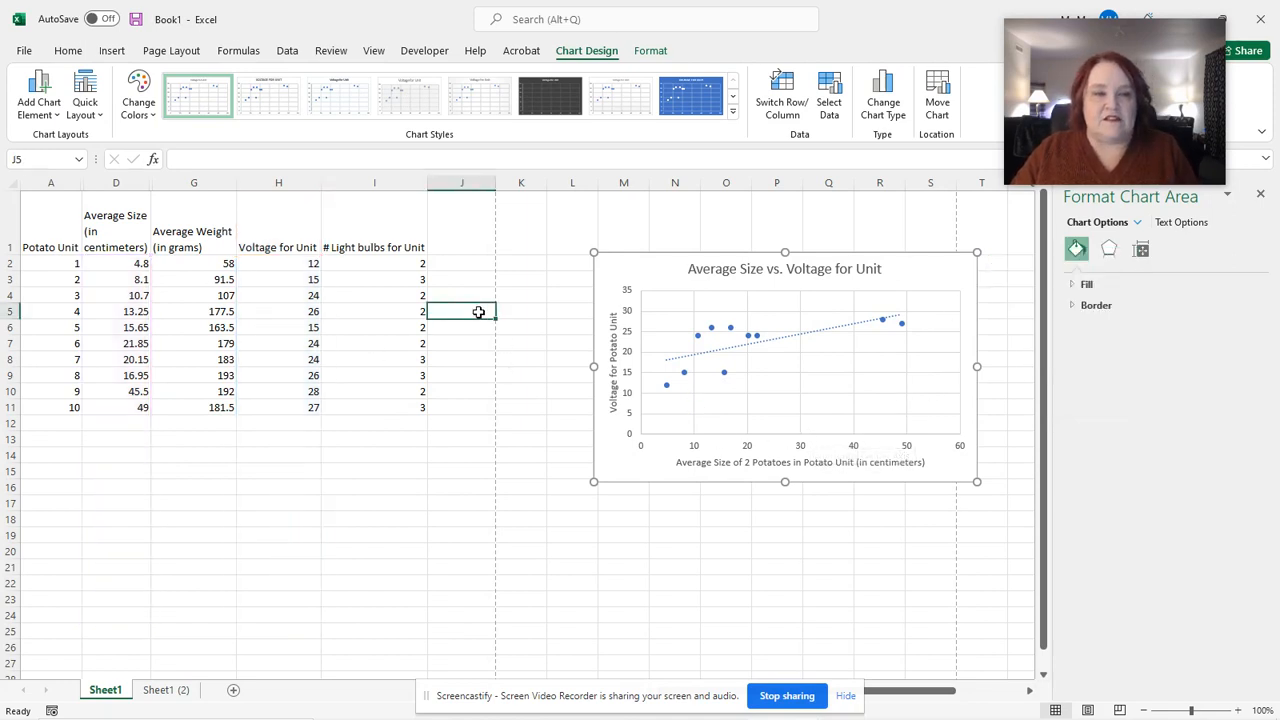
# - Insert the recommended scatter chart of Average Weight (in grams) and # Light bulbs for Unit from columns G and I
pyautogui.click(220, 407)
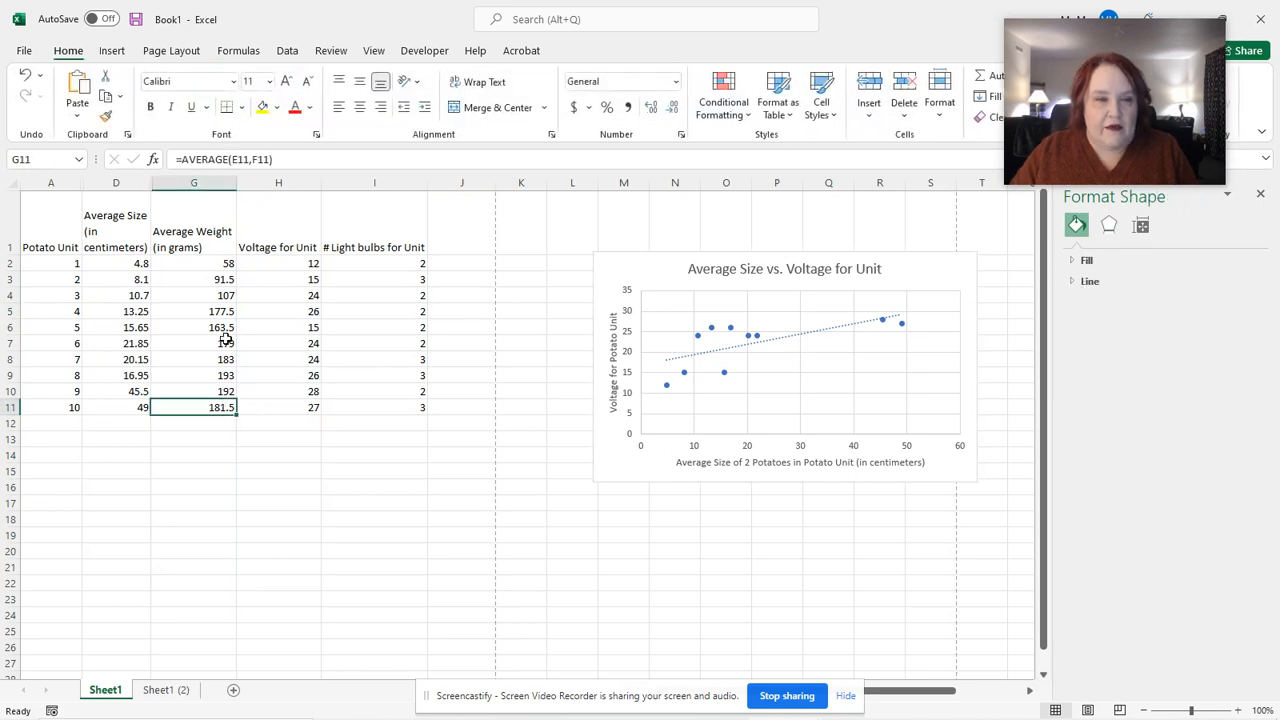
pyautogui.click(244, 198)
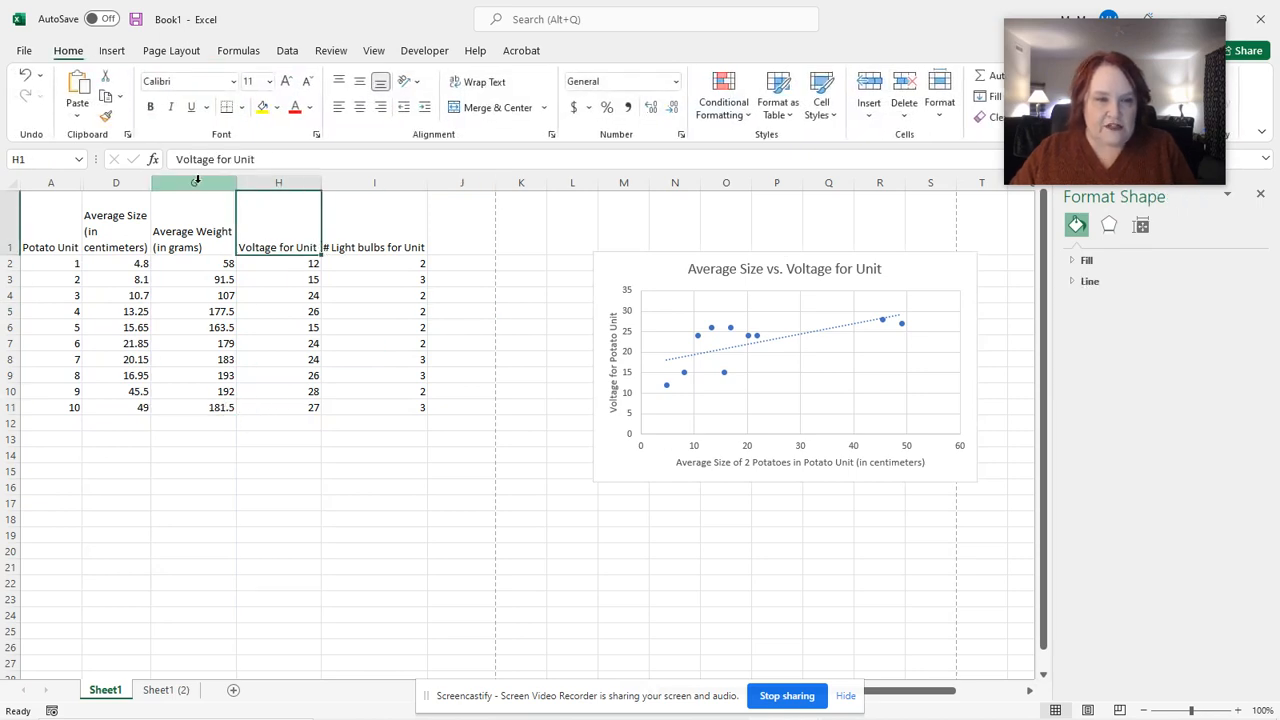
pyautogui.click(201, 182)
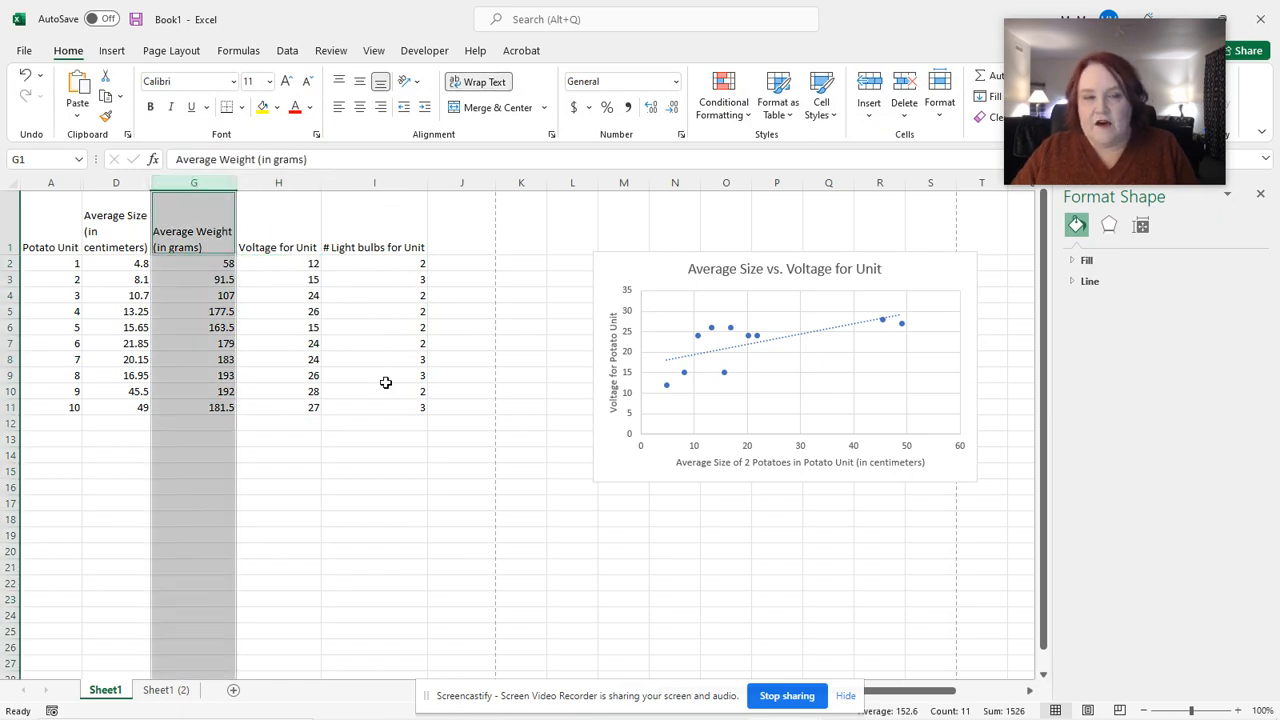
pyautogui.keyDown('ctrl'); pyautogui.click(377, 181); pyautogui.keyUp('ctrl')
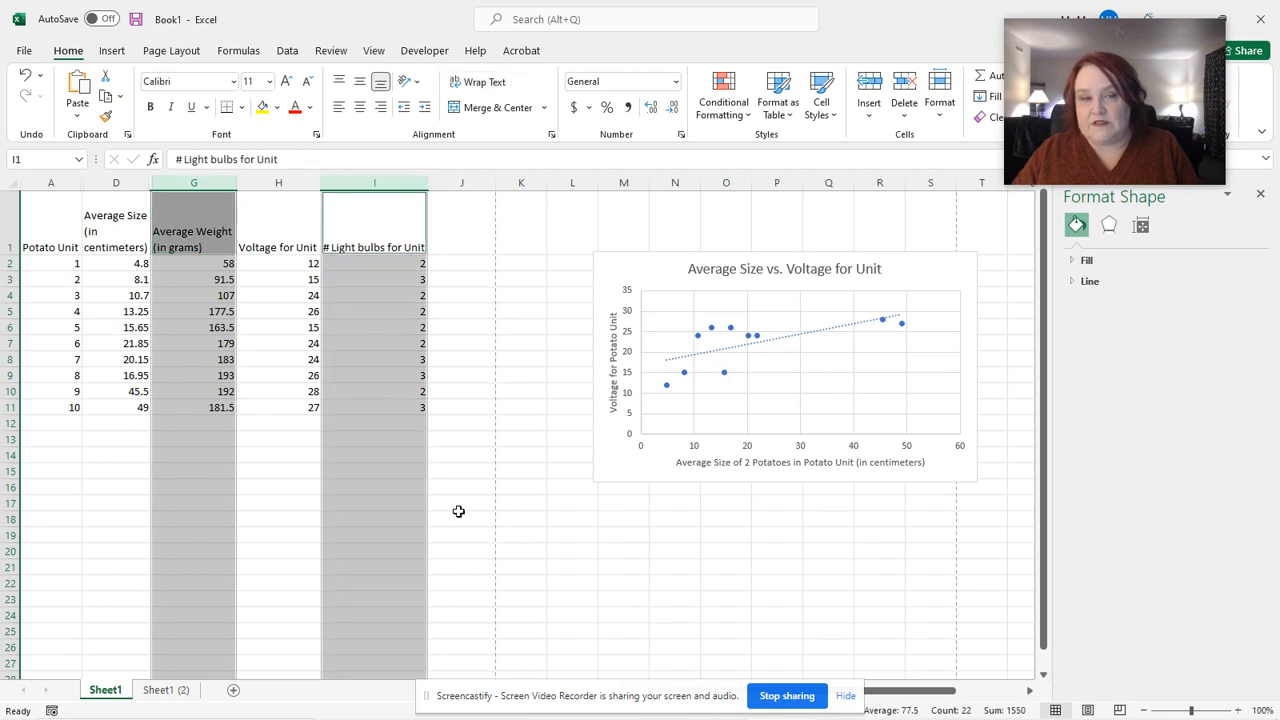
pyautogui.click(114, 51)
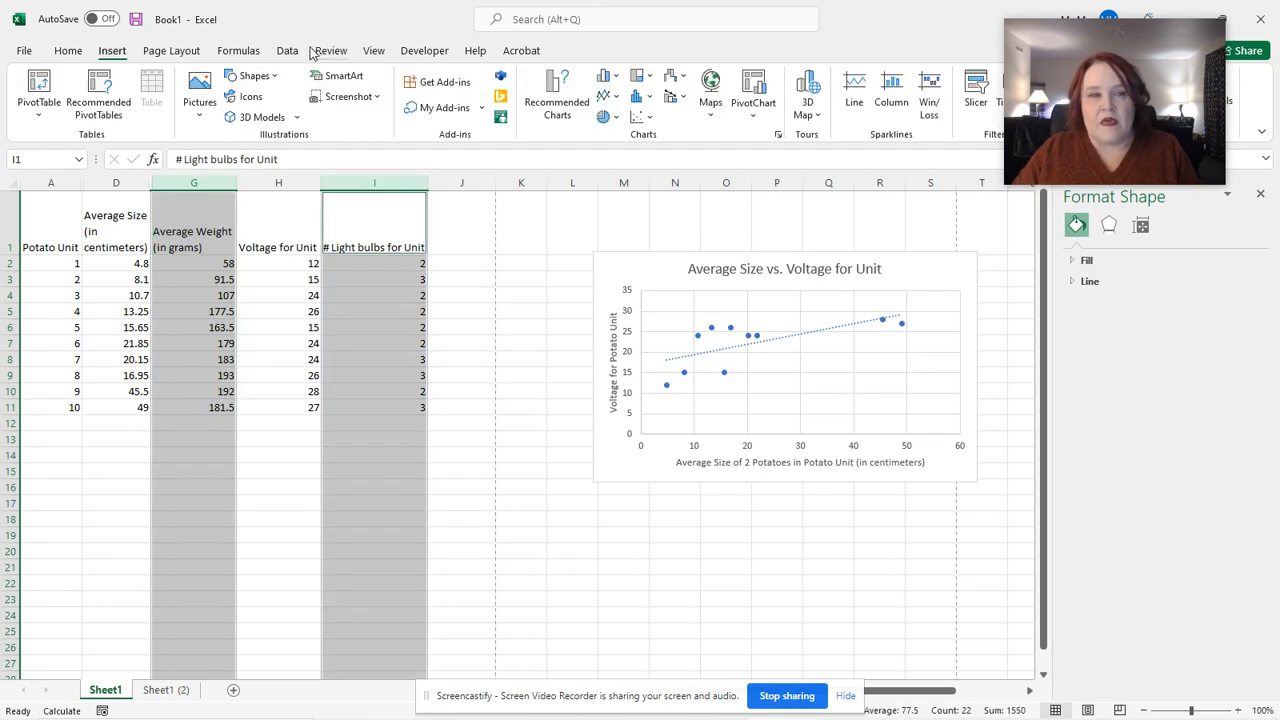
pyautogui.click(557, 108)
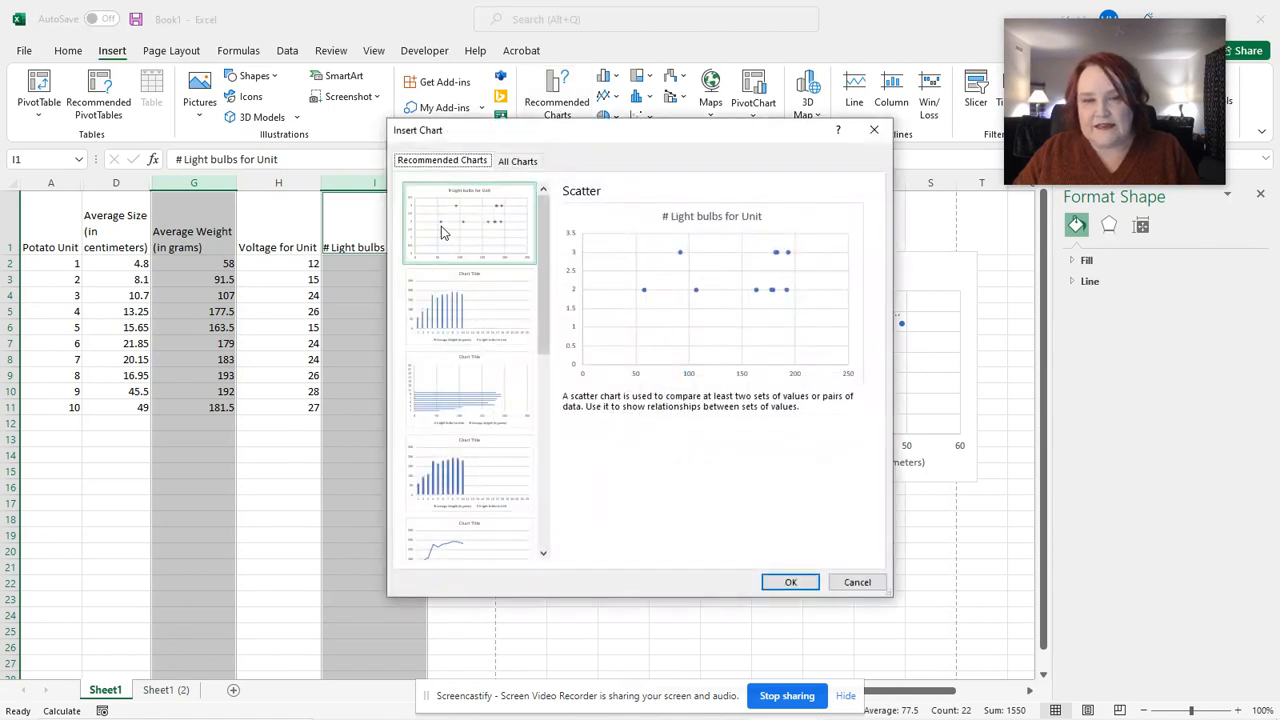
pyautogui.click(452, 316)
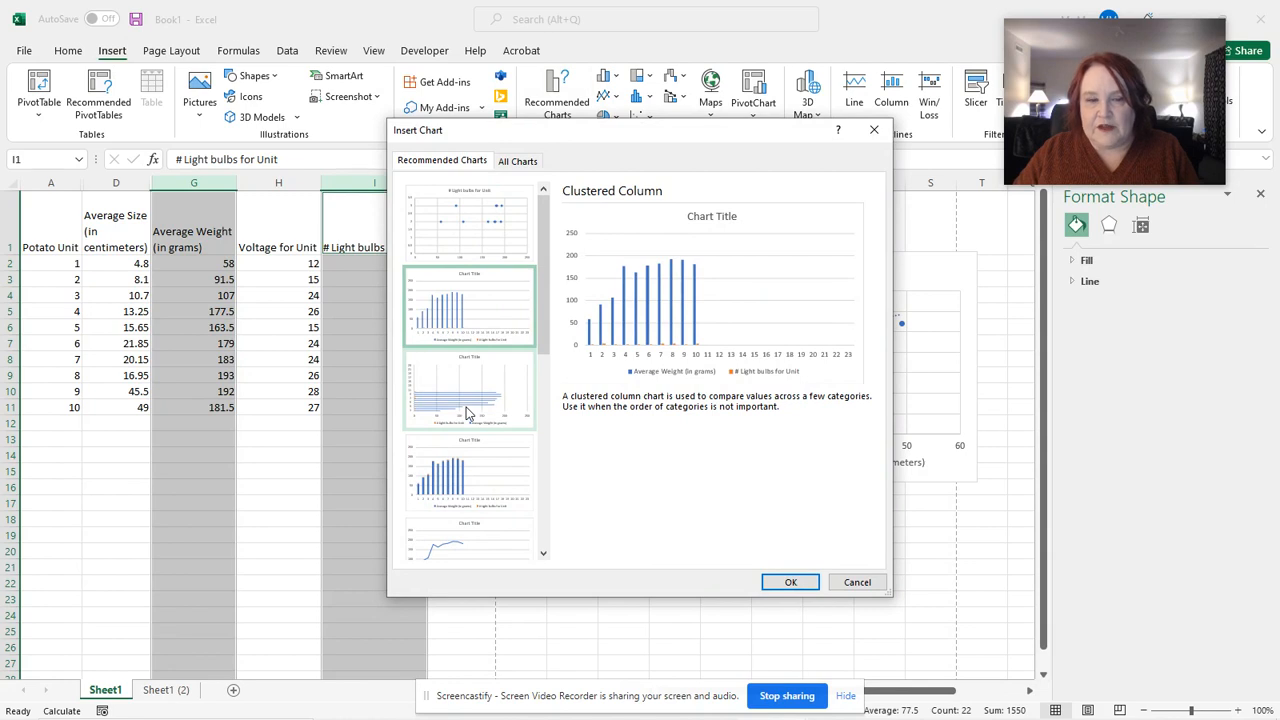
pyautogui.click(465, 412)
pyautogui.click(466, 495)
pyautogui.click(460, 550)
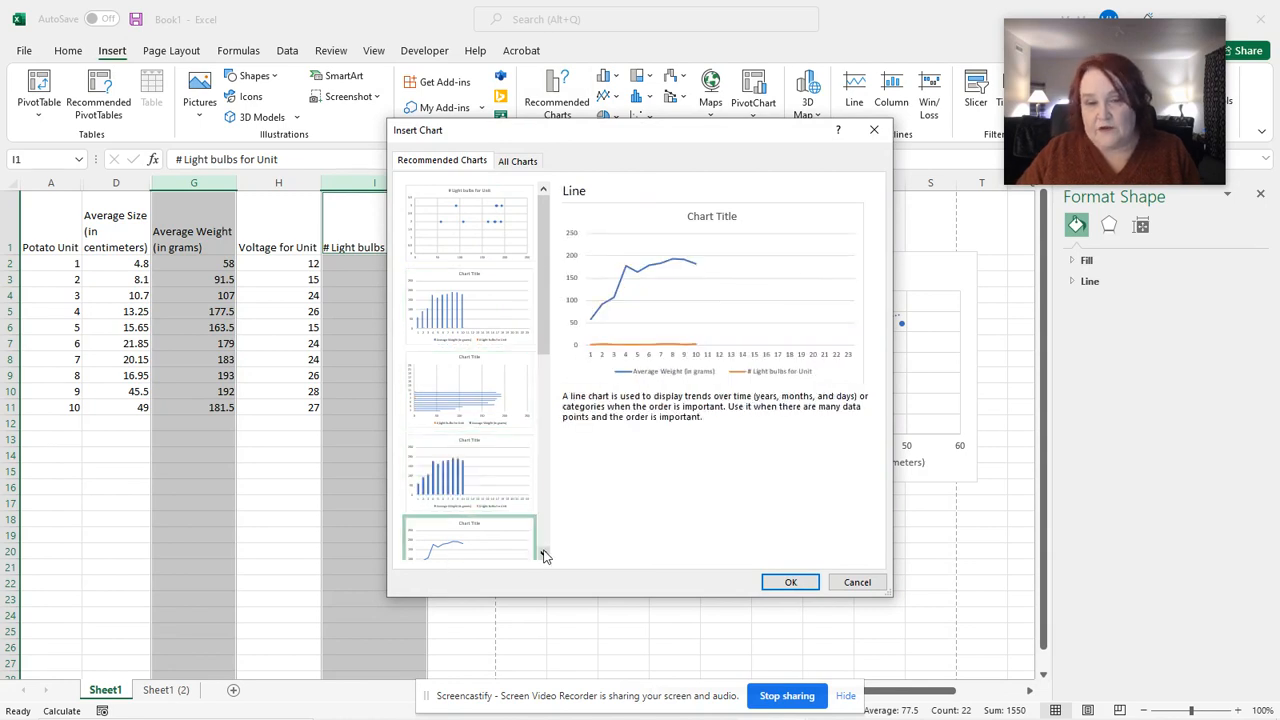
pyautogui.click(475, 240)
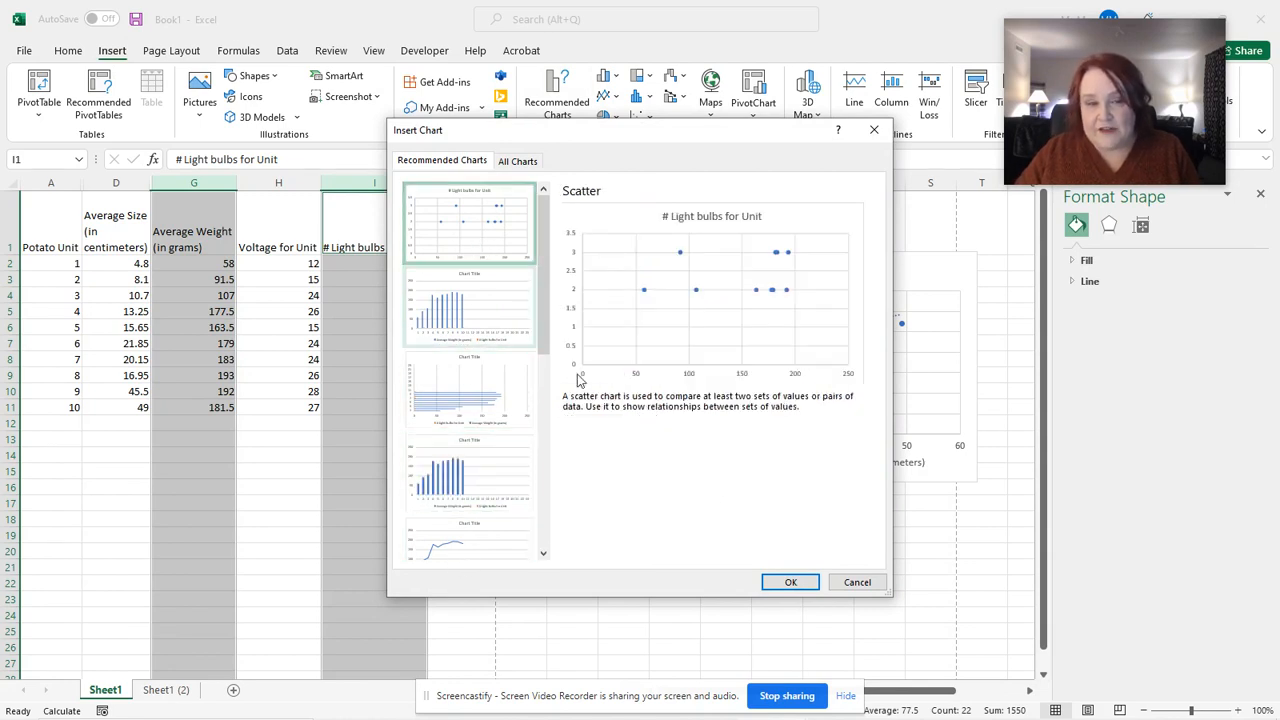
pyautogui.click(790, 582)
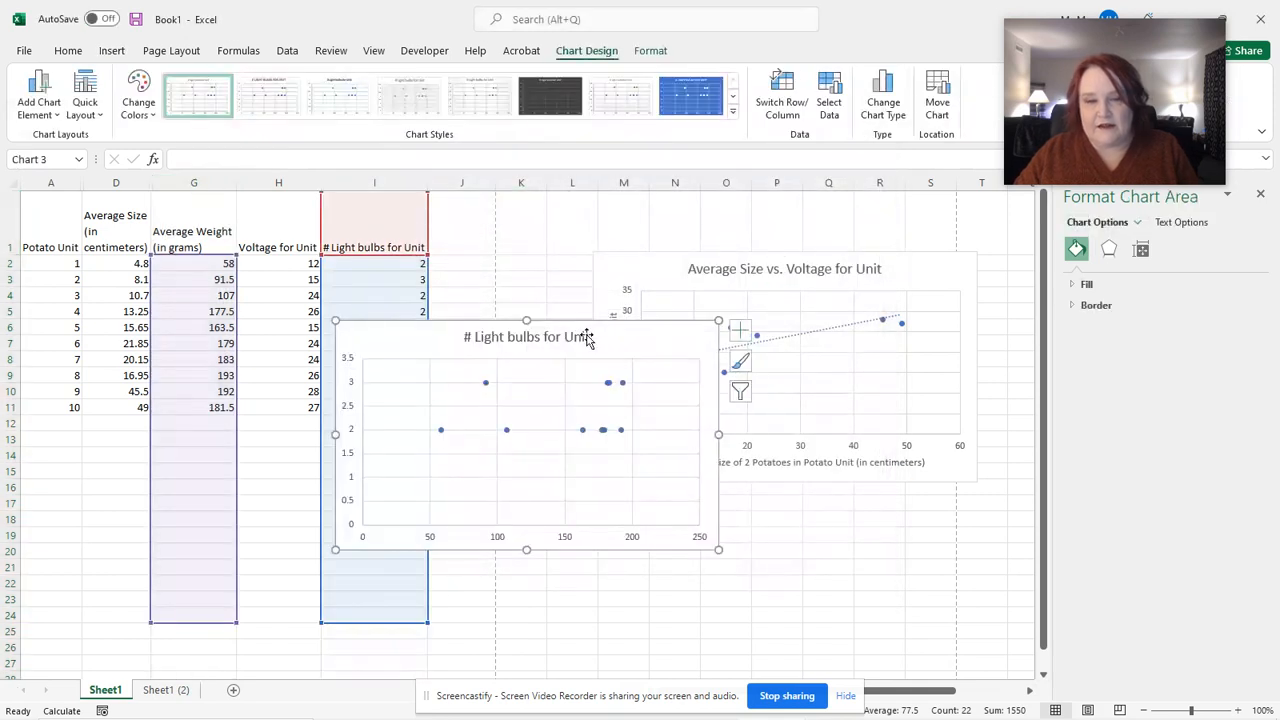
# - Move the light bulbs scatter chart directly below the "Average Size vs. Voltage for Unit" chart
pyautogui.moveTo(586, 334); pyautogui.dragTo(803, 480)
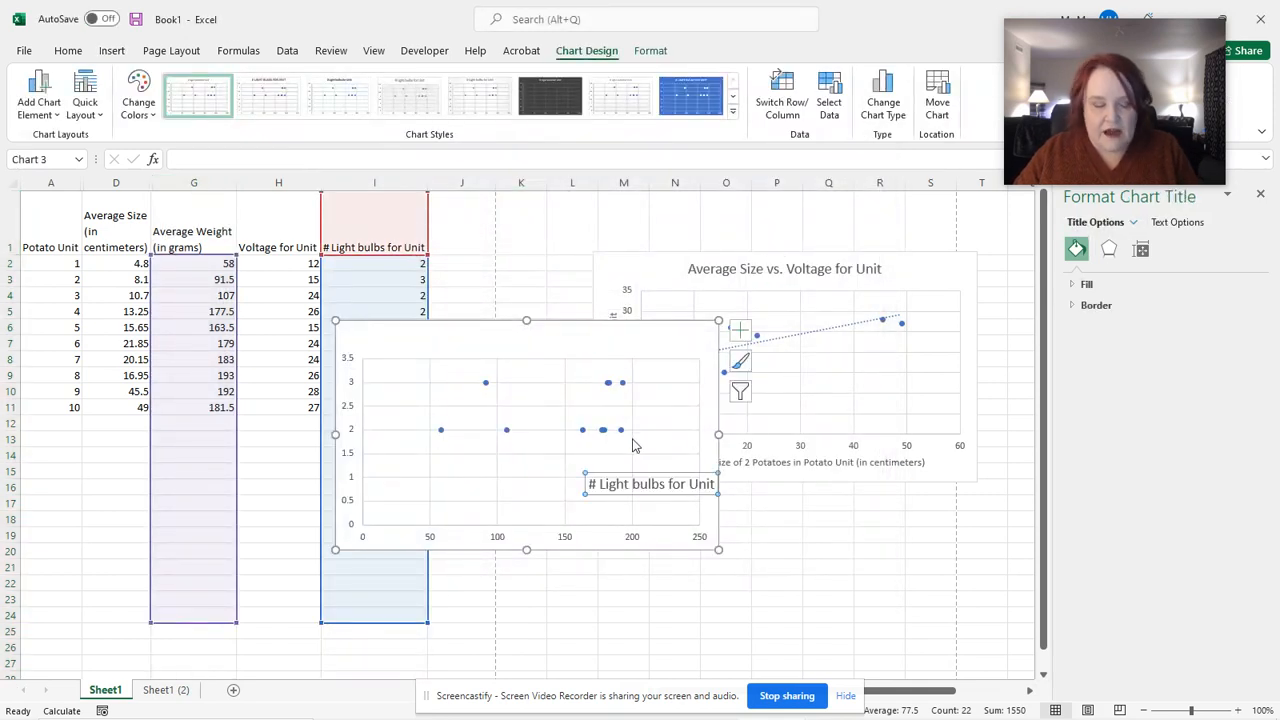
pyautogui.hotkey('ctrl', 'z')
pyautogui.moveTo(388, 330); pyautogui.dragTo(638, 506)
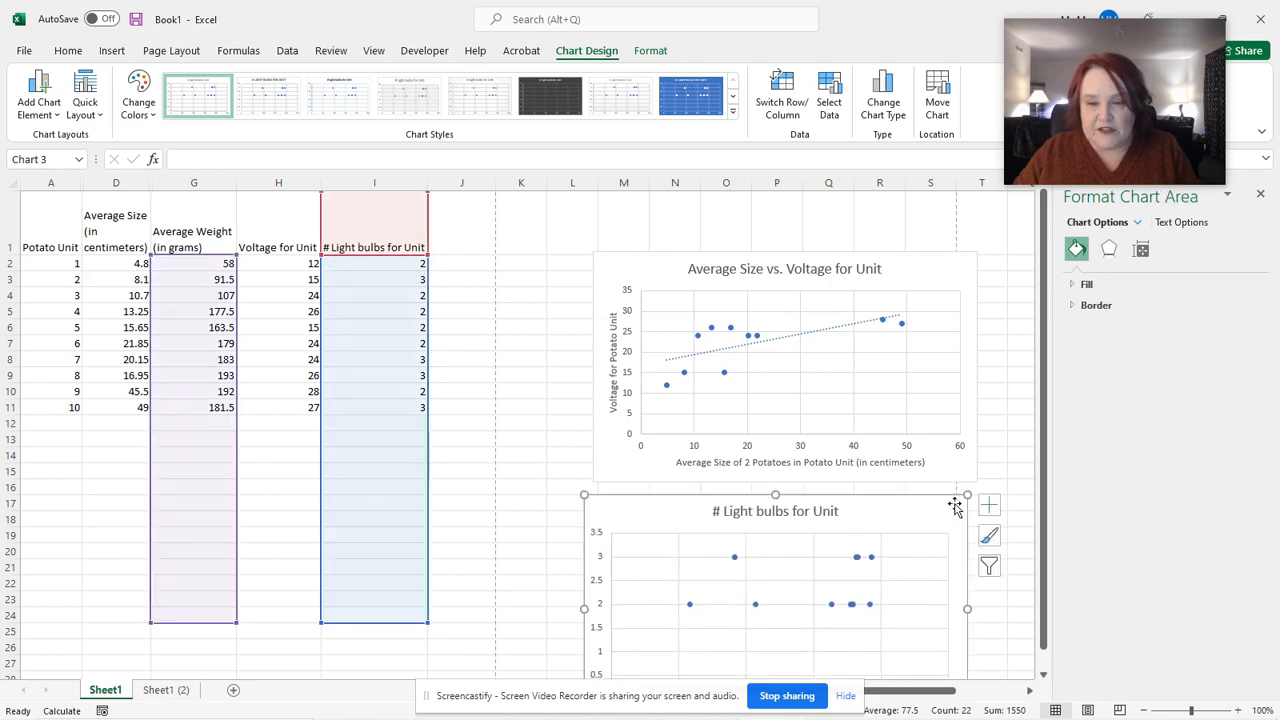
# - Change the light bulbs chart's title to "Average Weight of 2 Potatoes in Potato Unit vs. Number of Light Bulbs That Would Light Up"
pyautogui.scroll(-1, 957, 503)
pyautogui.click(749, 415)
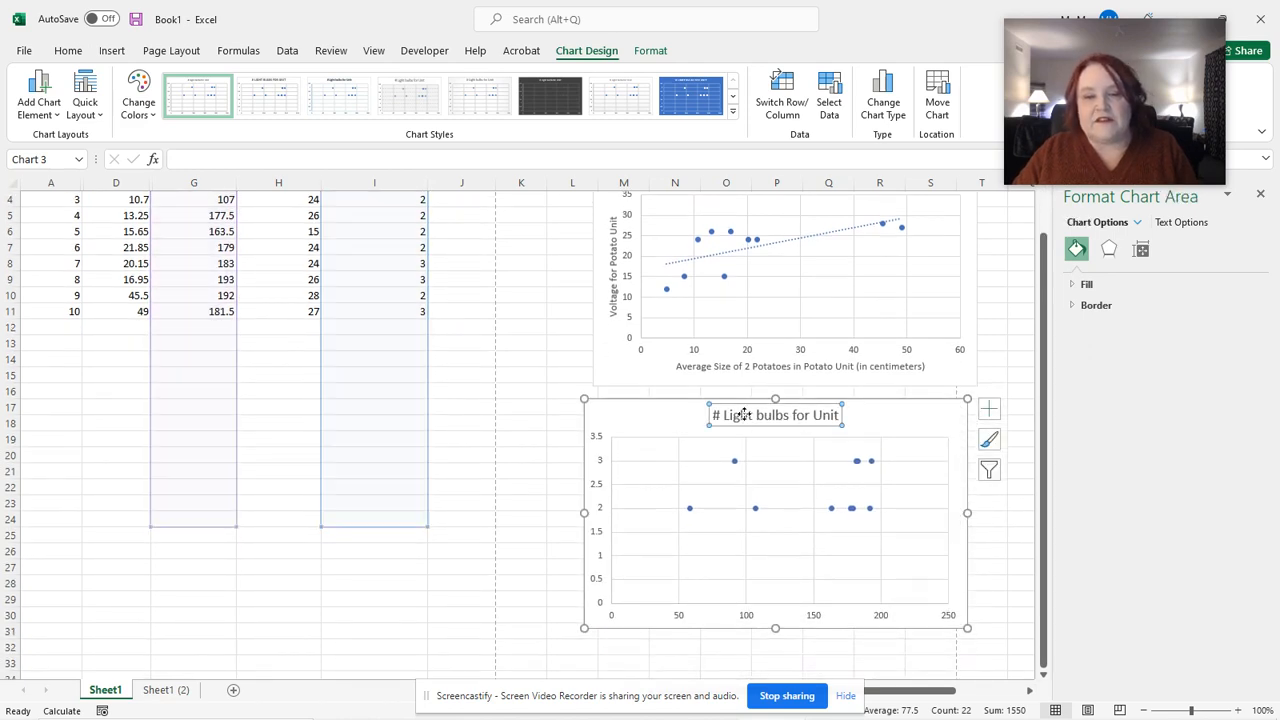
pyautogui.moveTo(712, 414); pyautogui.dragTo(744, 405)
pyautogui.click(787, 426)
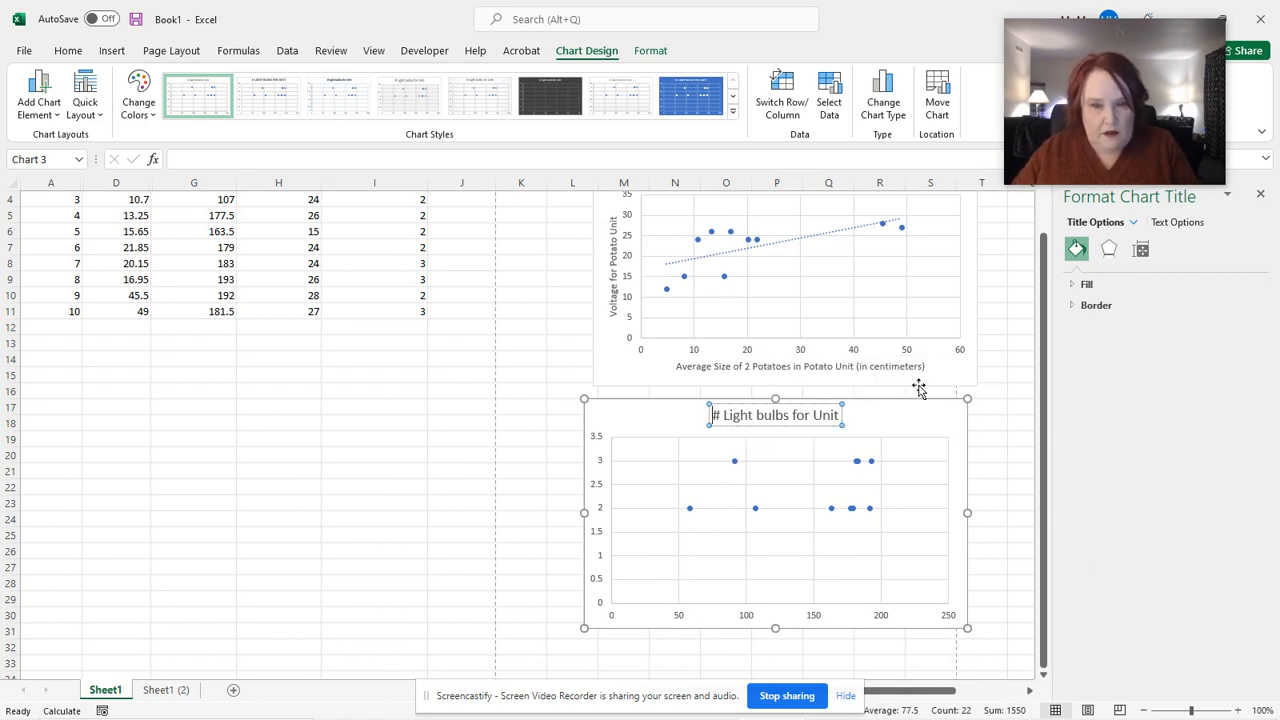
pyautogui.hotkey('ctrl', 'a')
pyautogui.write('Weight')
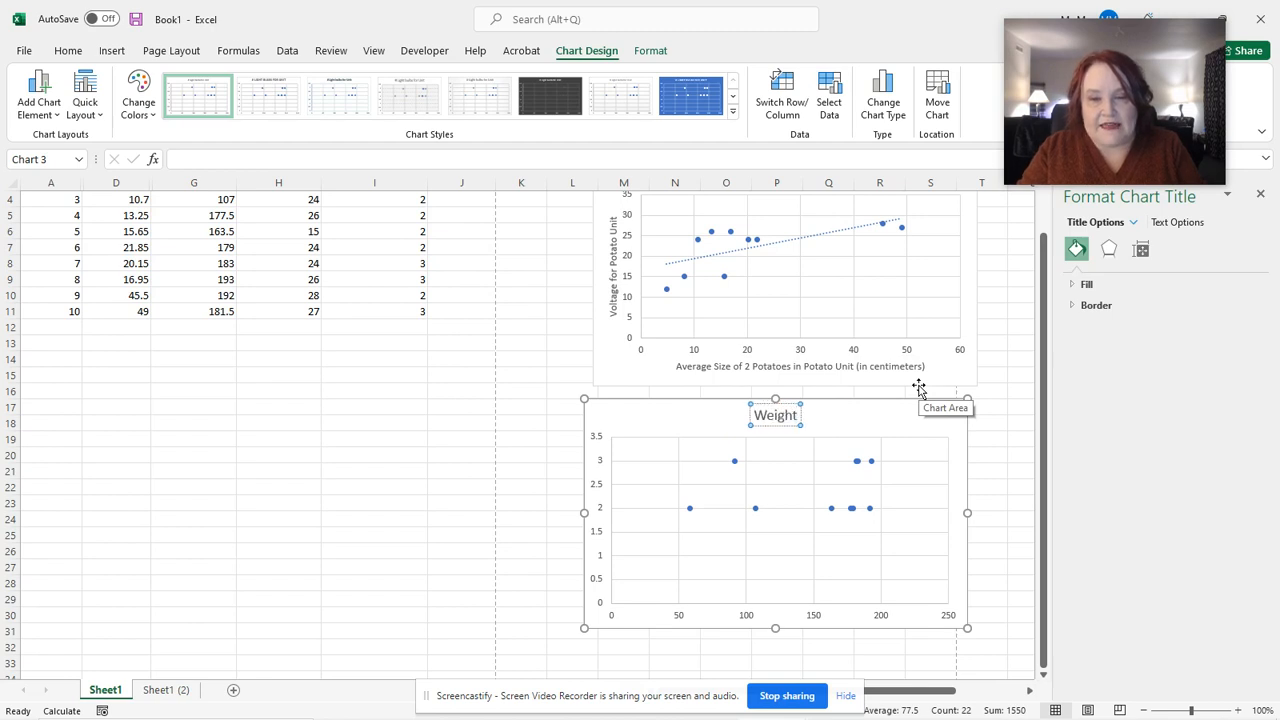
pyautogui.write(' of')
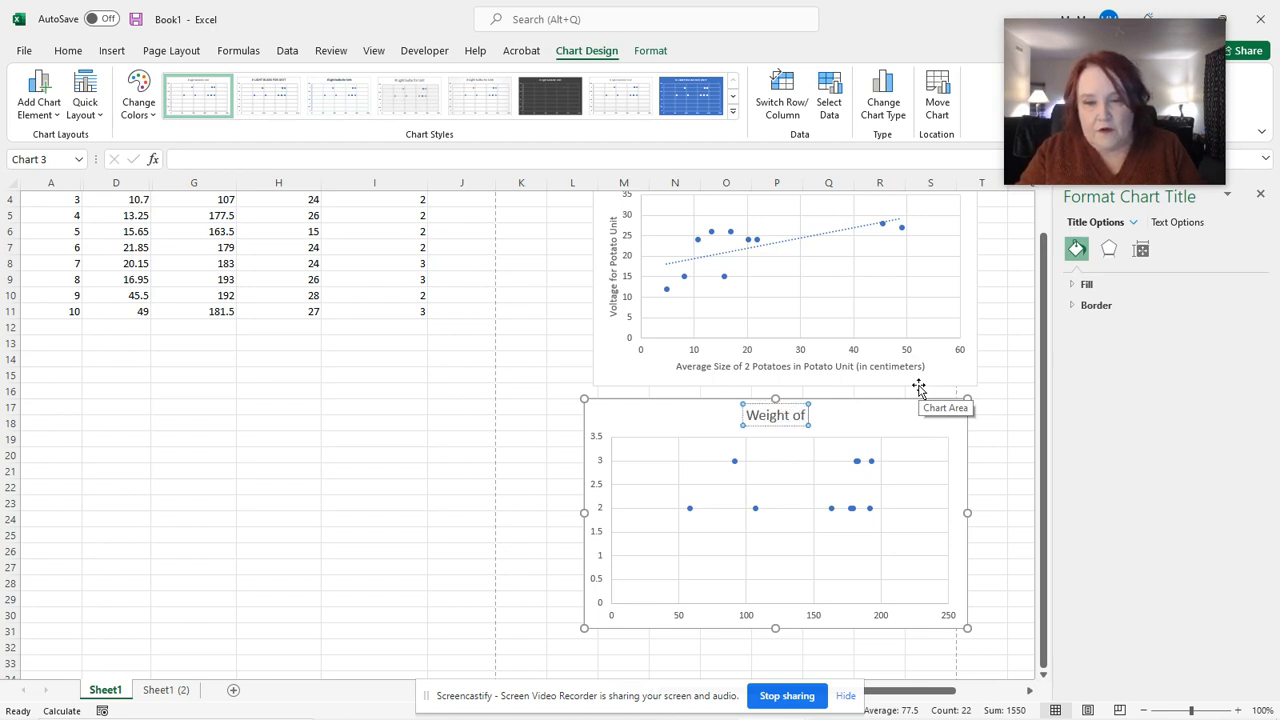
pyautogui.press('BackSpace')
pyautogui.press('BackSpace')
pyautogui.press('BackSpace')
pyautogui.press('BackSpace')
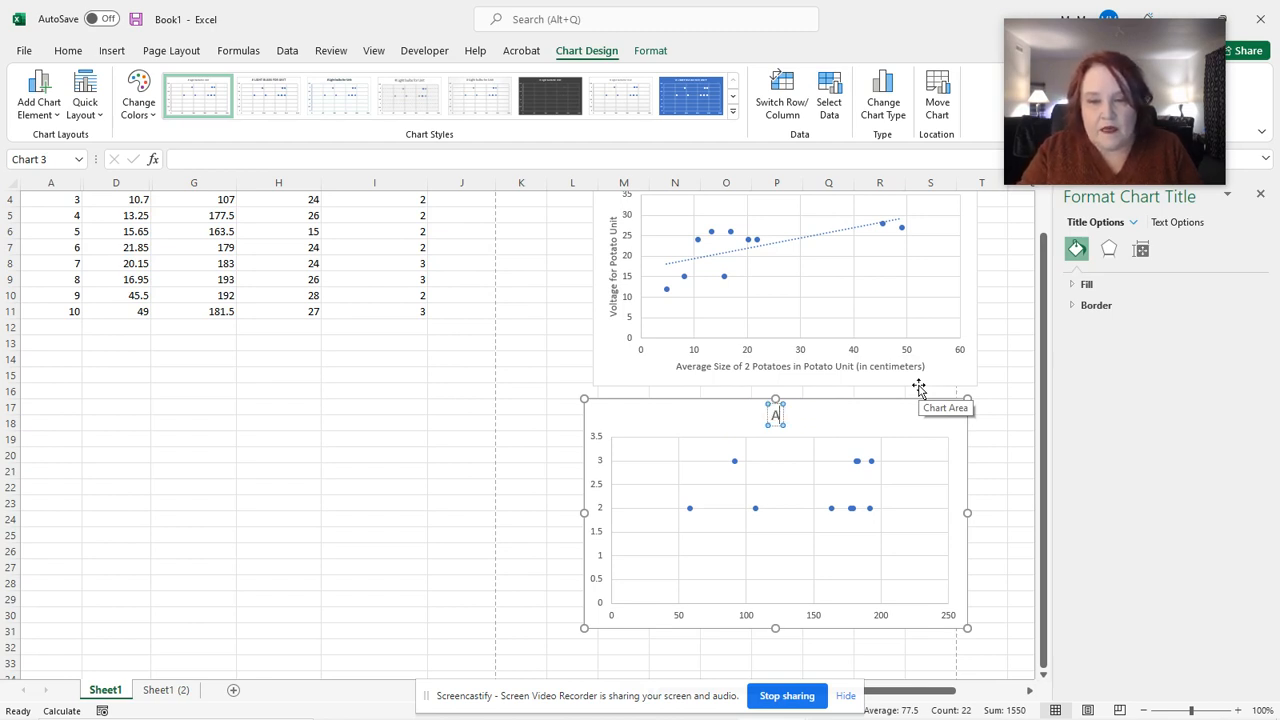
pyautogui.write('Weight')
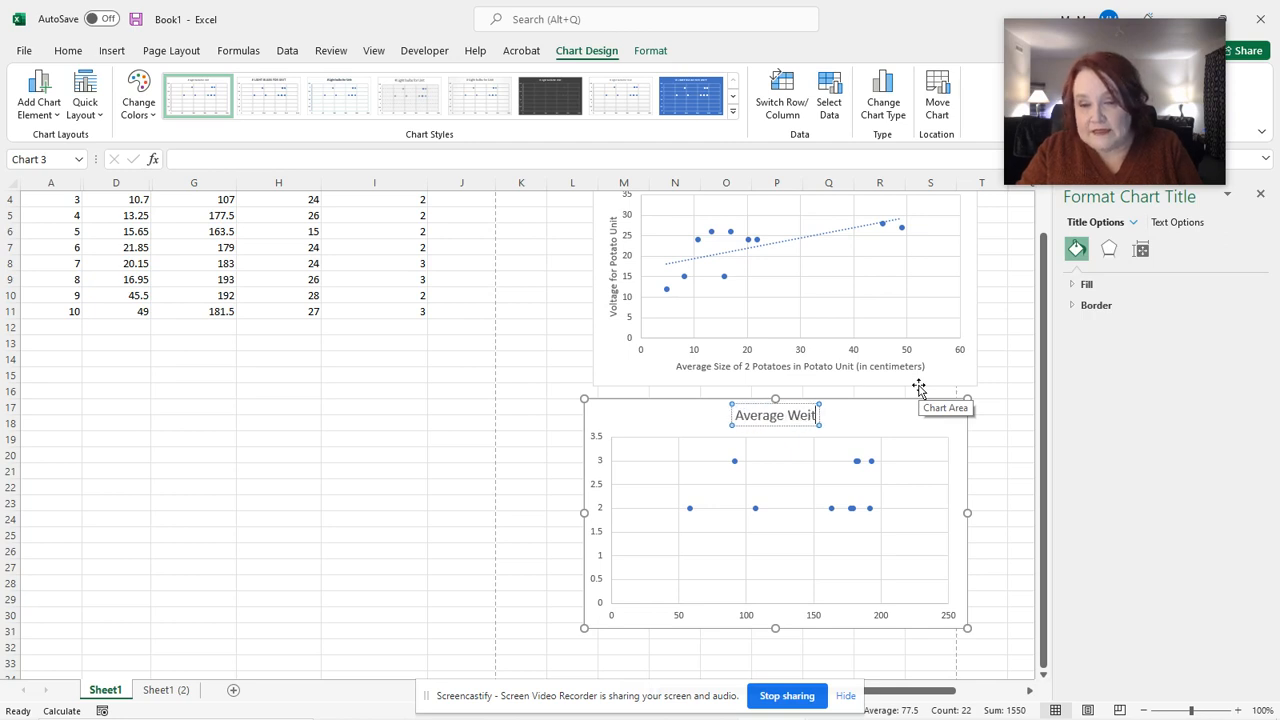
pyautogui.press('BackSpace')
pyautogui.write('ght of 2 P')
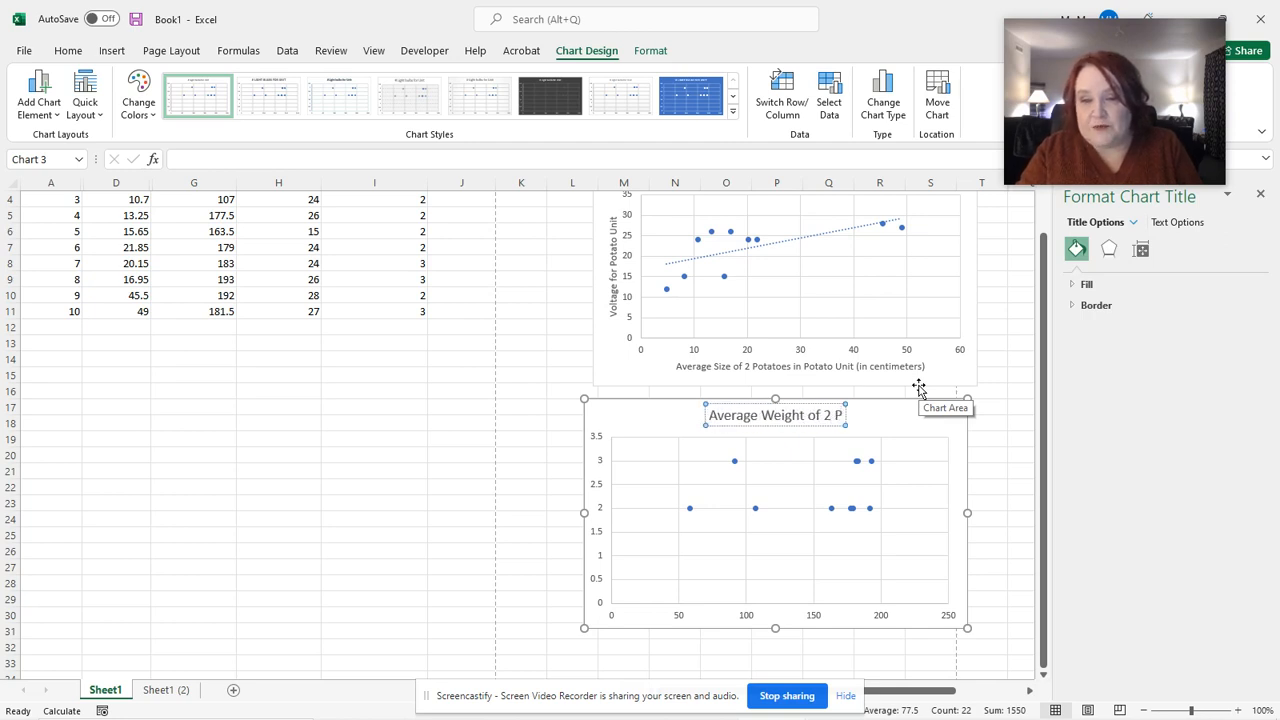
pyautogui.write('otatos')
pyautogui.write('in P')
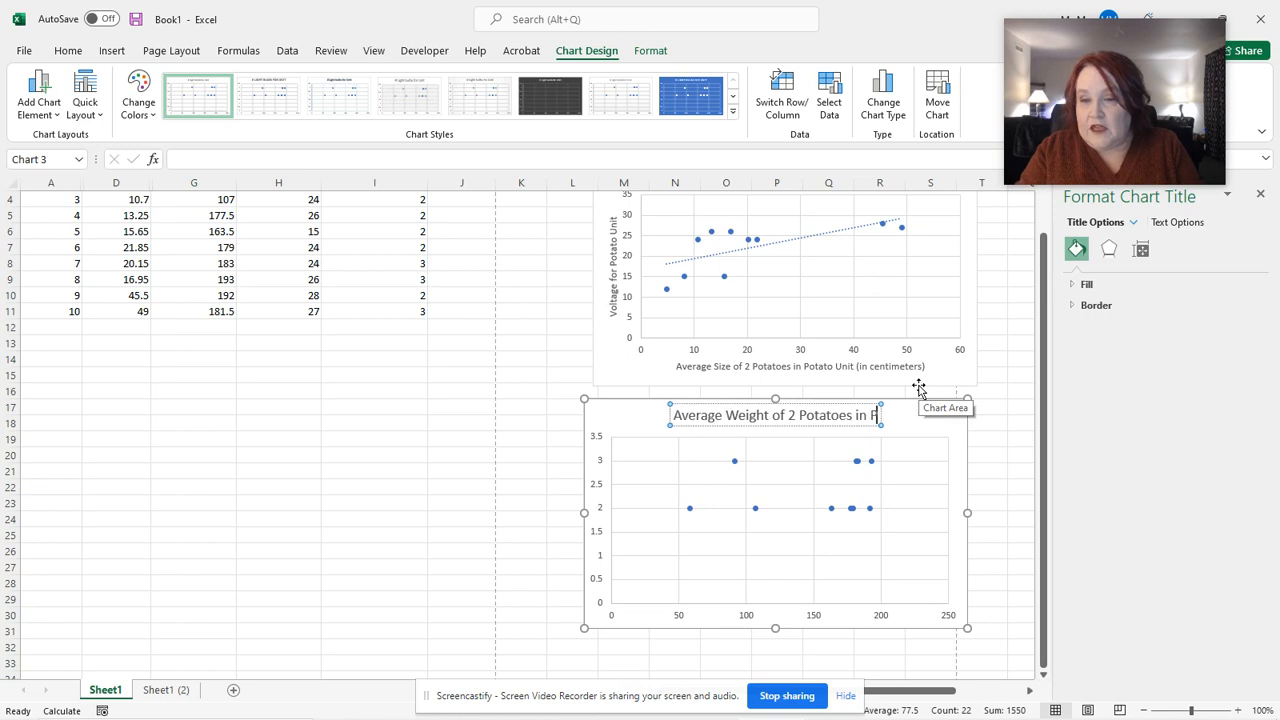
pyautogui.write('otato Unit vs.')
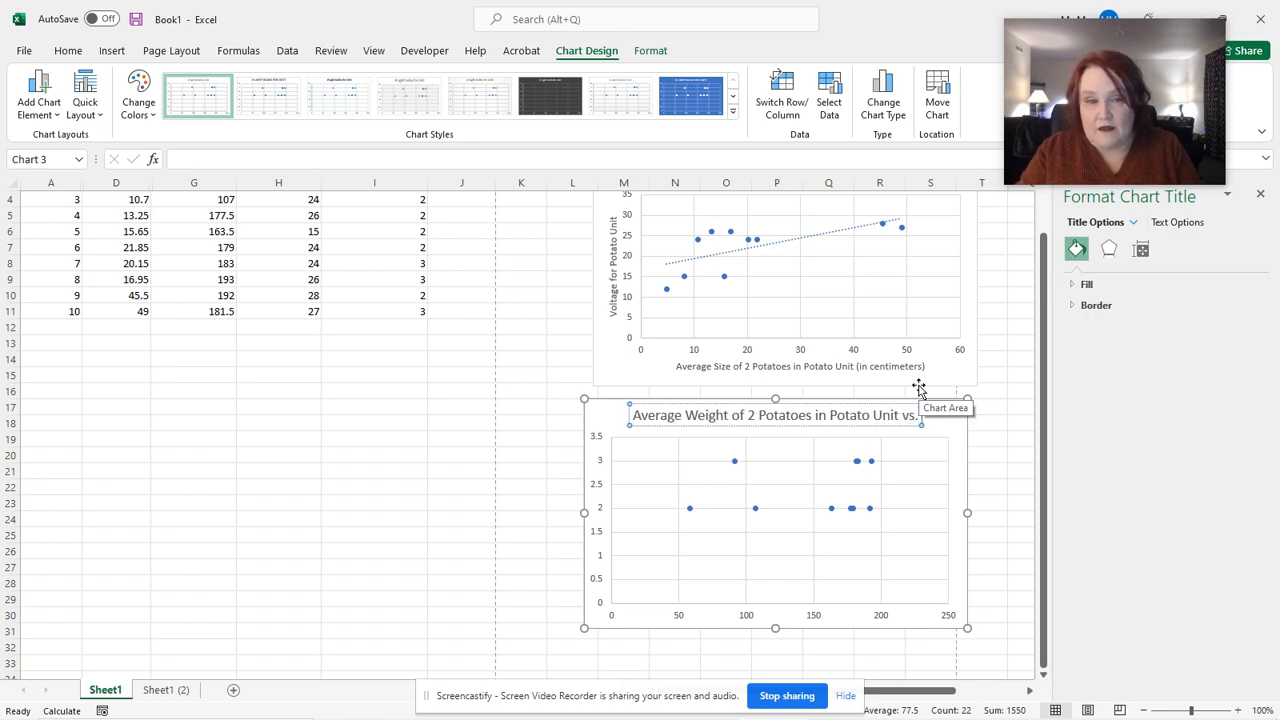
pyautogui.write(' Nu')
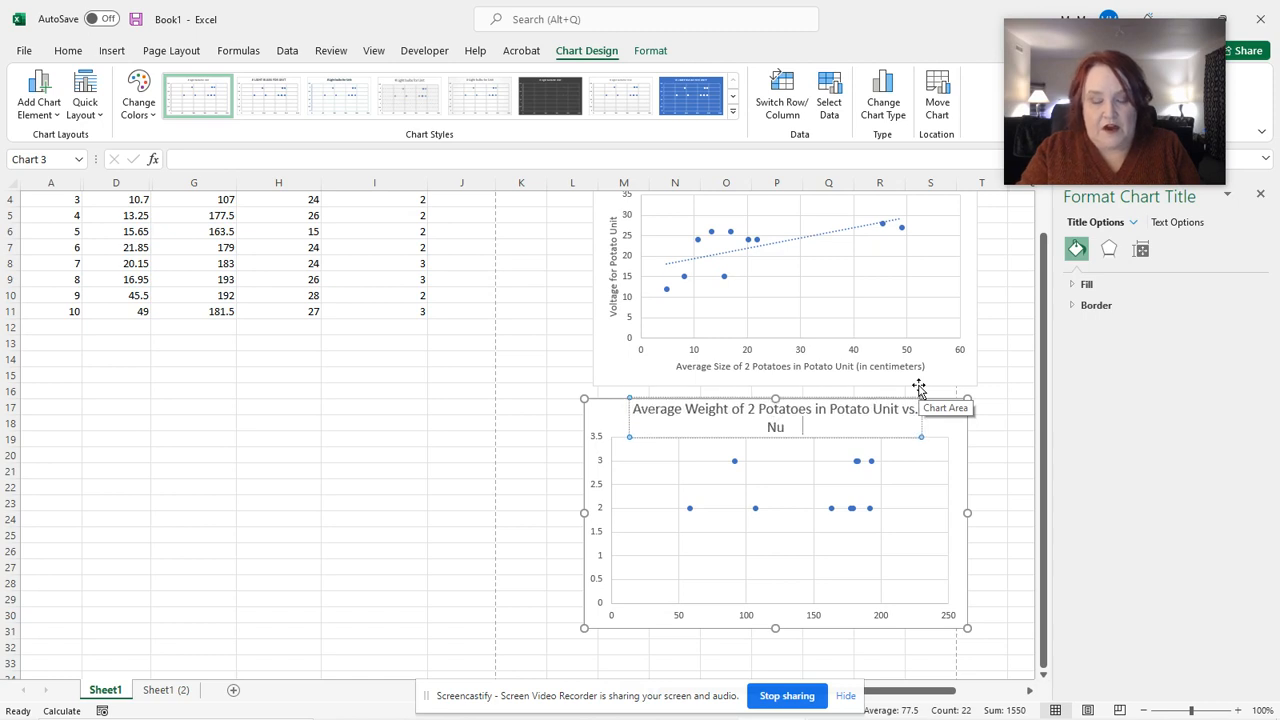
pyautogui.write('mber of Light Bulbs ')
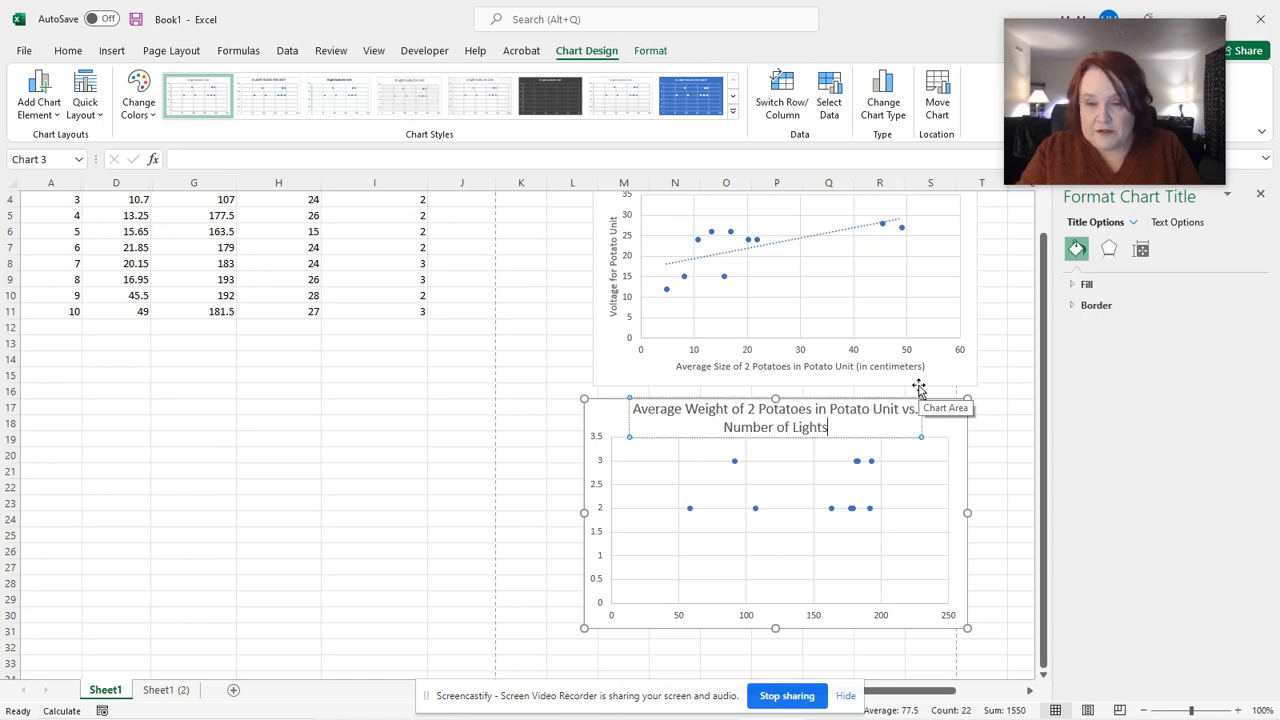
pyautogui.write('That Would')
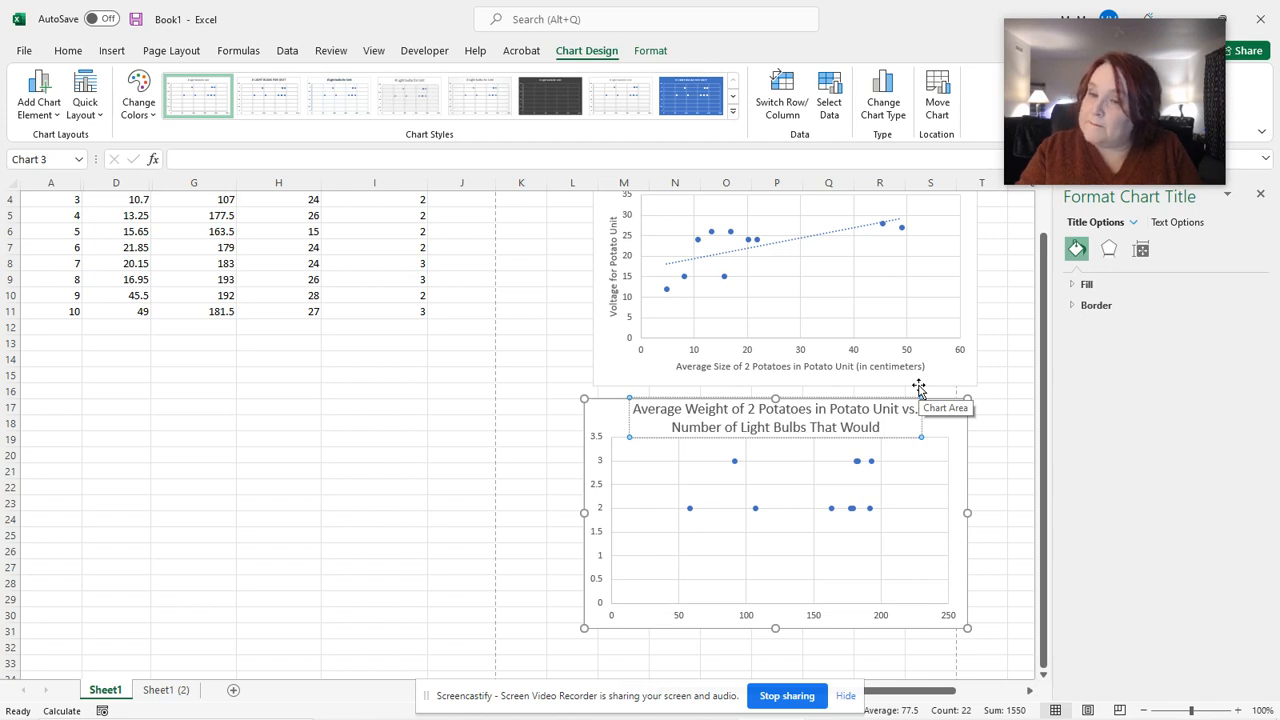
pyautogui.write(' Light Up.')
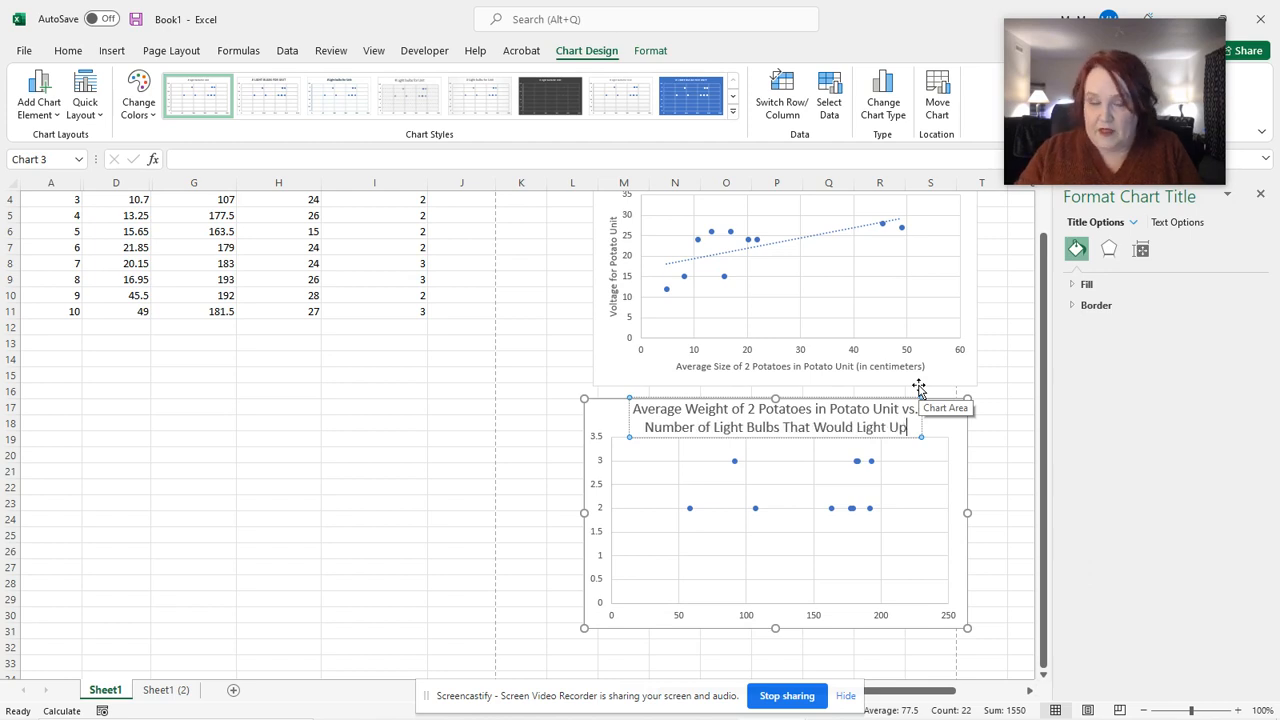
pyautogui.press('Escape')
pyautogui.click(913, 440)
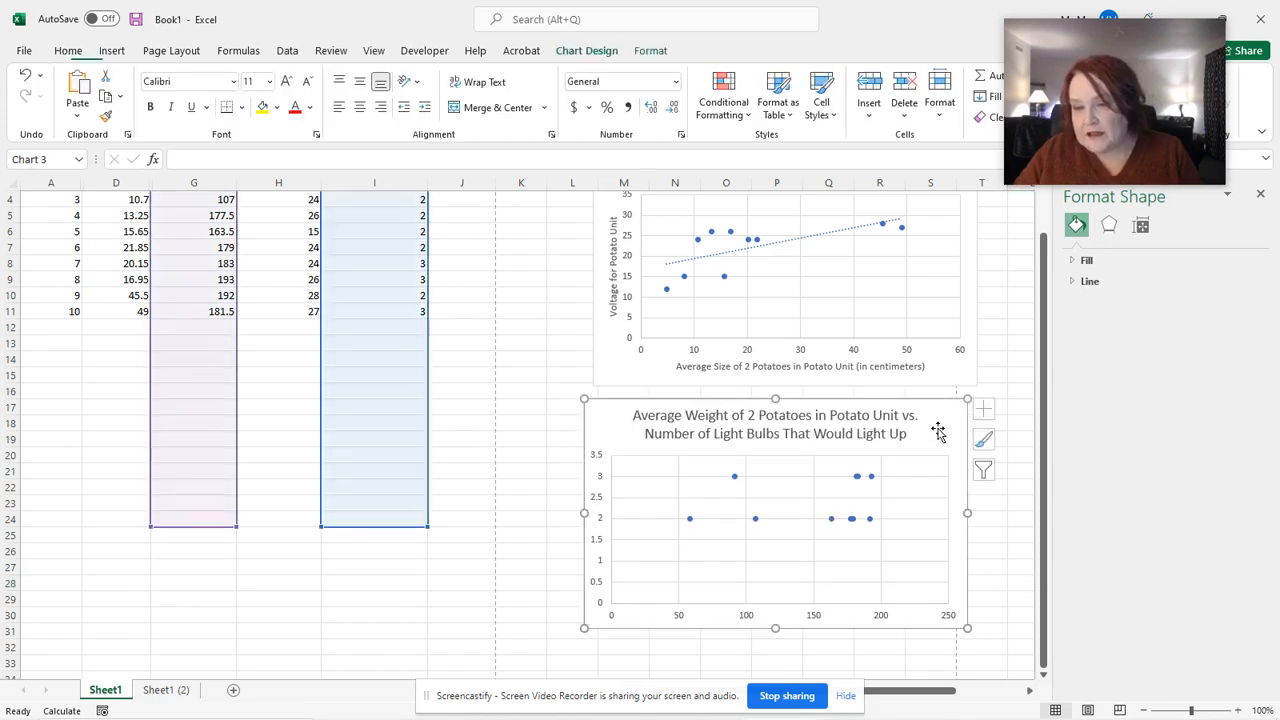
# - Add axis titles to the light bulbs chart and set the horizontal one to "Average Weight of 2 Potatoes in Potato Unit (in grams)"
pyautogui.click(990, 412)
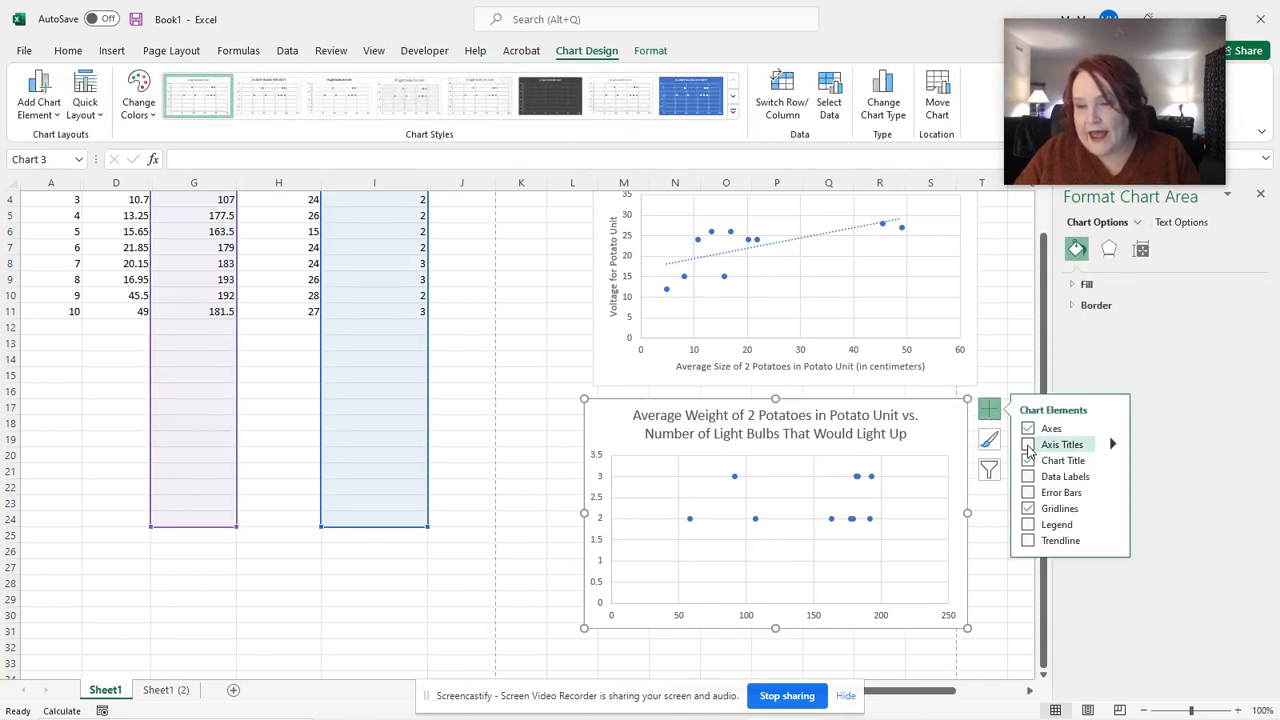
pyautogui.click(1028, 444)
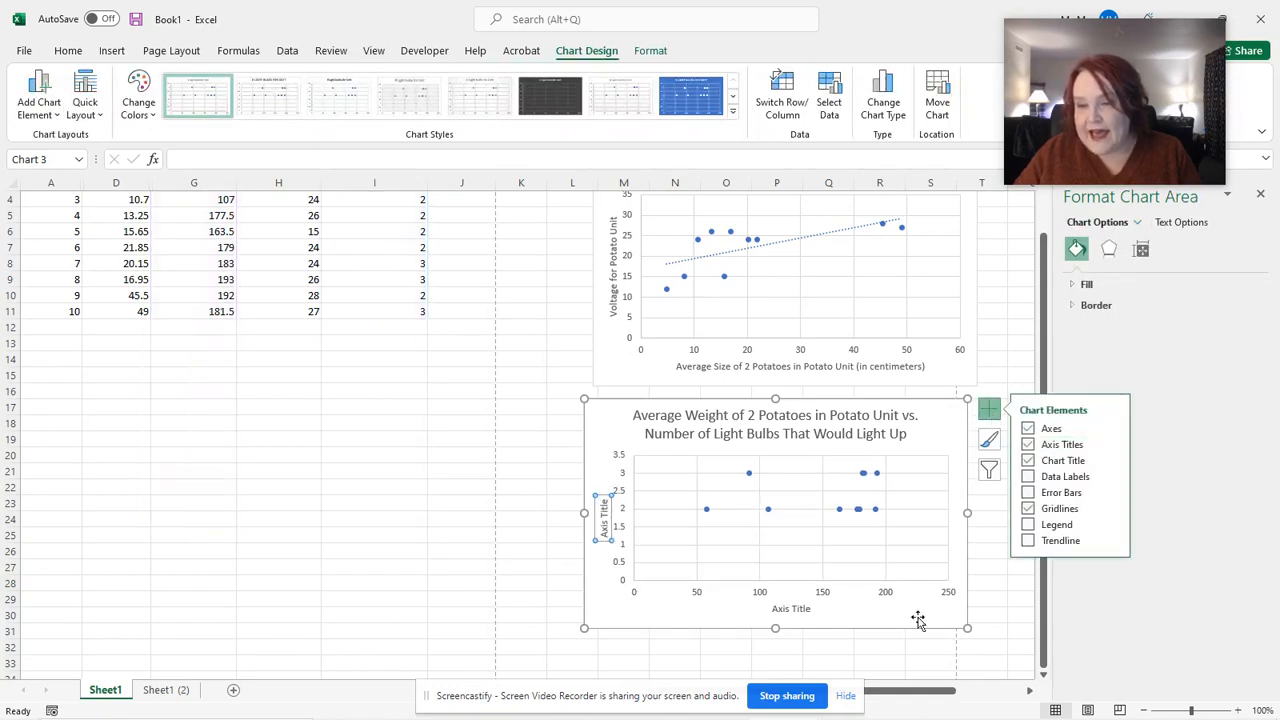
pyautogui.click(798, 612)
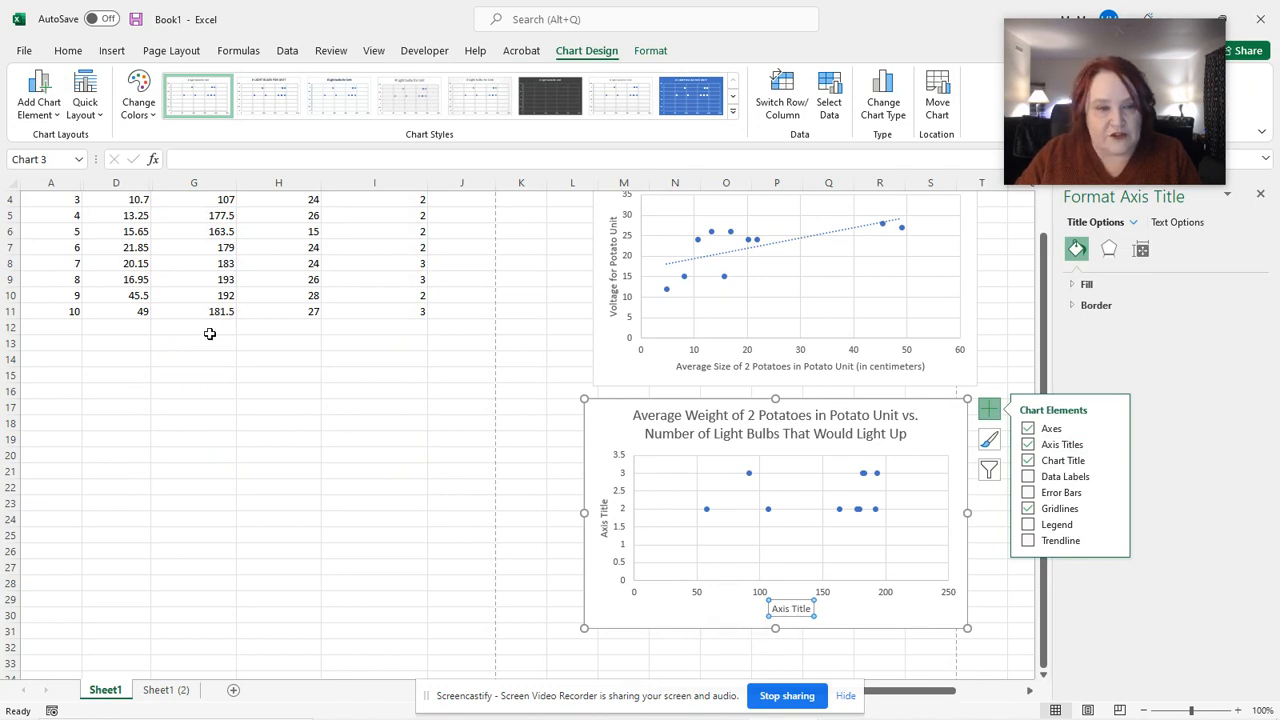
pyautogui.scroll(1, 229, 300)
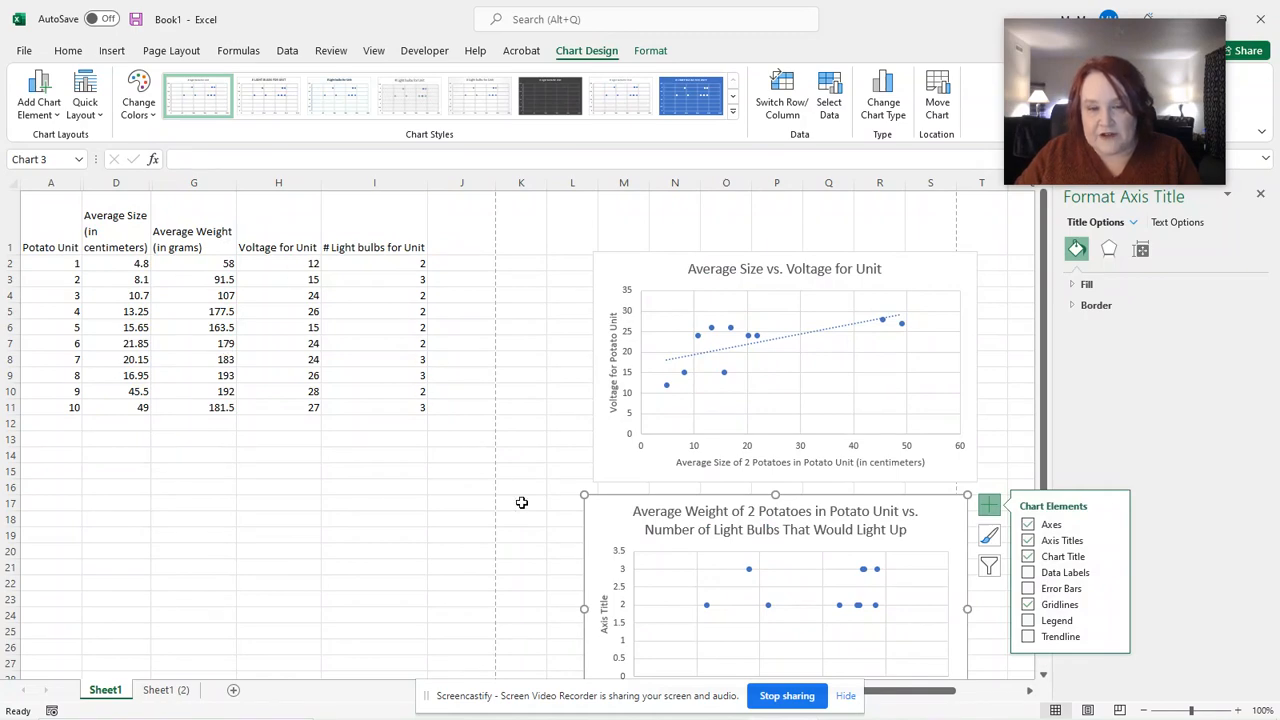
pyautogui.scroll(-3, 521, 502)
pyautogui.doubleClick(801, 560)
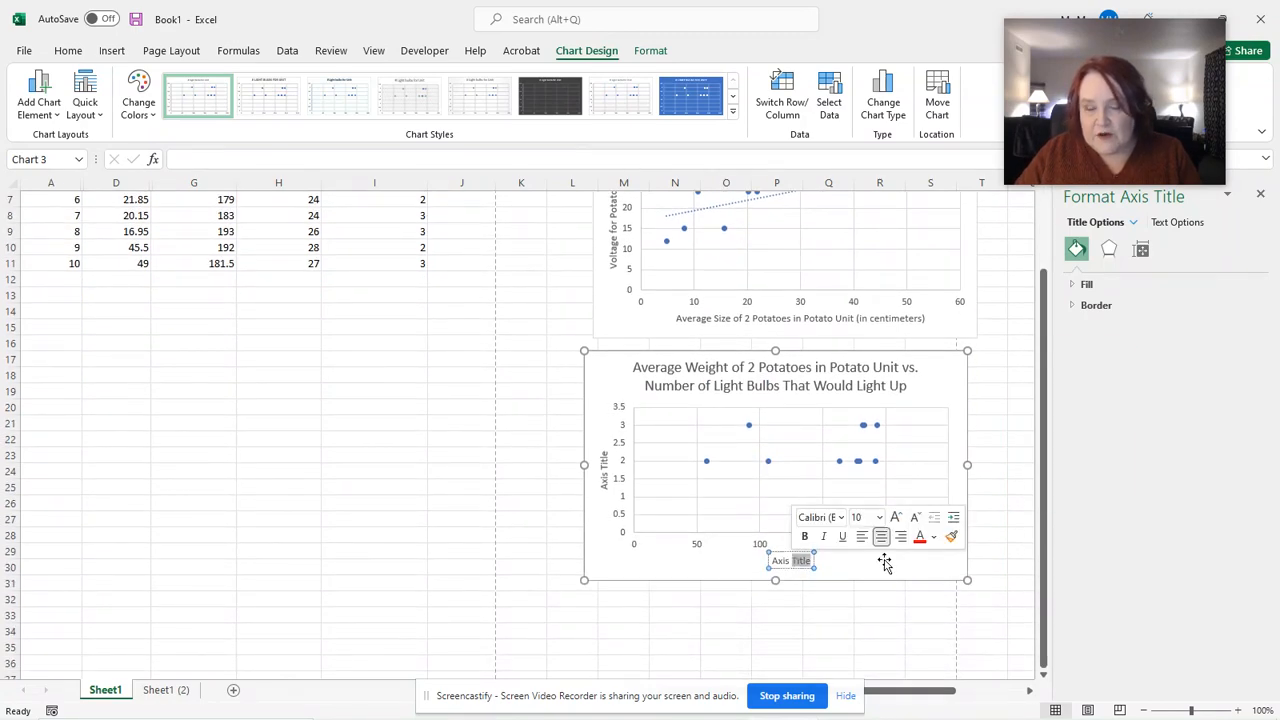
pyautogui.hotkey('ctrl', 'a')
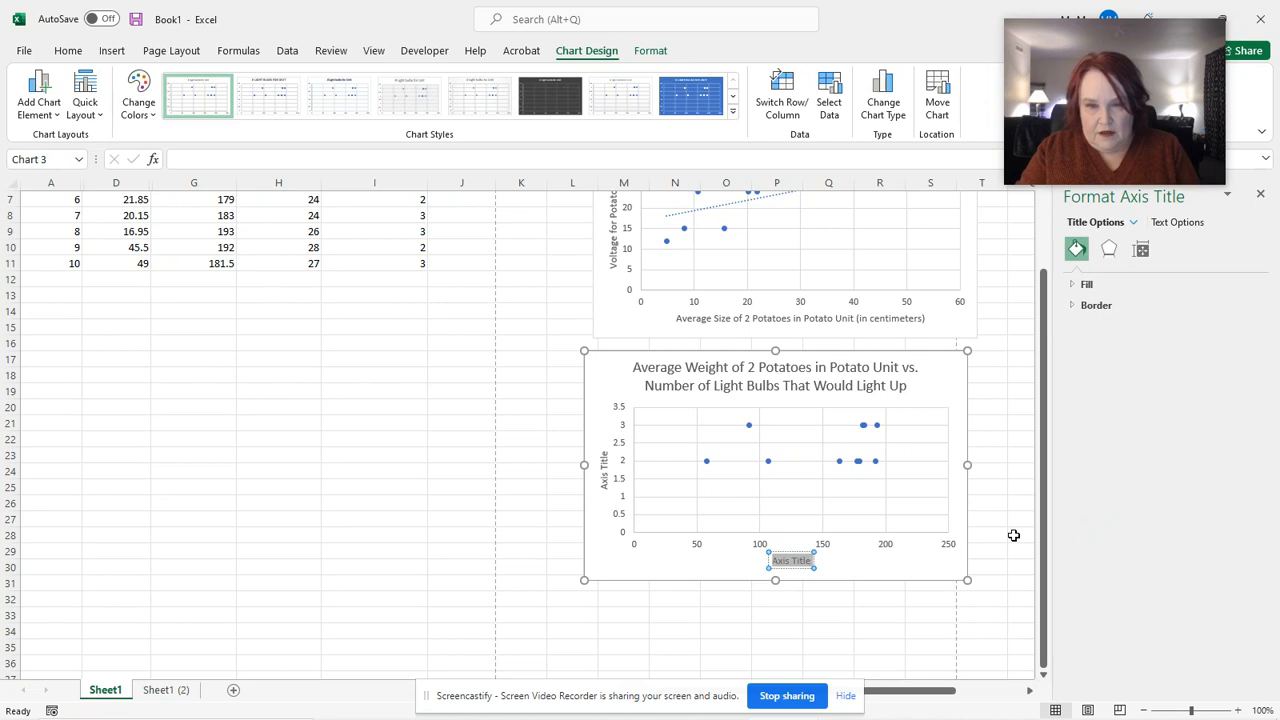
pyautogui.write('Average W')
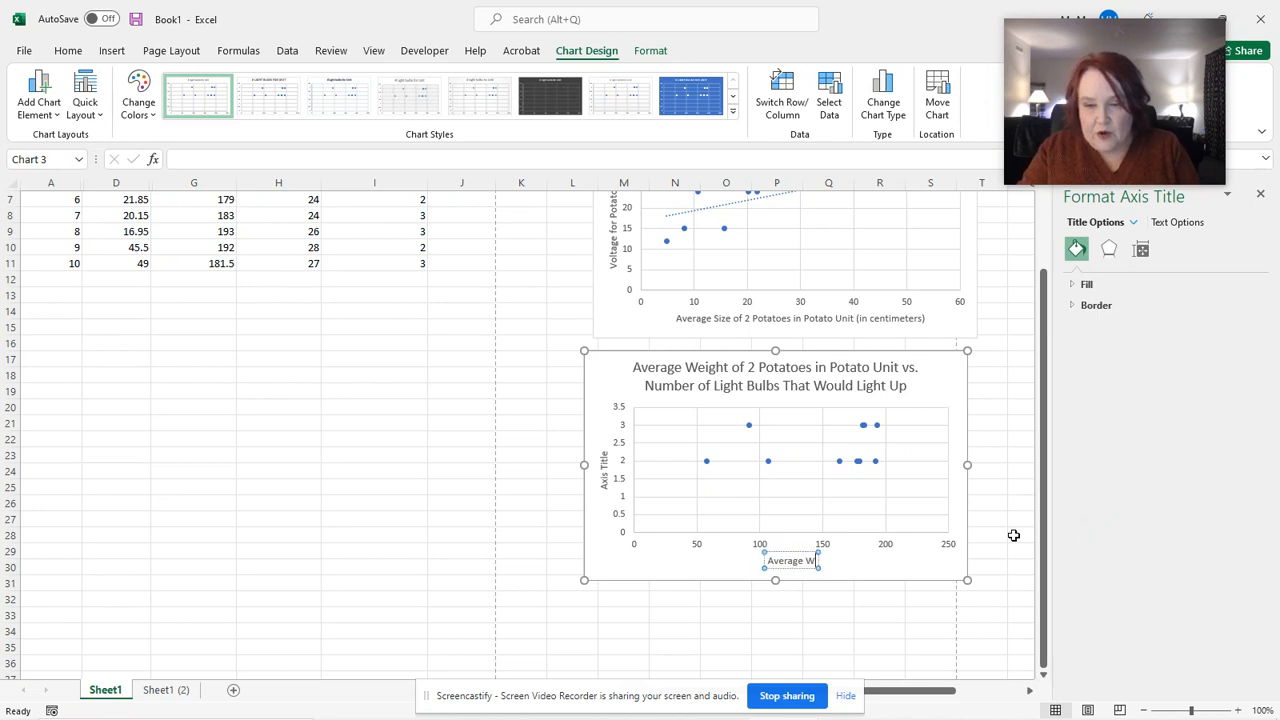
pyautogui.write('eight of 2')
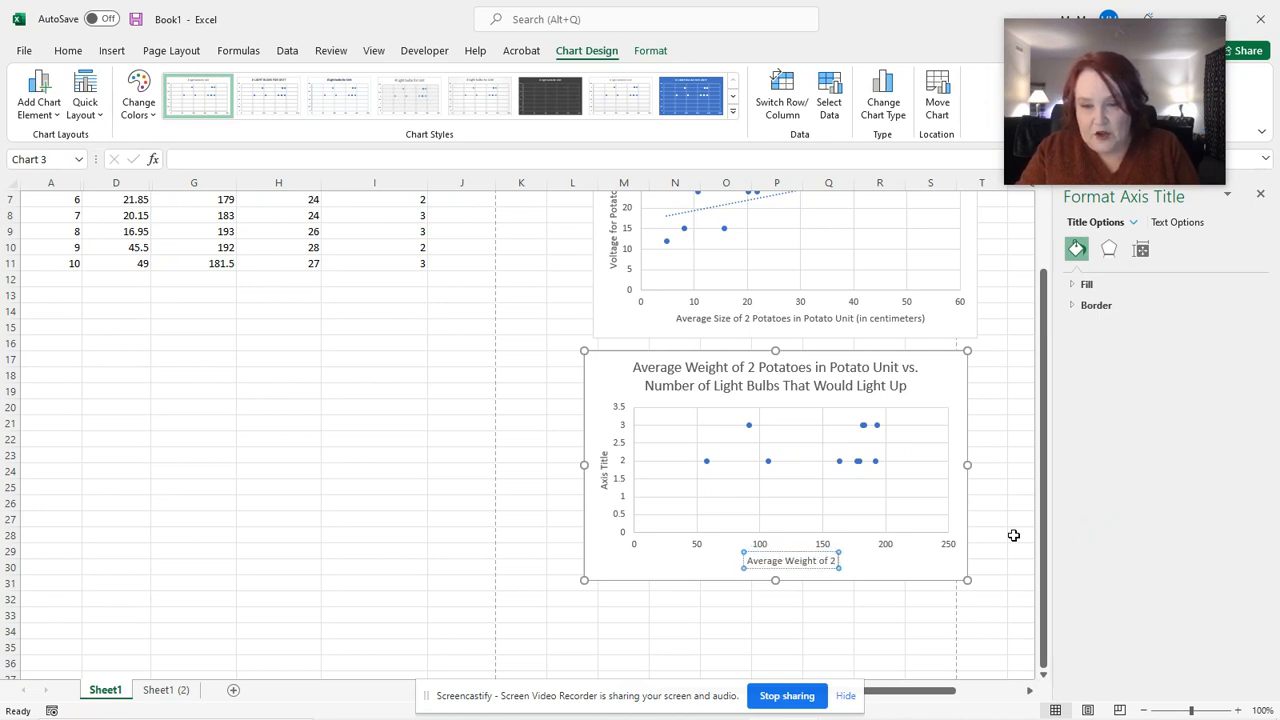
pyautogui.write(' Potatoes')
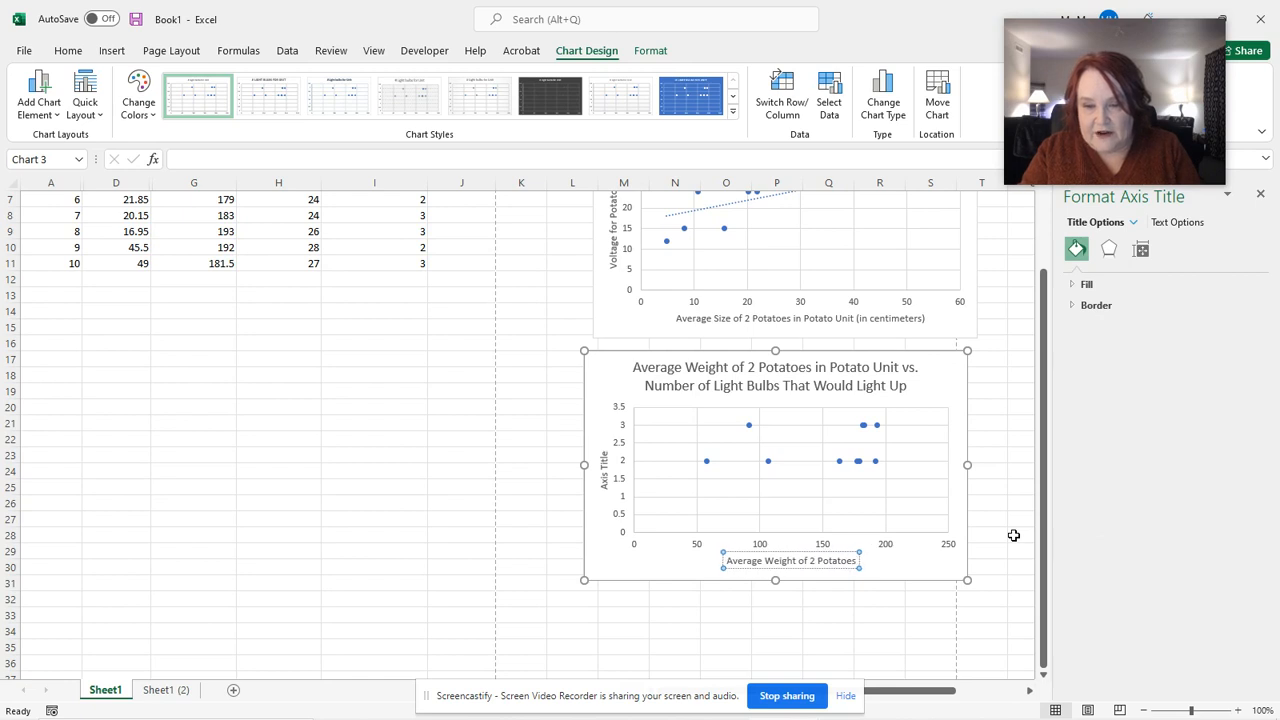
pyautogui.write(' in Potato')
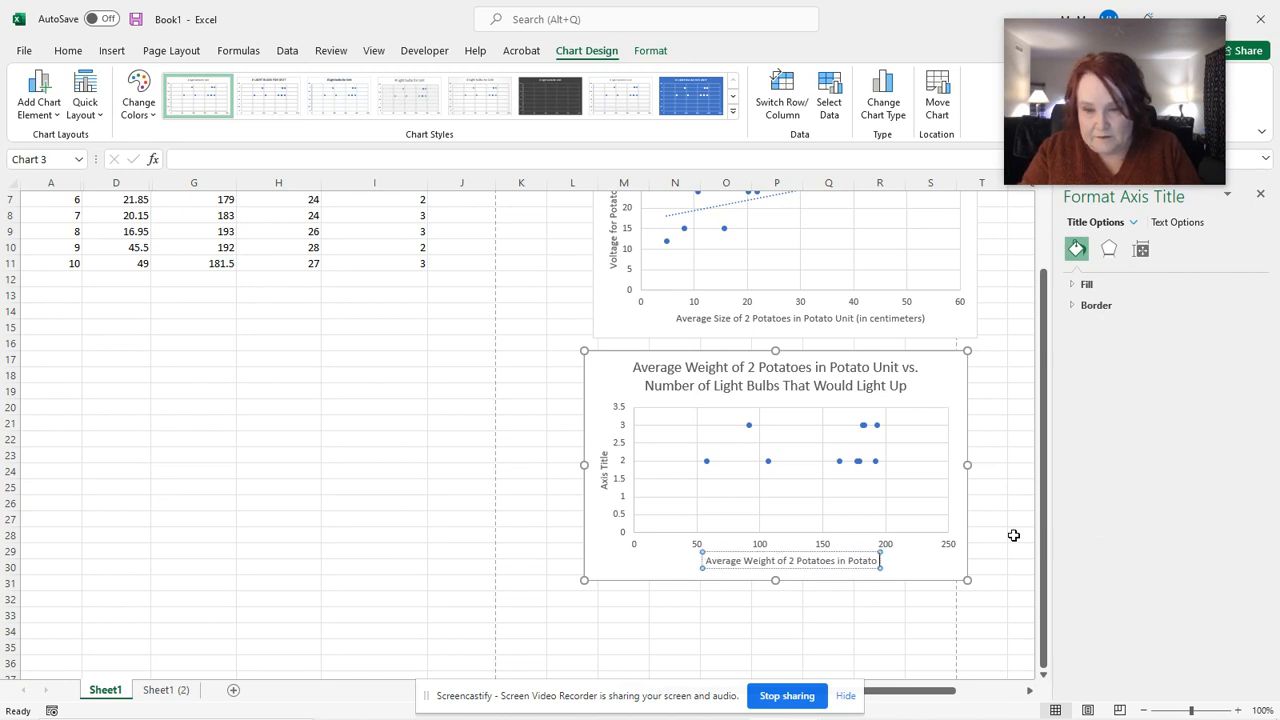
pyautogui.write(' Unit (in')
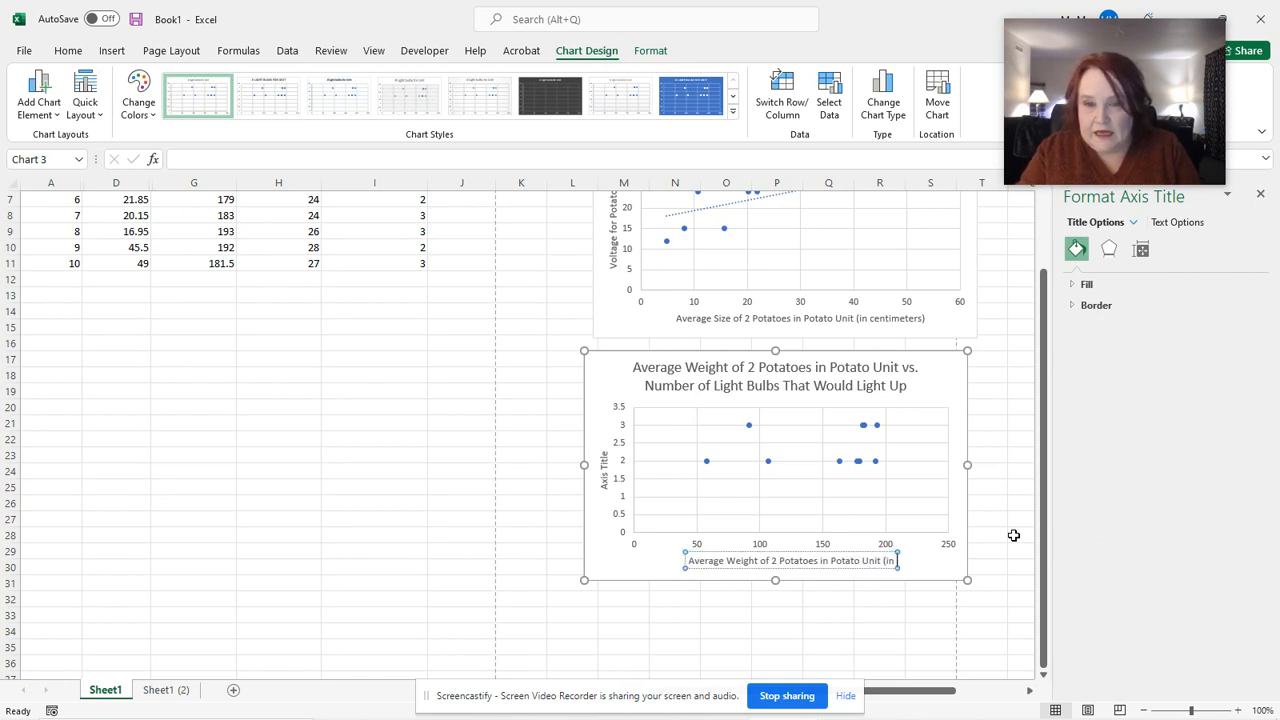
pyautogui.write(' grams)')
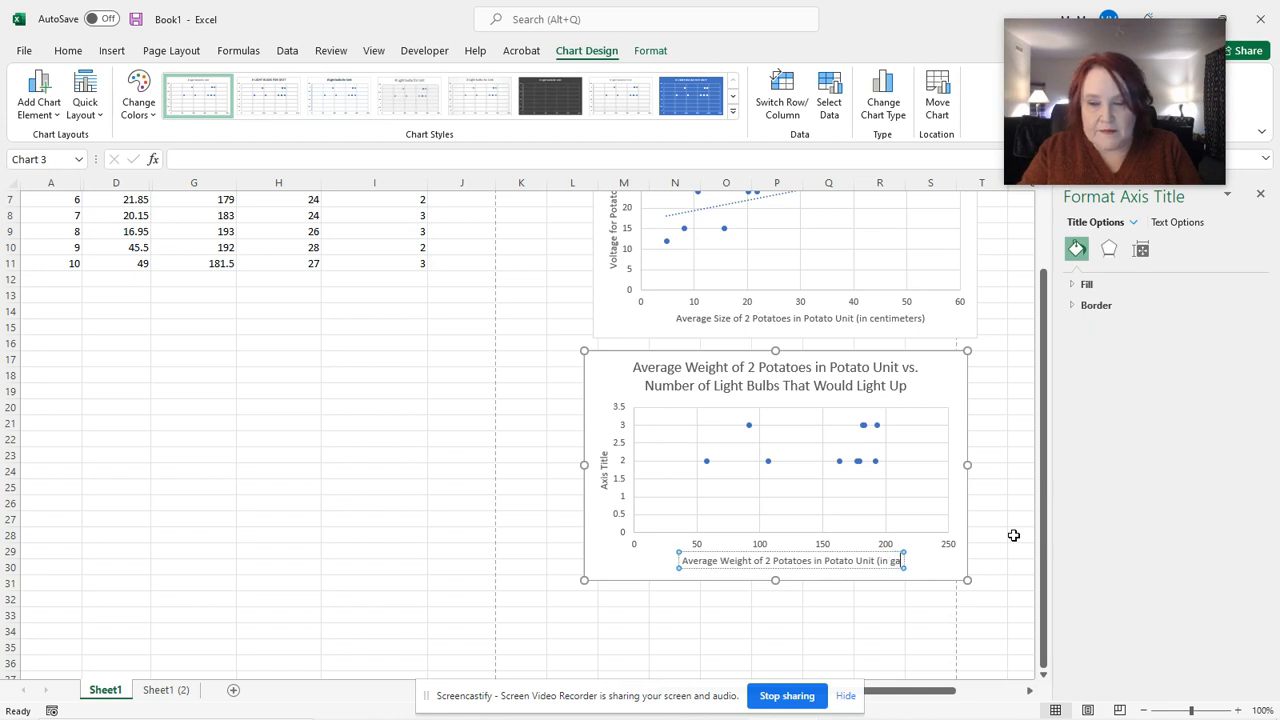
# - Change the light bulbs chart's vertical axis title to "Number of Light Bulbs that wWould Light Up"
pyautogui.click(603, 472)
pyautogui.tripleClick(604, 472)
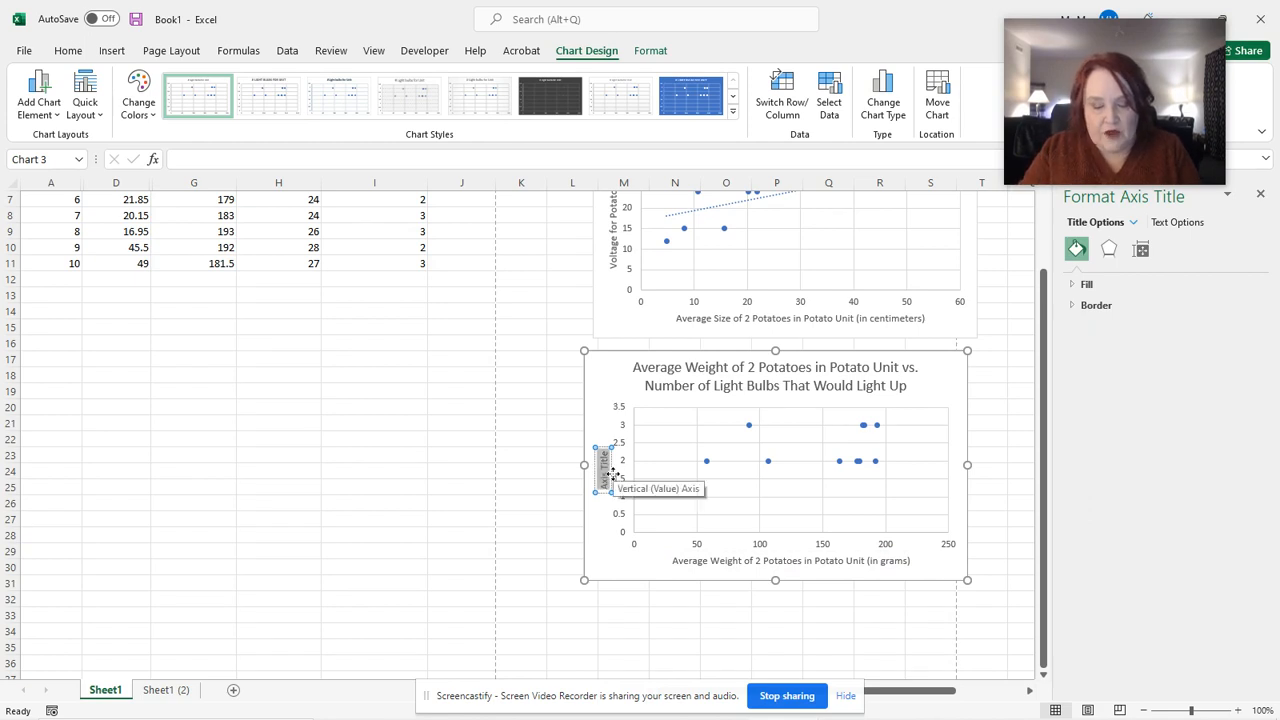
pyautogui.write('Number of Light')
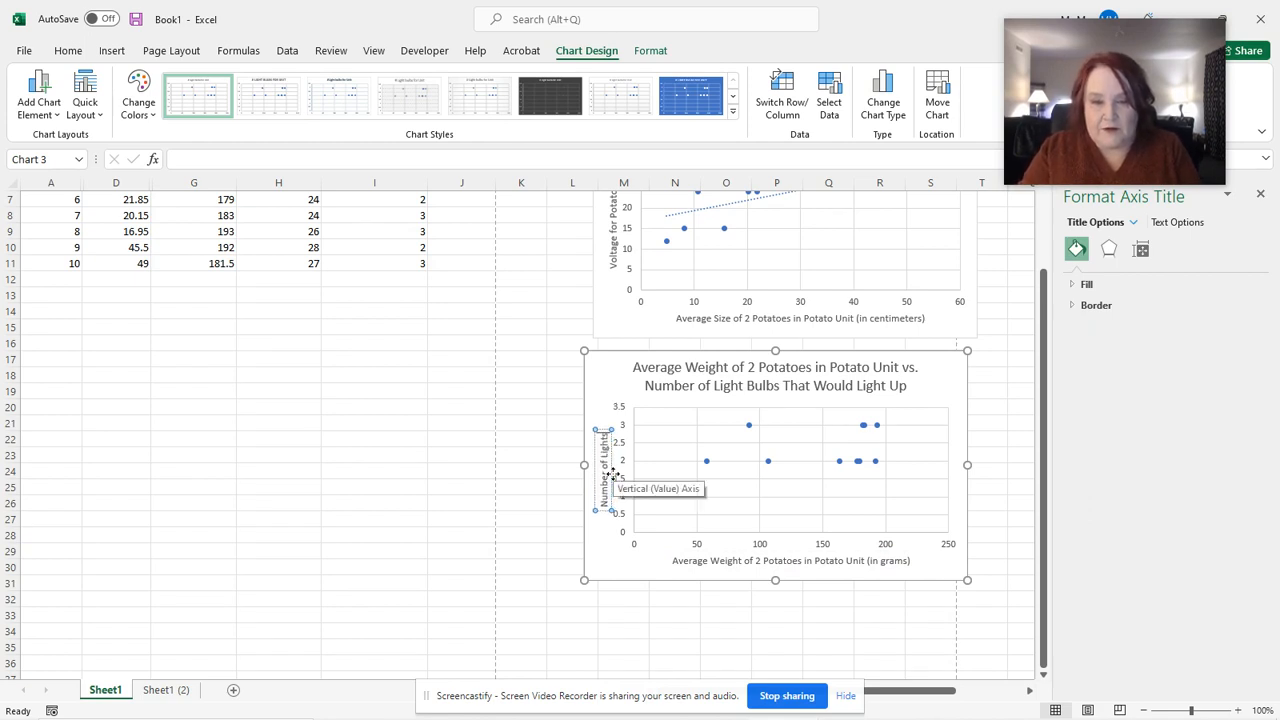
pyautogui.write(' Bulbs')
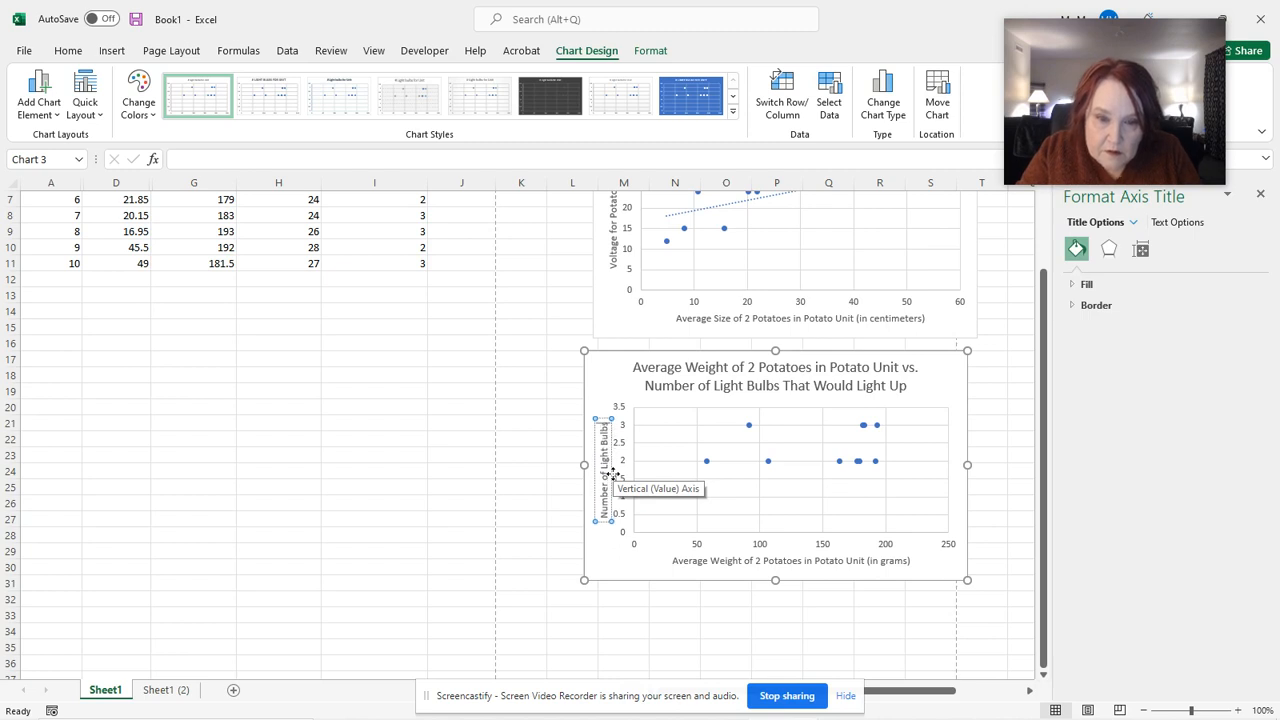
pyautogui.write(' that wWould')
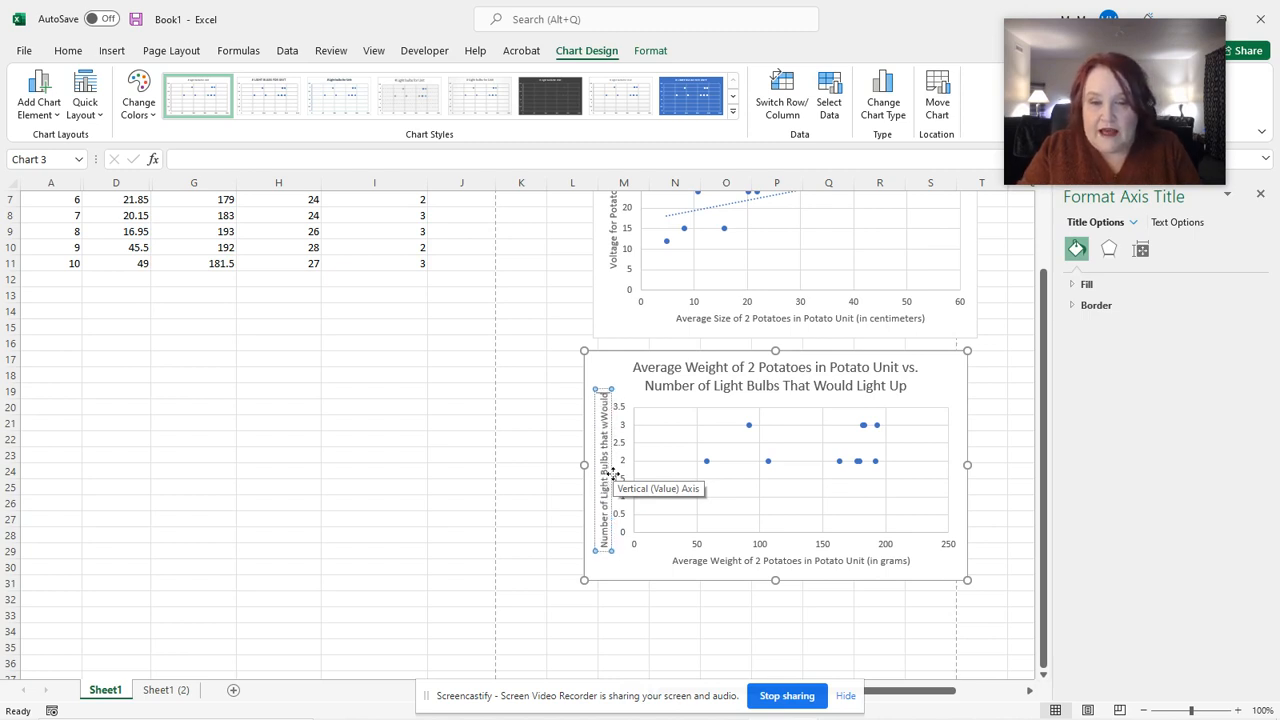
pyautogui.write(' Light Up')
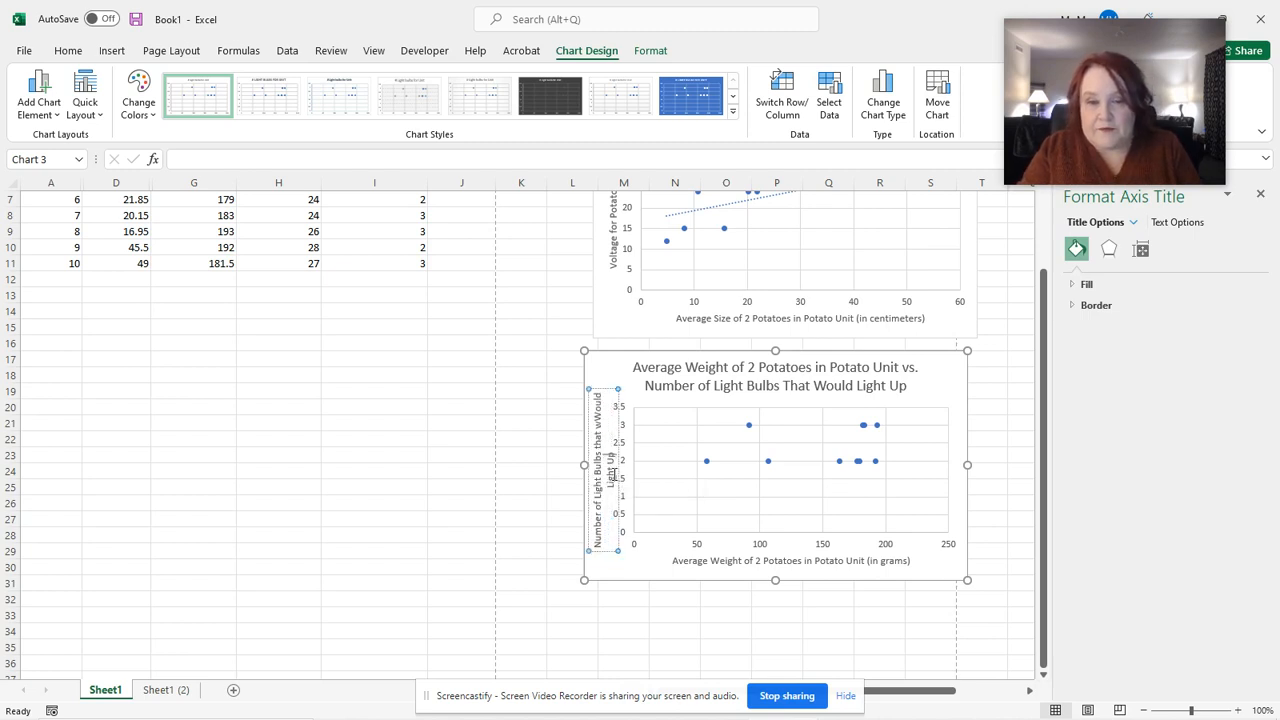
pyautogui.click(978, 425)
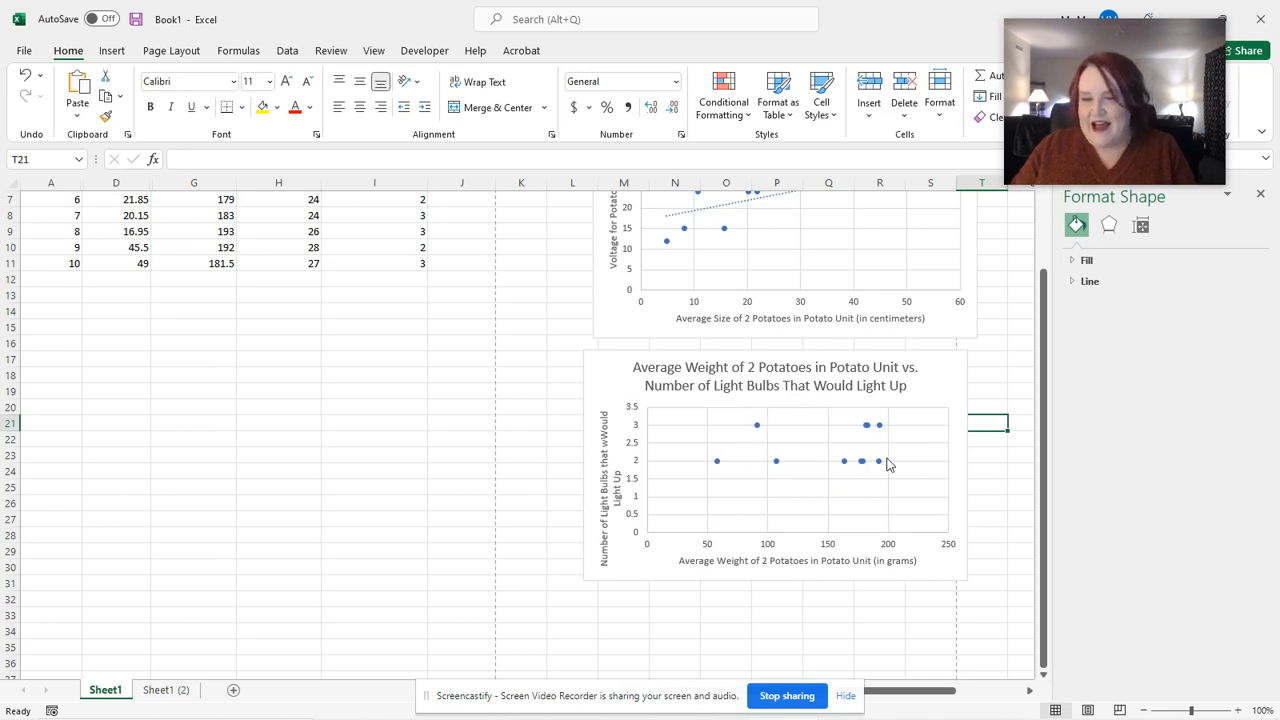
# - Add a trendline to the scatter chart of average potato weight versus number of light bulbs
pyautogui.click(934, 410)
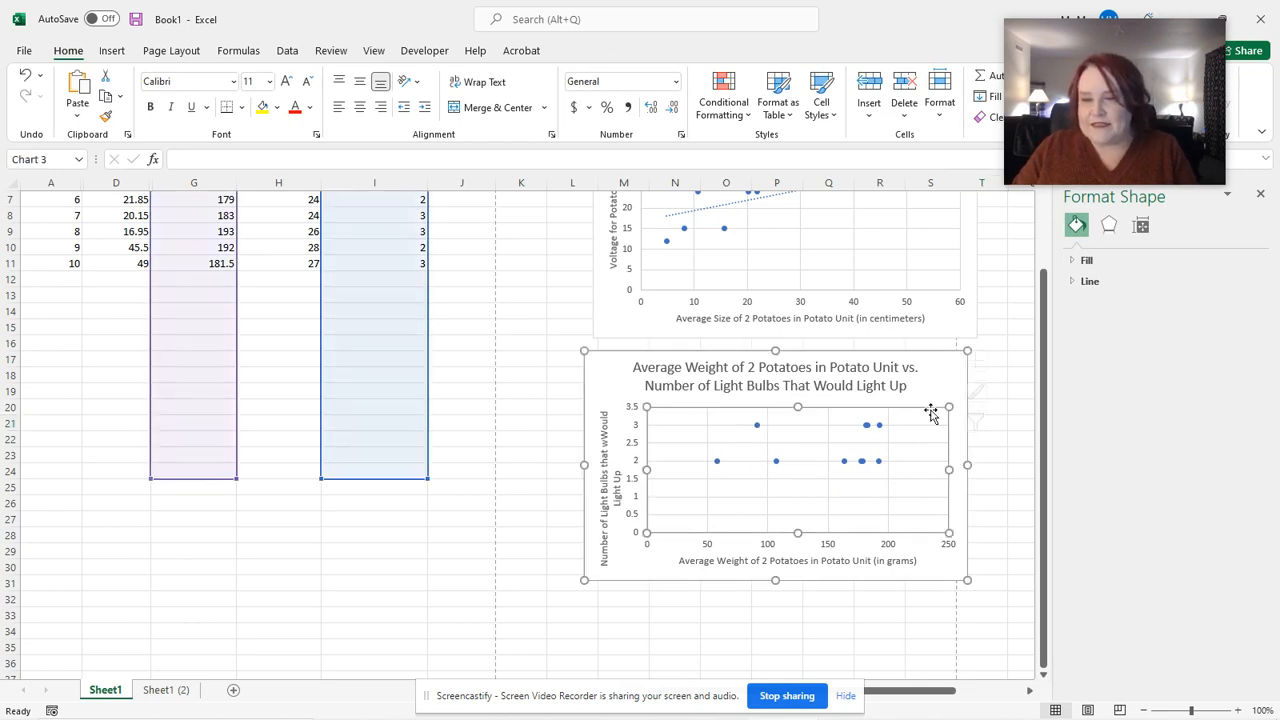
pyautogui.click(986, 364)
pyautogui.click(1028, 492)
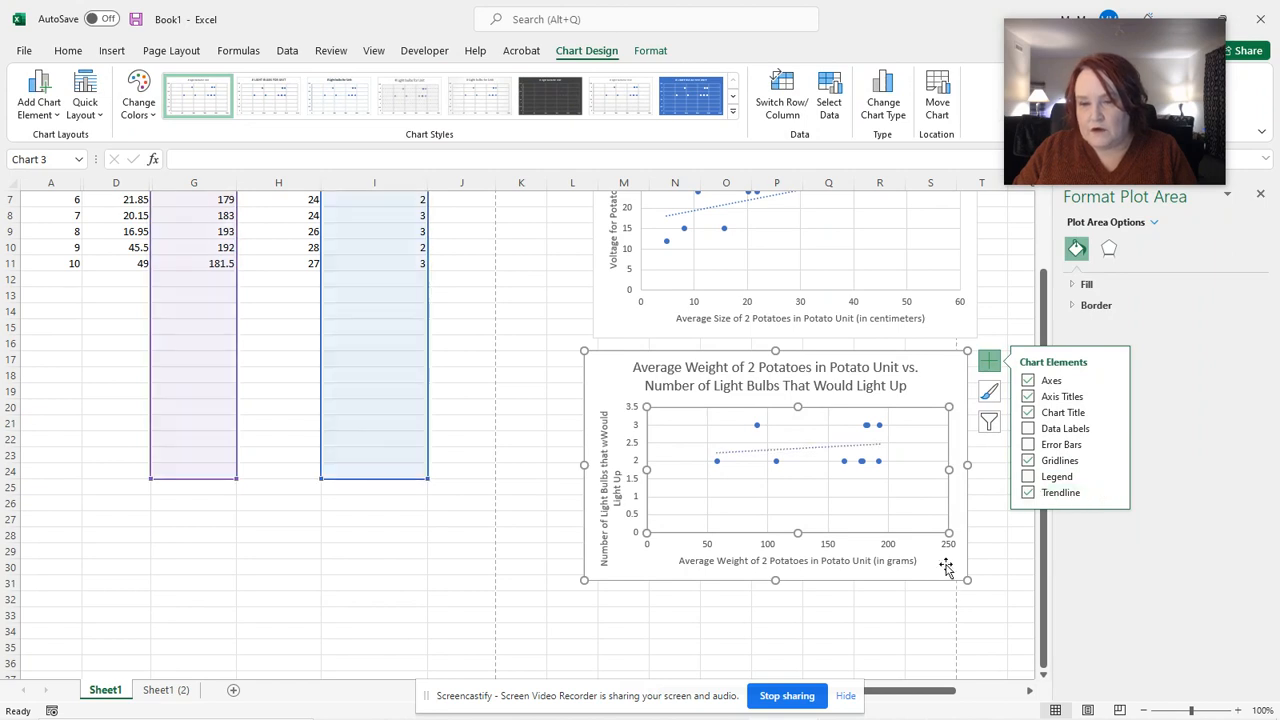
pyautogui.click(888, 514)
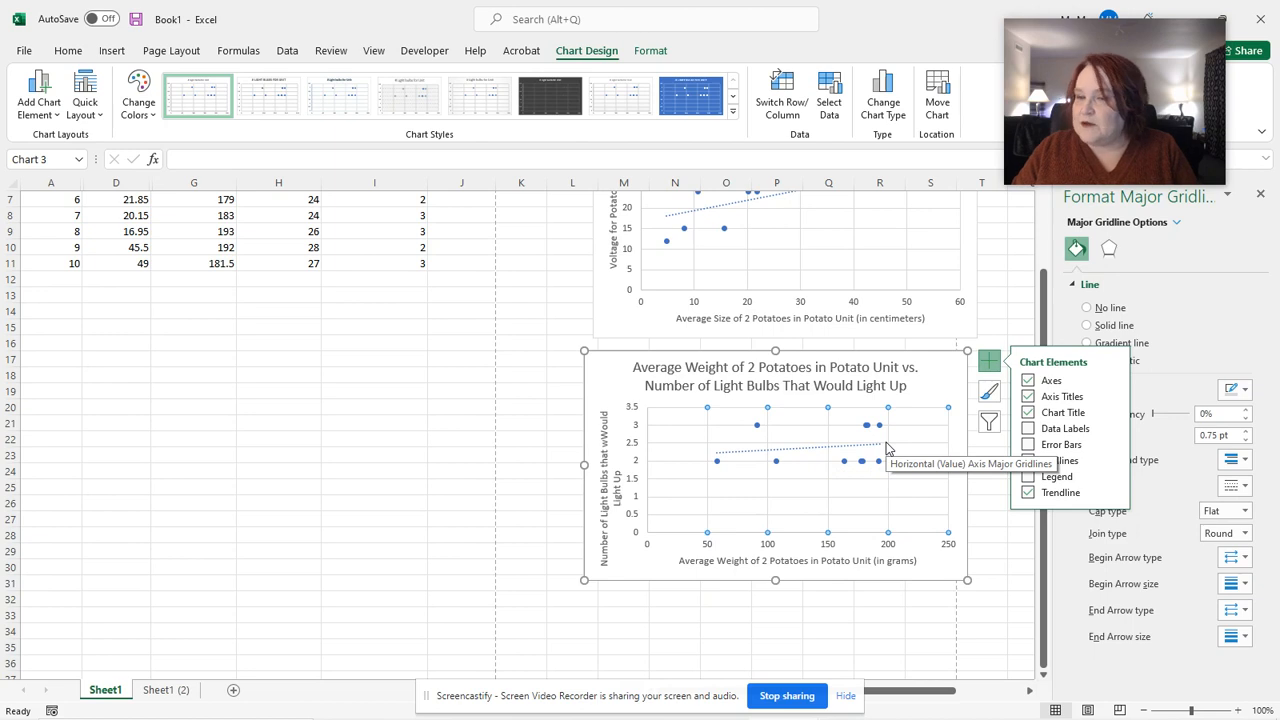
pyautogui.click(933, 385)
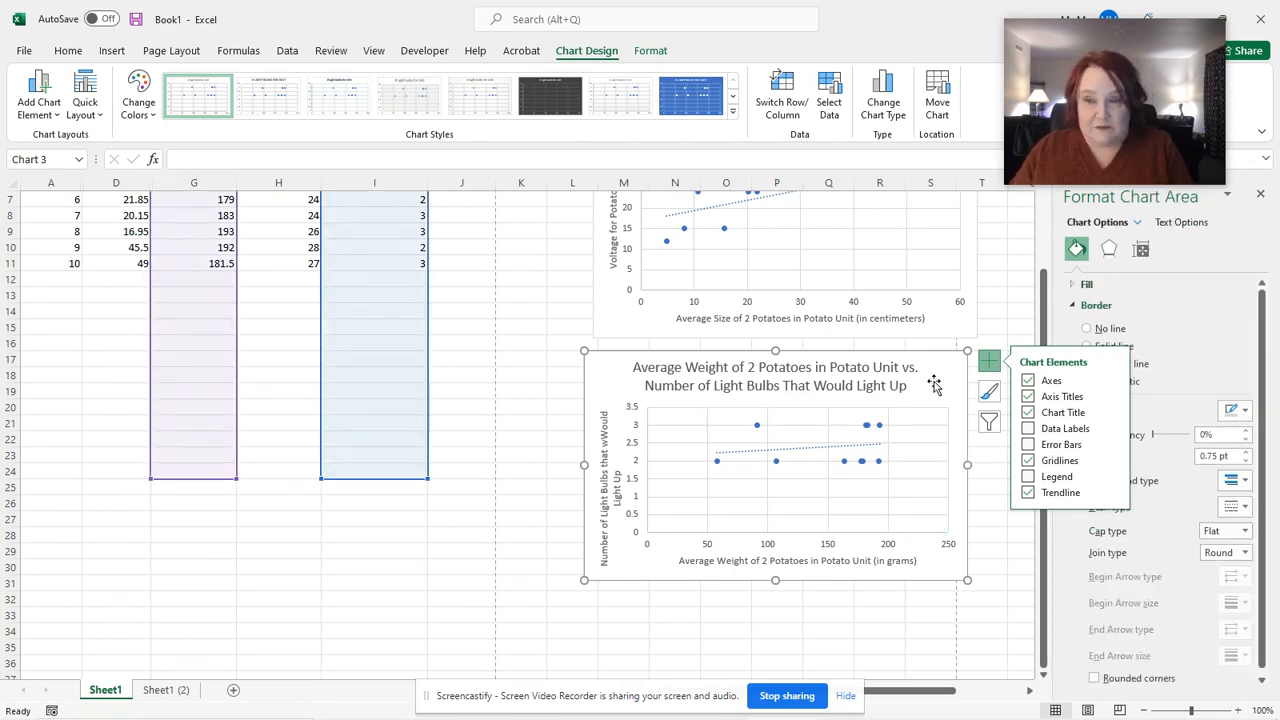
pyautogui.click(502, 505)
pyautogui.scroll(2, 286, 489)
pyautogui.scroll(-7, 290, 489)
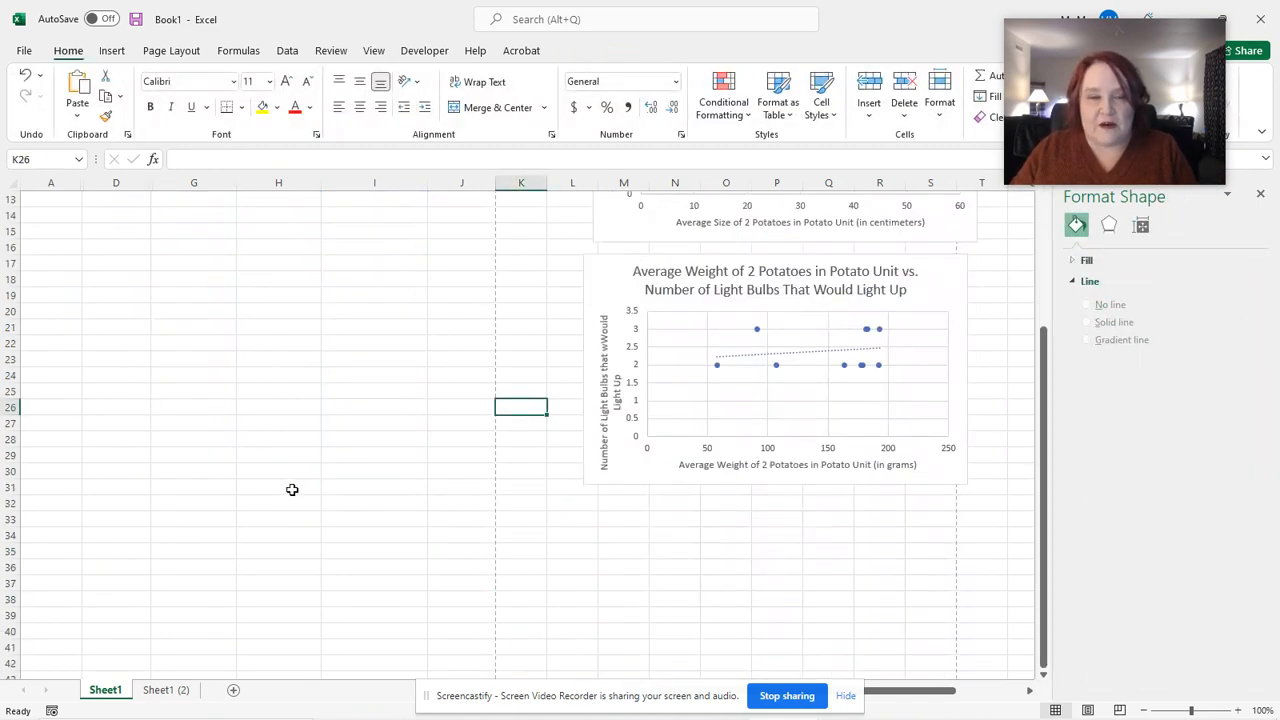
# - On the Sheet1 (2) sheet, delete rows 1 to 10 holding the potato unit data above the dated trials table
pyautogui.click(166, 690)
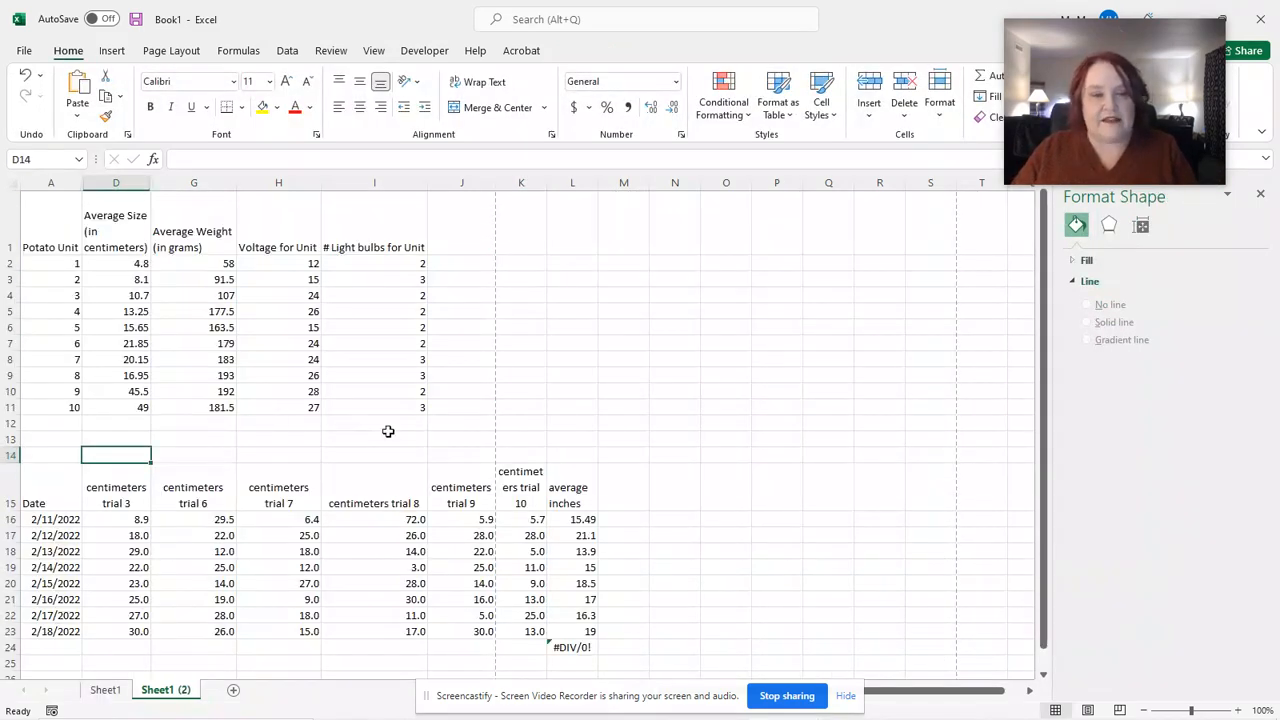
pyautogui.moveTo(14, 206); pyautogui.dragTo(8, 392)
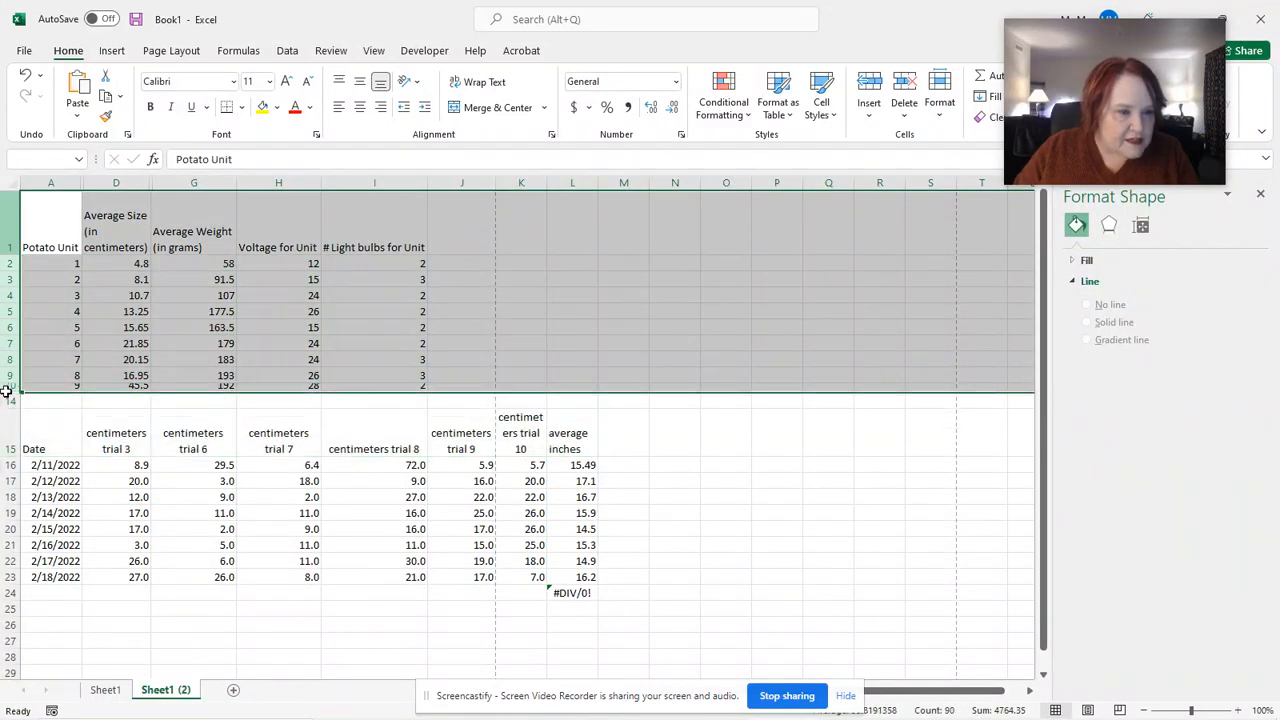
pyautogui.rightClick(12, 298)
pyautogui.click(50, 452)
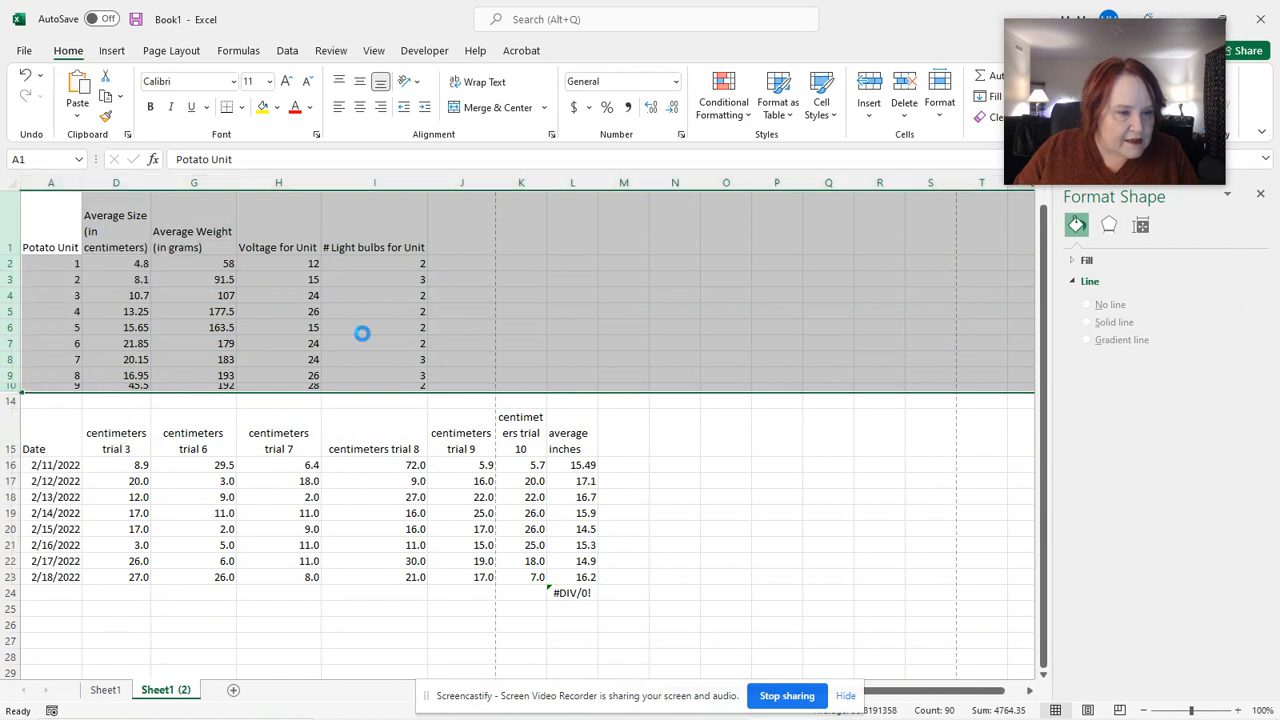
pyautogui.click(641, 409)
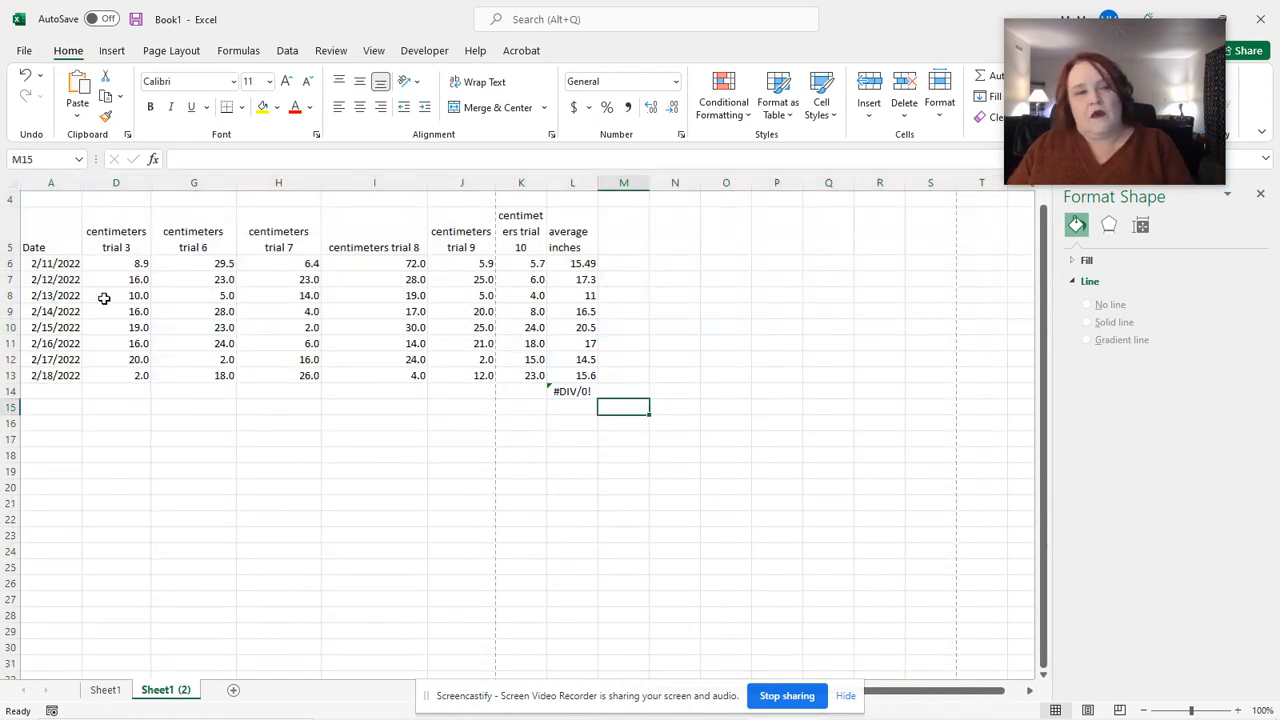
# - Unhide the hidden trial columns between columns A and L on the Sheet1 (2) sheet
pyautogui.click(160, 422)
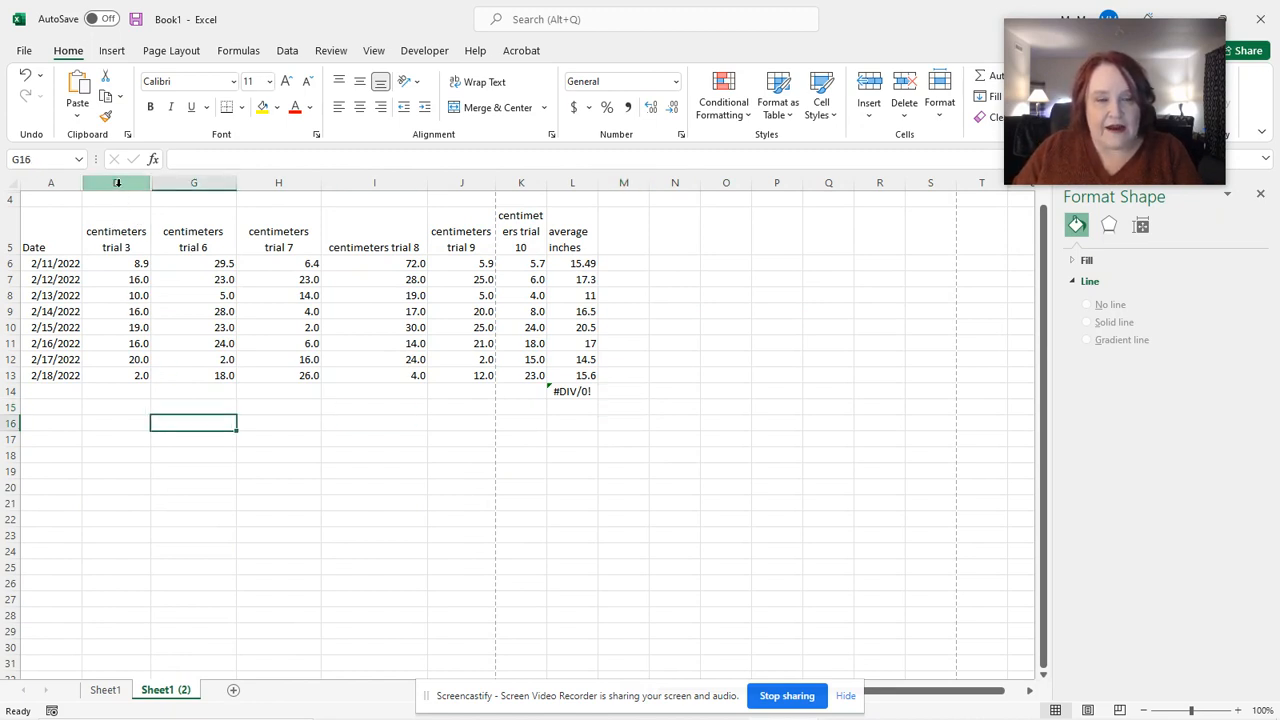
pyautogui.moveTo(116, 182); pyautogui.dragTo(510, 190)
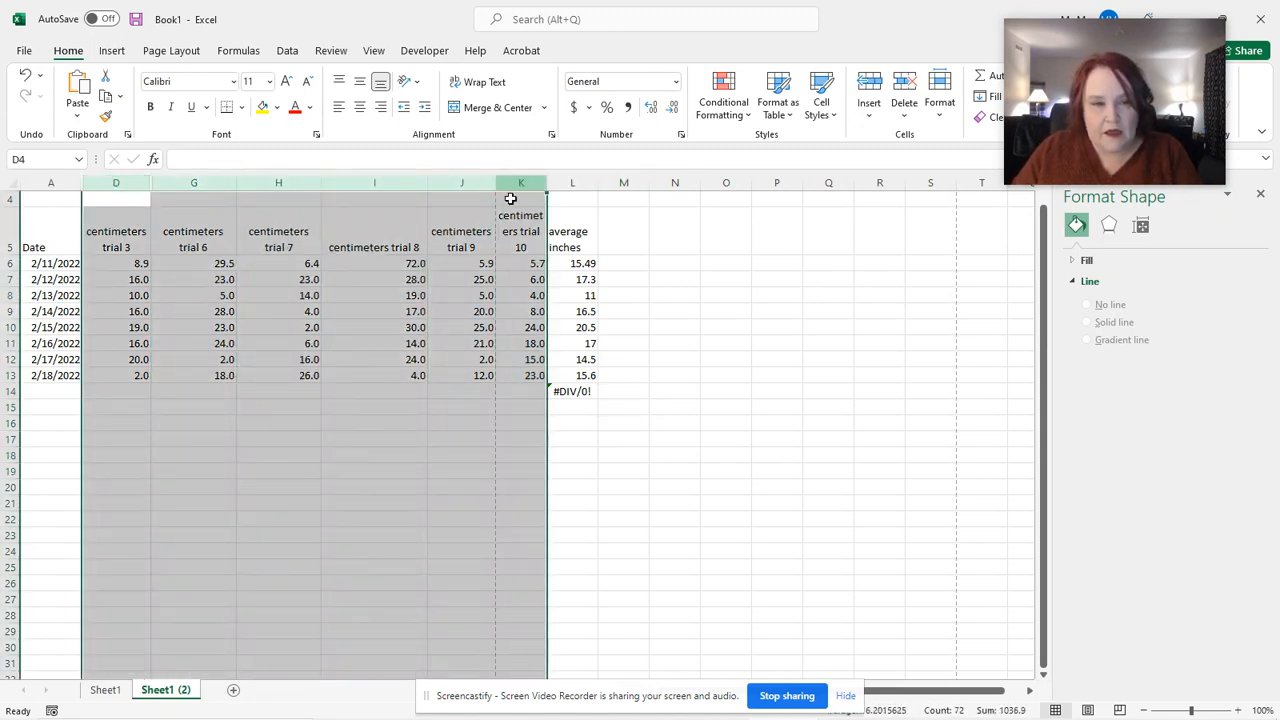
pyautogui.moveTo(51, 183); pyautogui.dragTo(578, 180)
pyautogui.rightClick(128, 188)
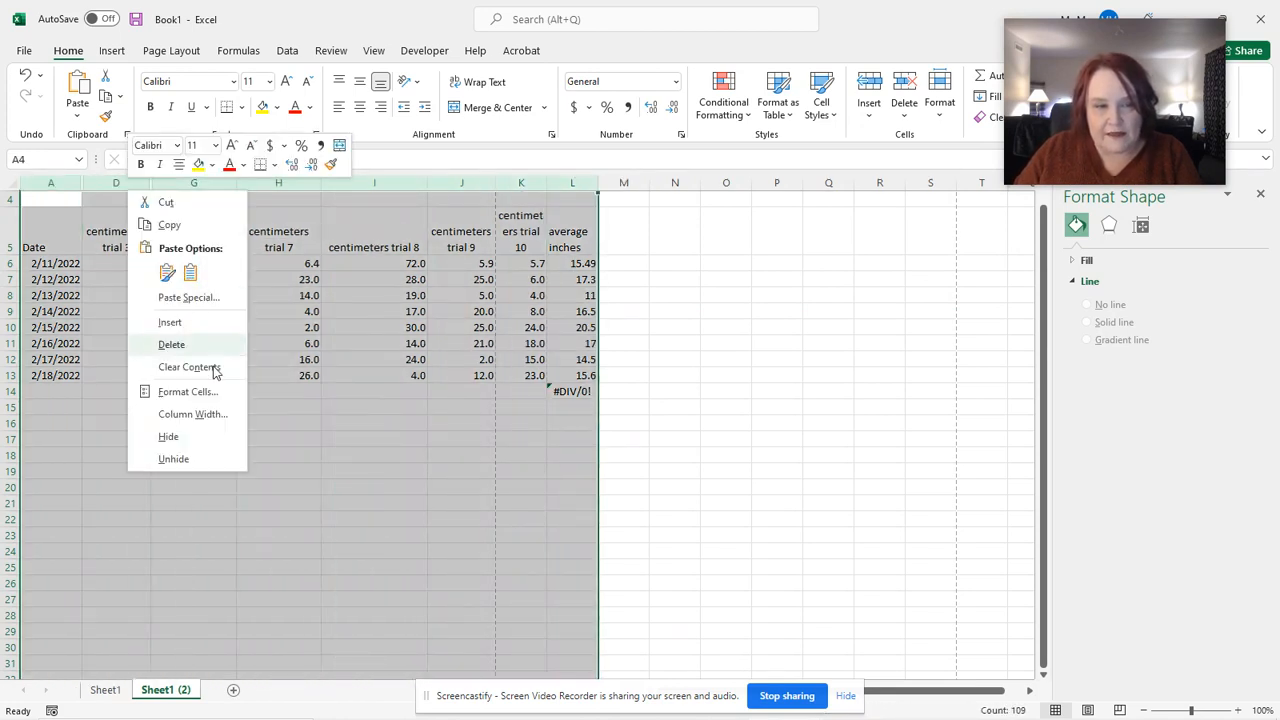
pyautogui.click(180, 458)
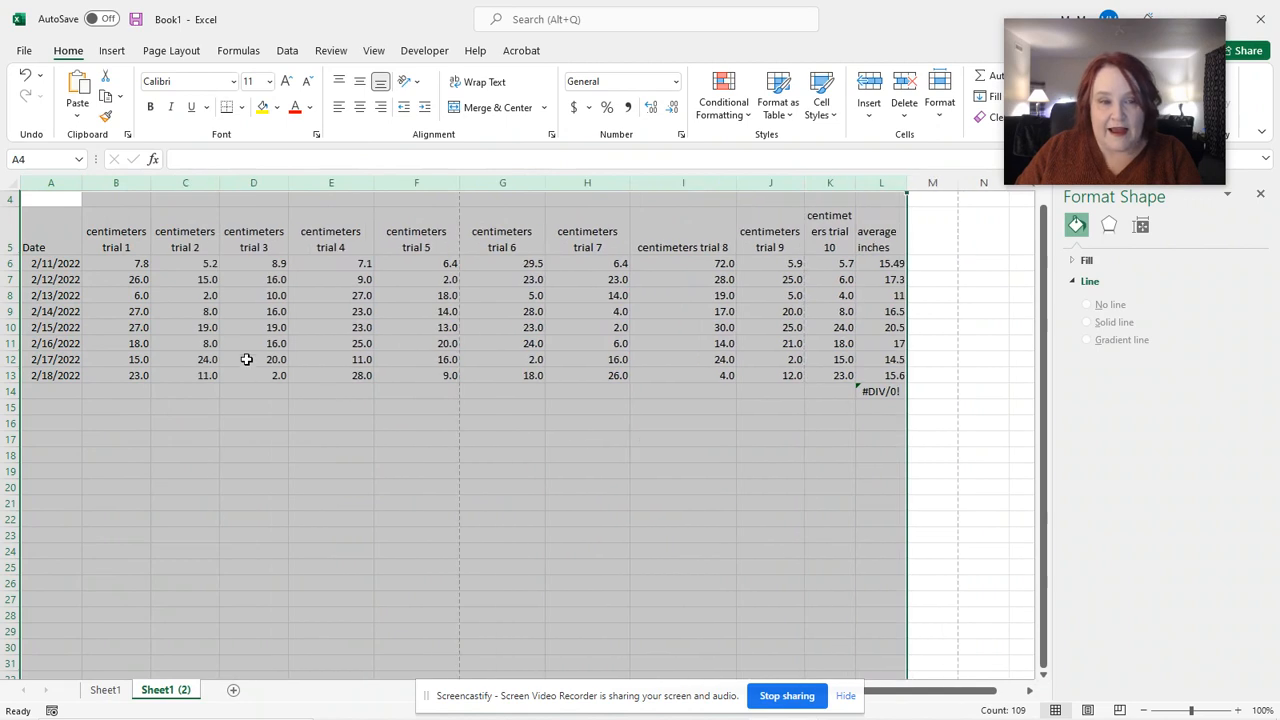
pyautogui.click(540, 471)
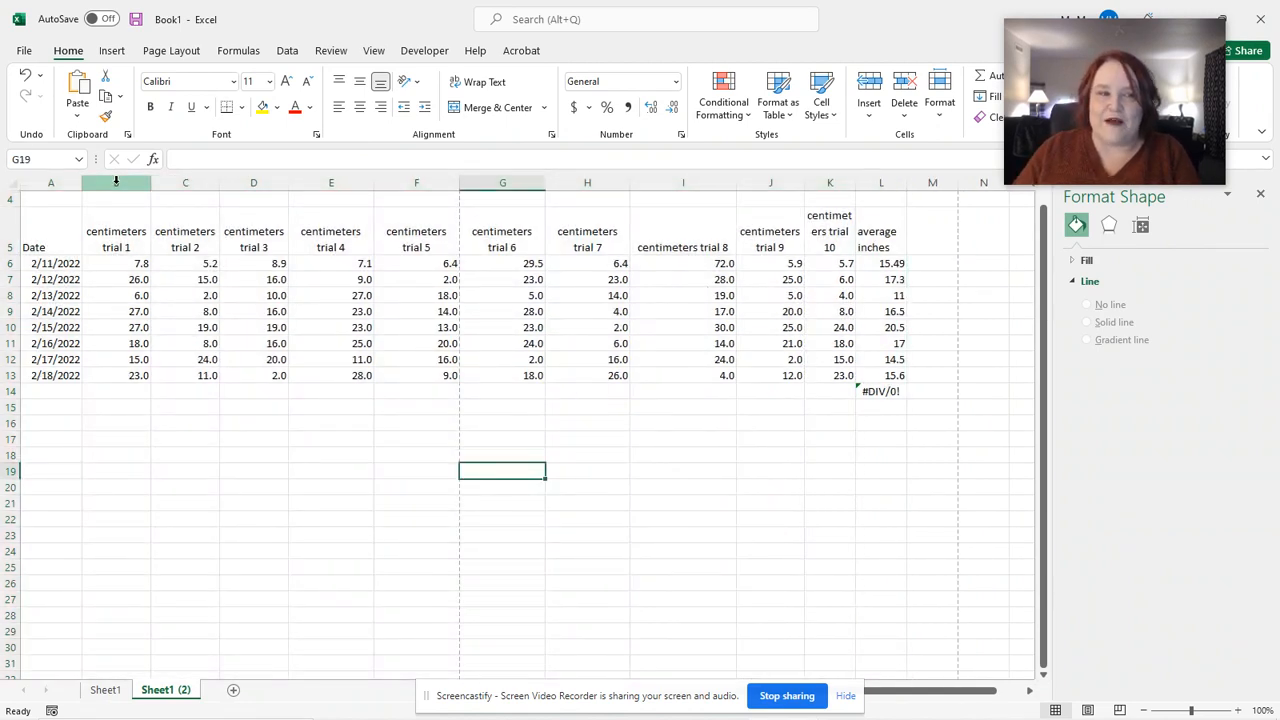
# - Hide trial columns B through K, leaving the date and average columns
pyautogui.moveTo(116, 181); pyautogui.dragTo(843, 184)
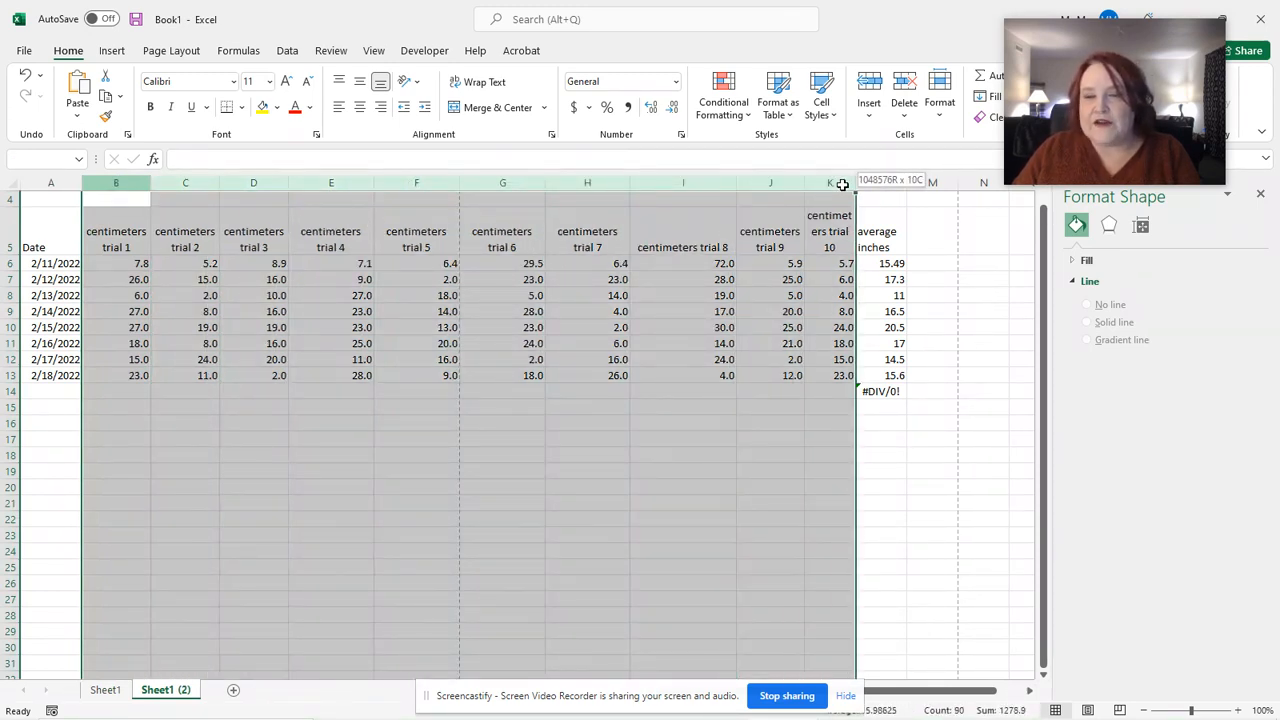
pyautogui.moveTo(843, 184); pyautogui.dragTo(843, 184)
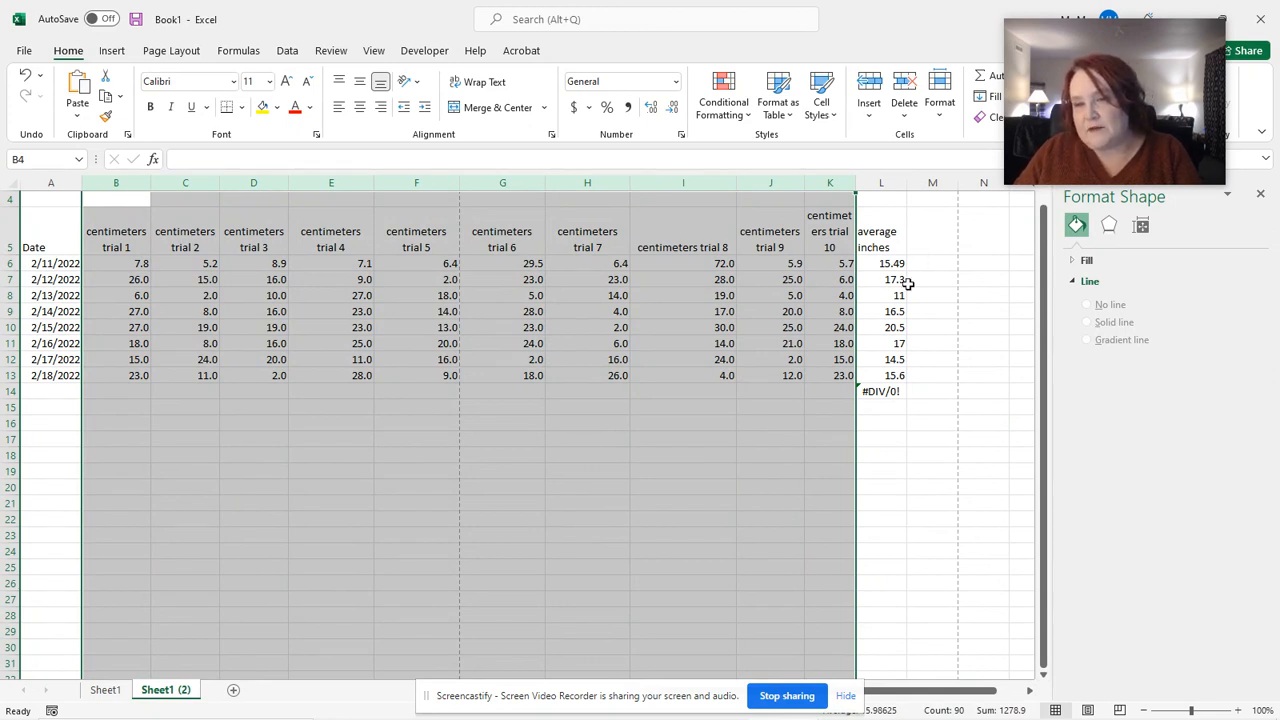
pyautogui.rightClick(531, 191)
pyautogui.click(562, 431)
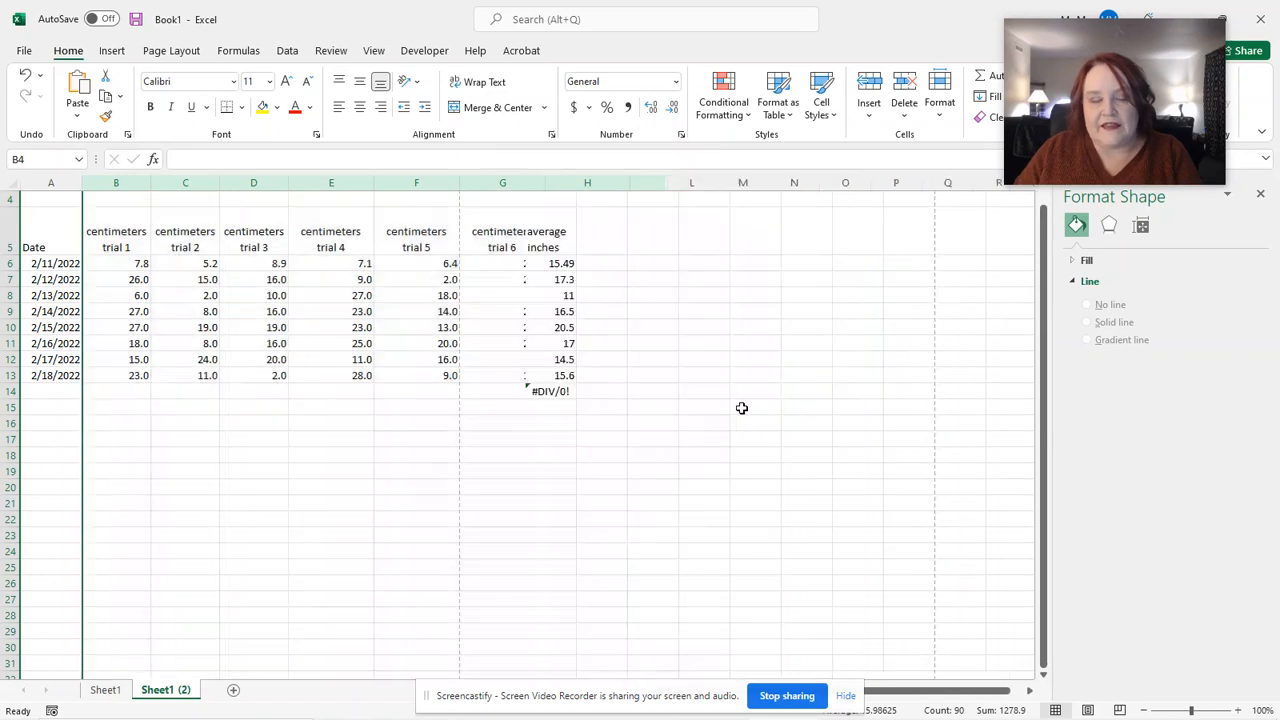
pyautogui.click(402, 396)
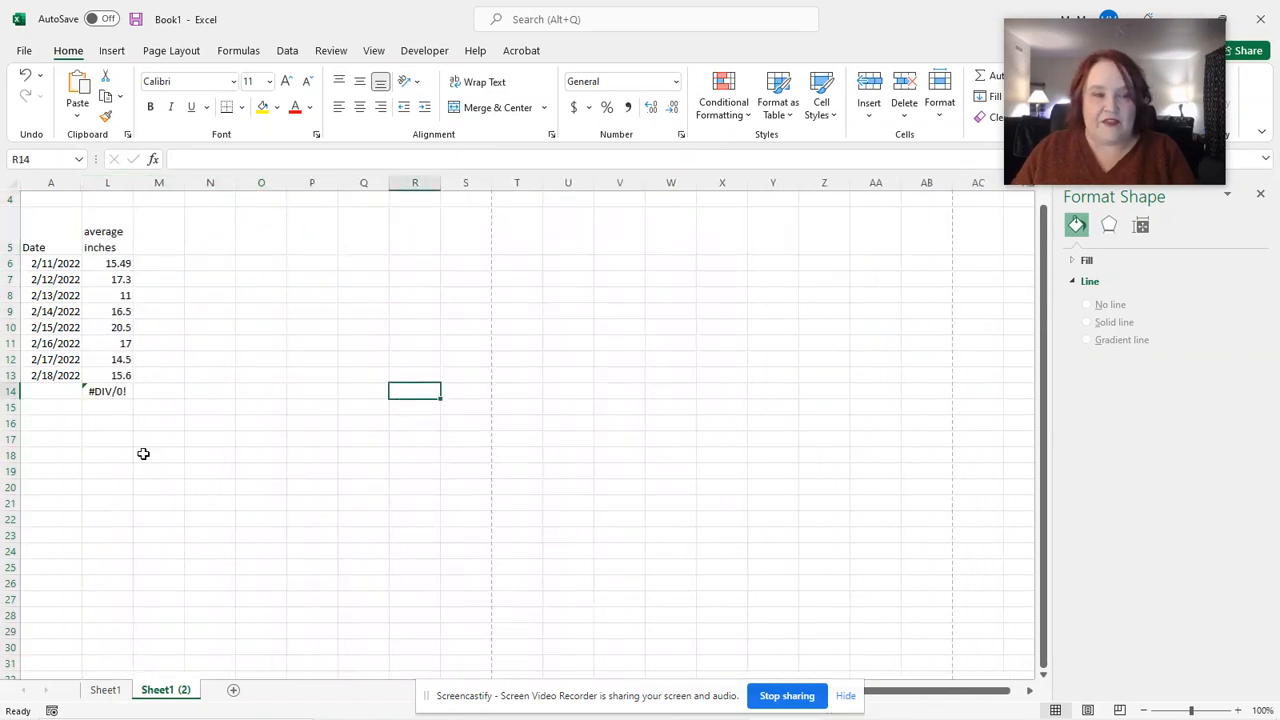
# - Clear the #DIV/0! error cell L14 below the averages
pyautogui.click(118, 391)
pyautogui.press('Delete')
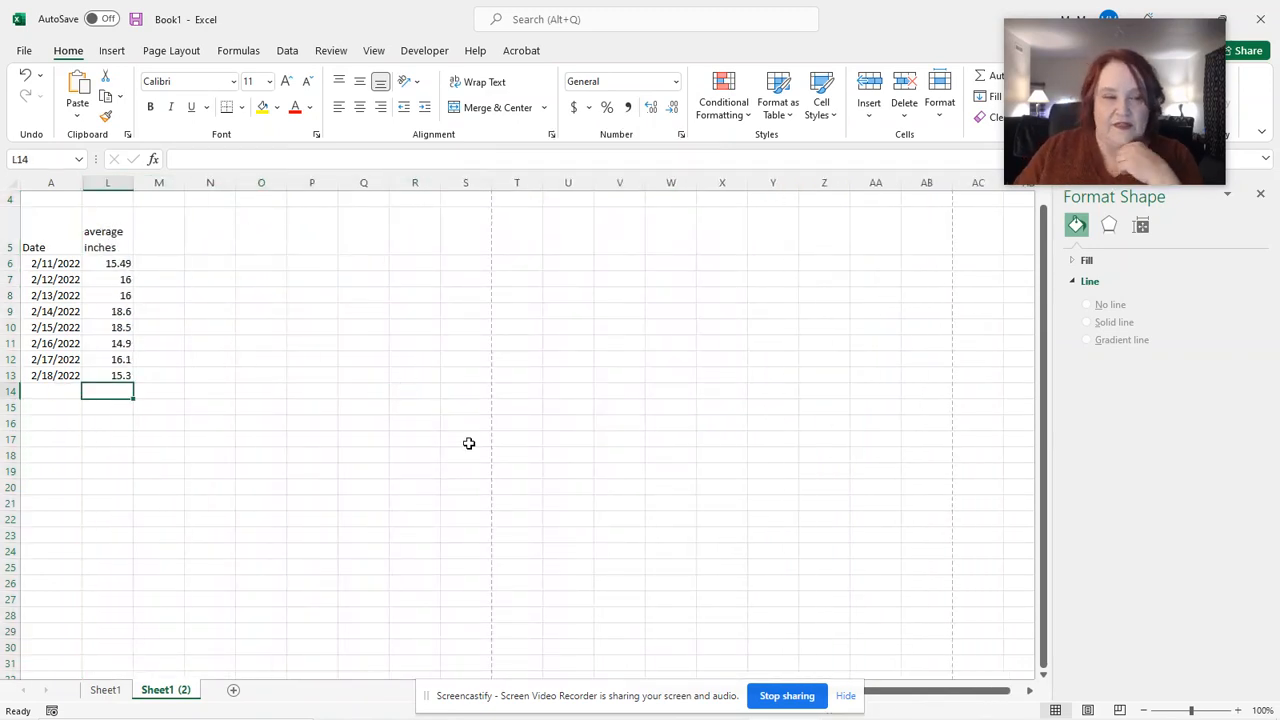
pyautogui.click(469, 443)
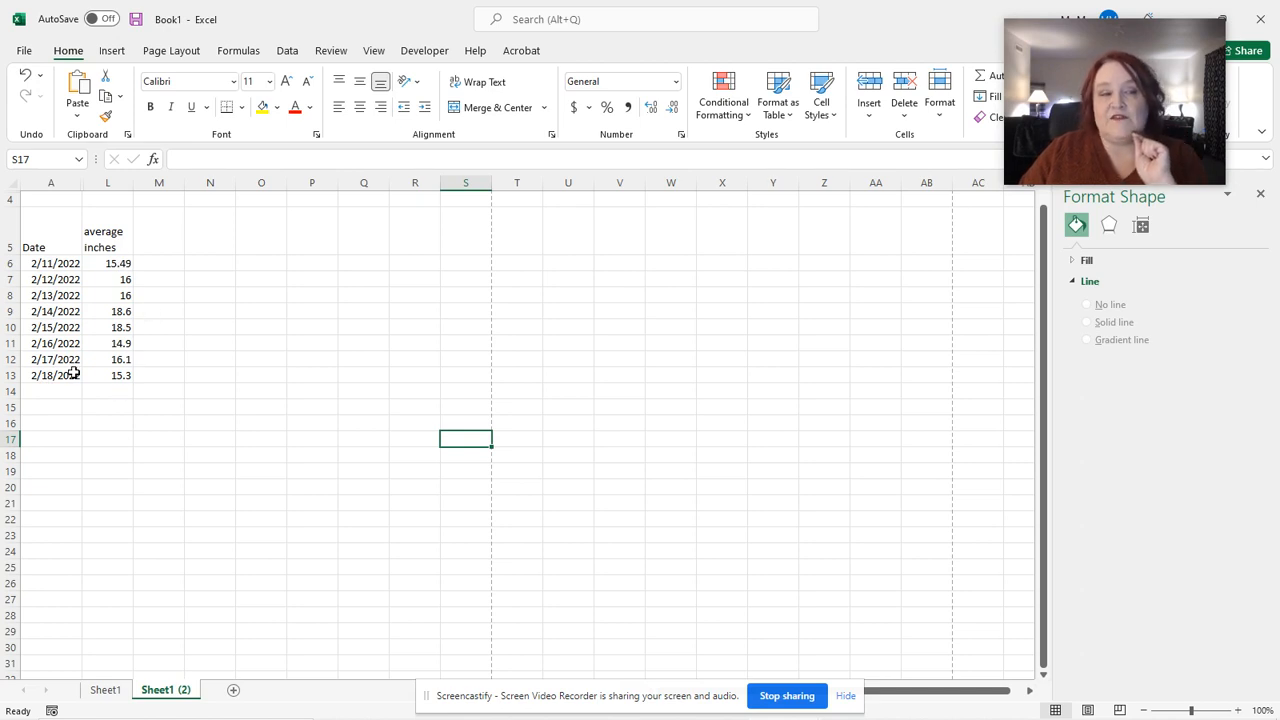
# - Insert the recommended Scatter chart with connecting lines from the Date column A and average column L
pyautogui.click(50, 183)
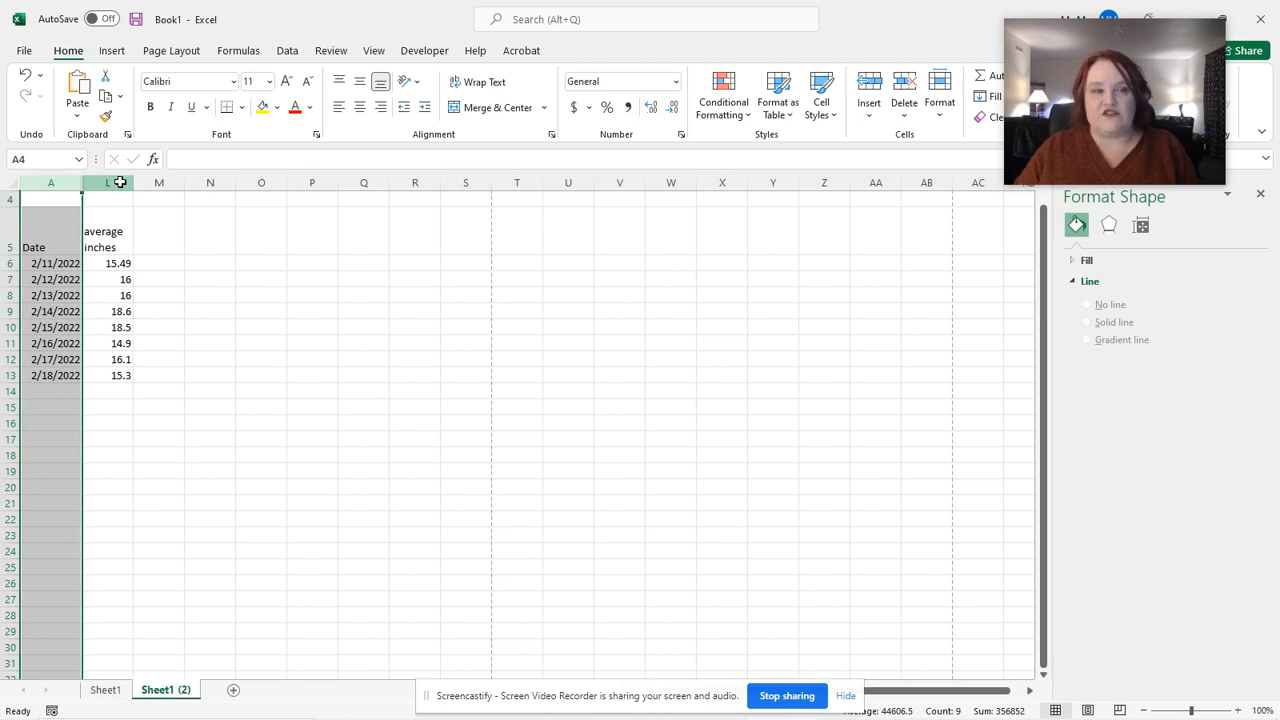
pyautogui.keyDown('ctrl'); pyautogui.click(120, 182); pyautogui.keyUp('ctrl')
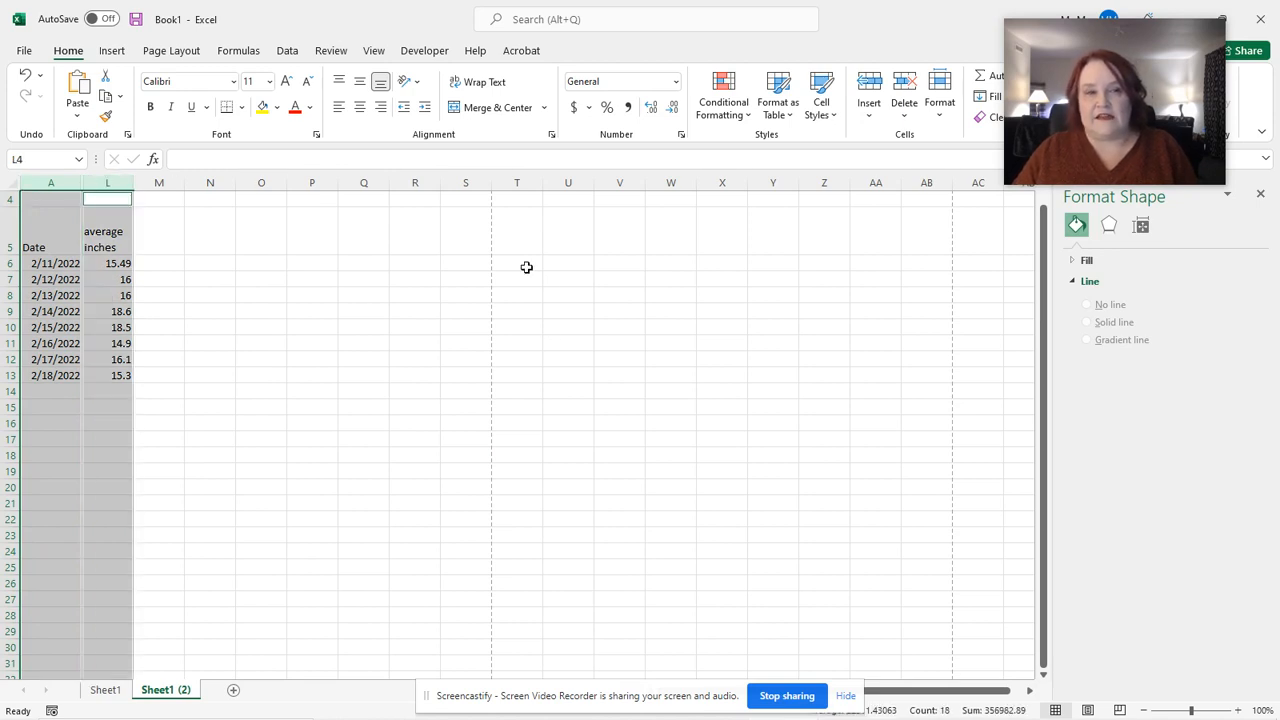
pyautogui.click(111, 50)
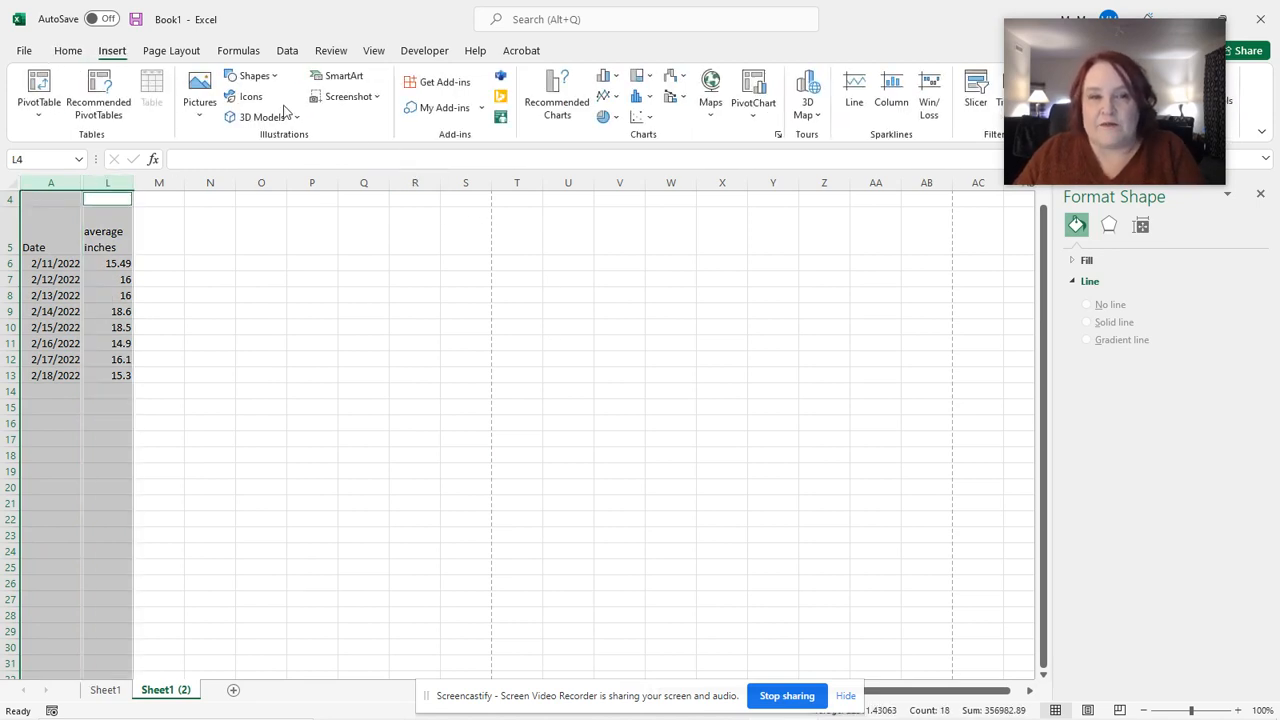
pyautogui.click(560, 108)
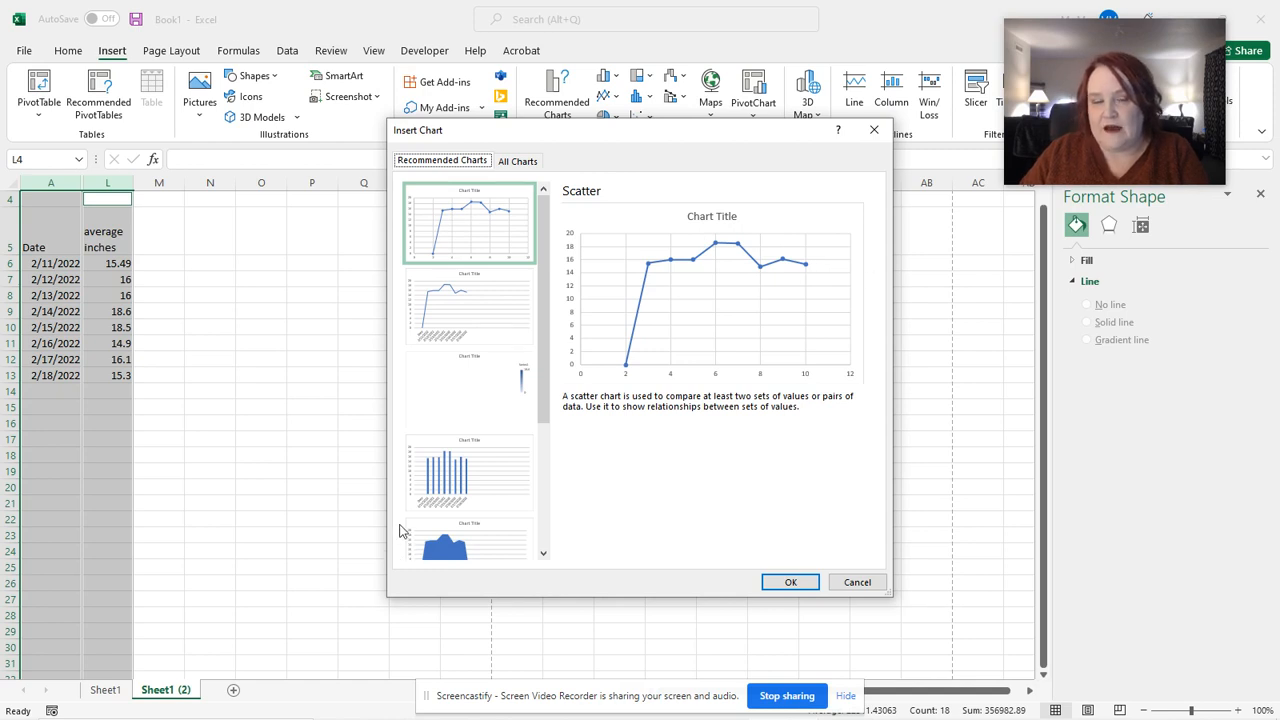
pyautogui.scroll(-3, 437, 372)
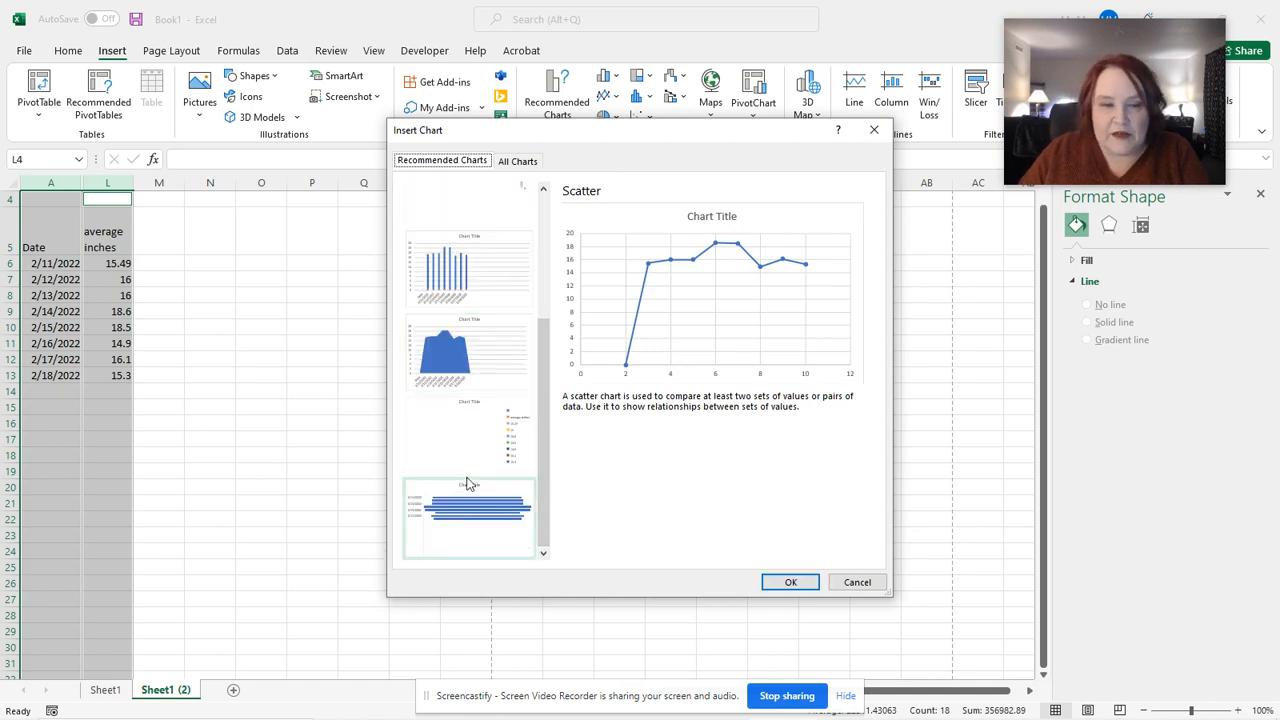
pyautogui.scroll(3, 469, 481)
pyautogui.scroll(-3, 472, 472)
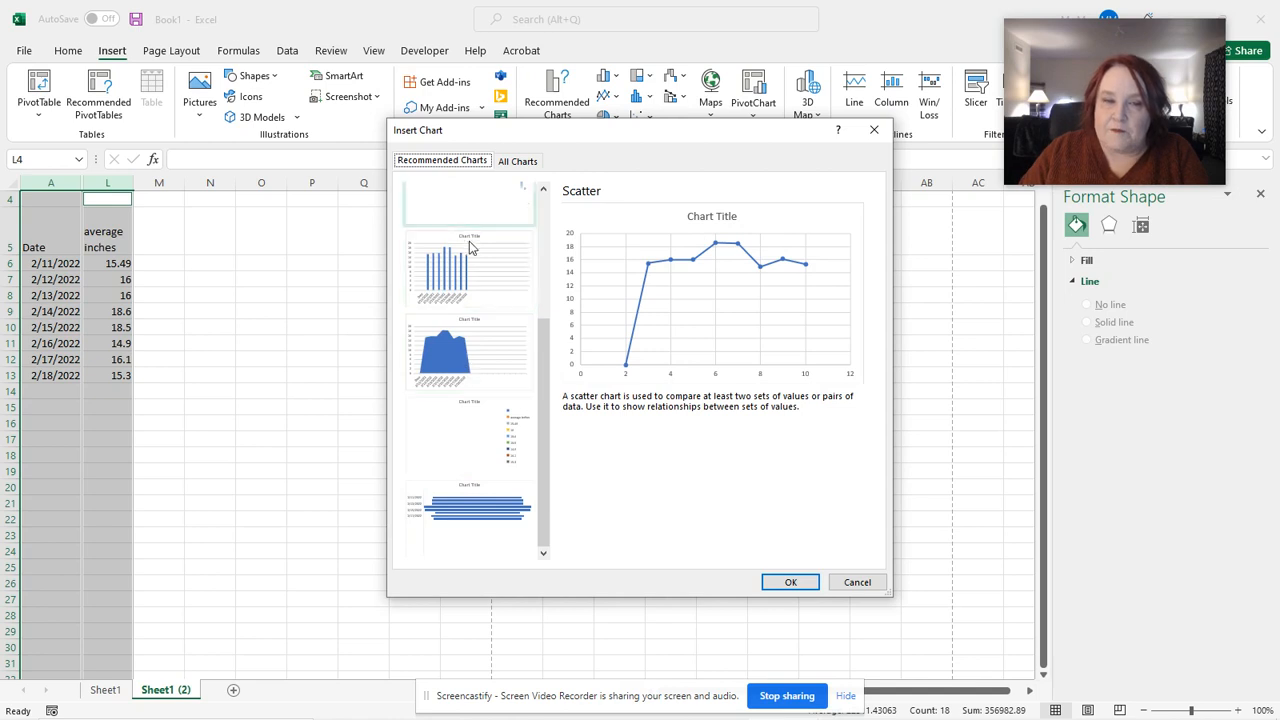
pyautogui.scroll(3, 474, 270)
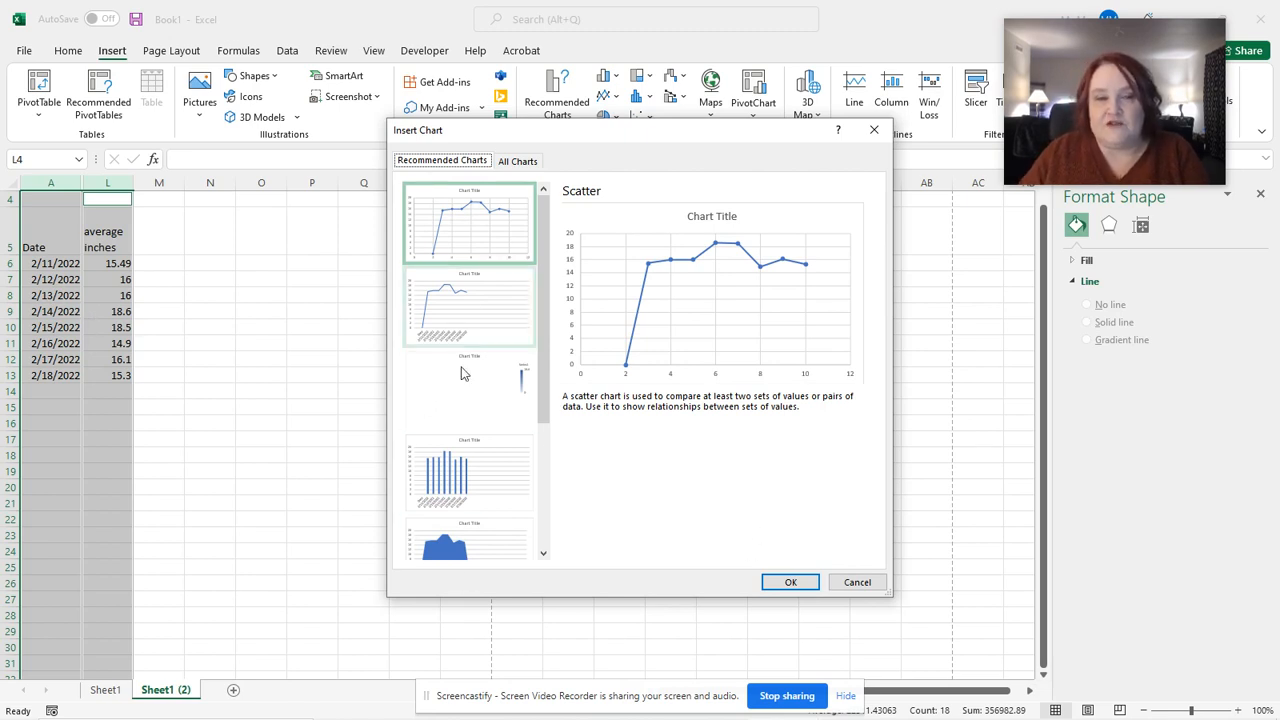
pyautogui.click(792, 582)
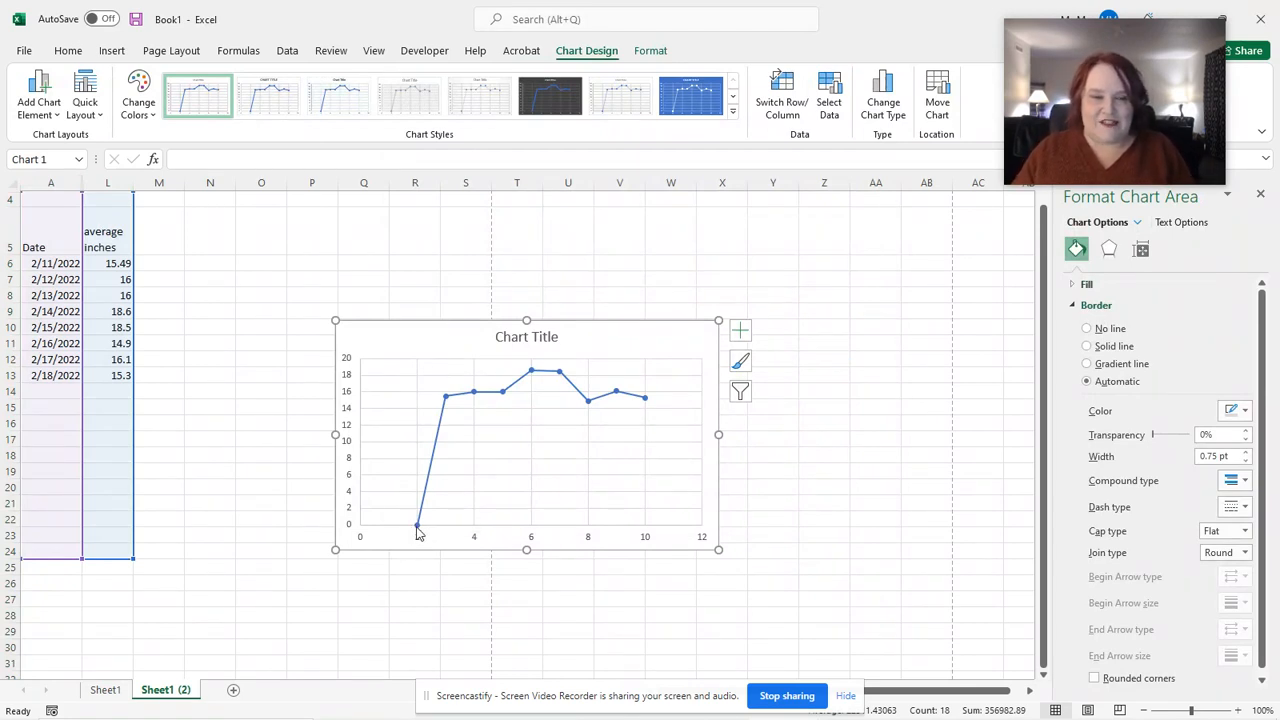
pyautogui.moveTo(449, 399)
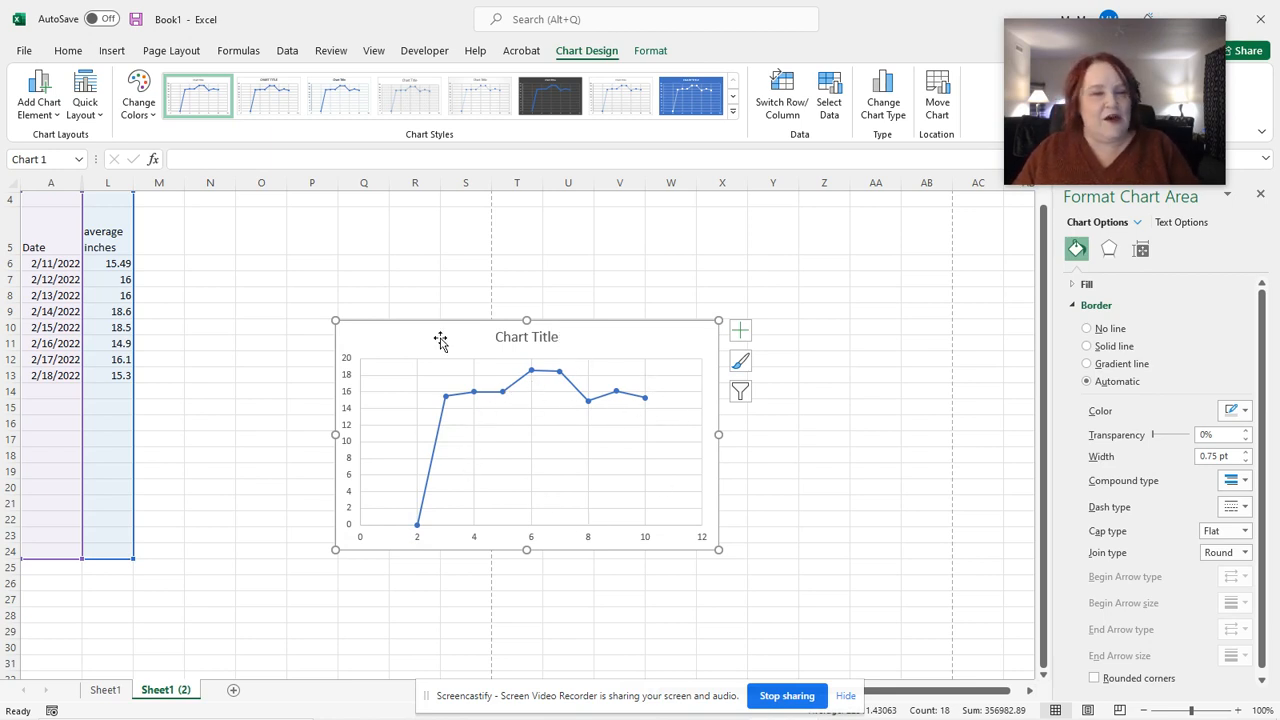
pyautogui.click(521, 338)
pyautogui.doubleClick(521, 338)
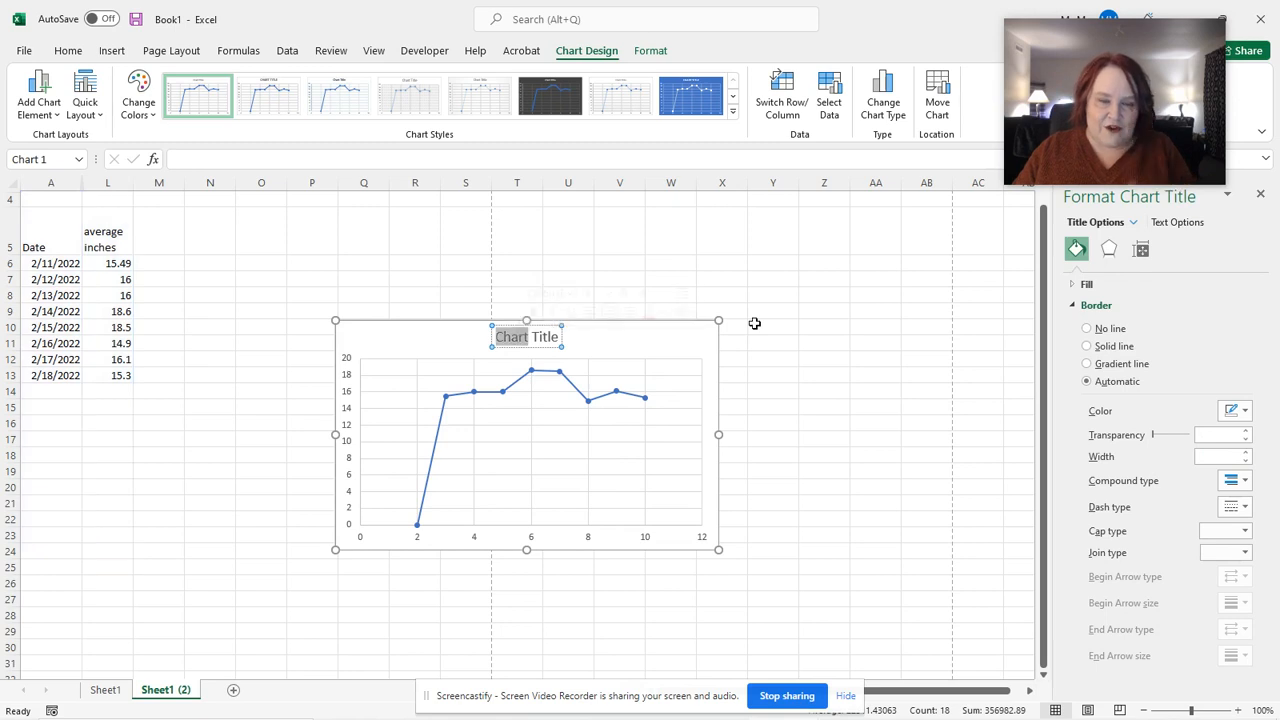
pyautogui.hotkey('ctrl', 'a')
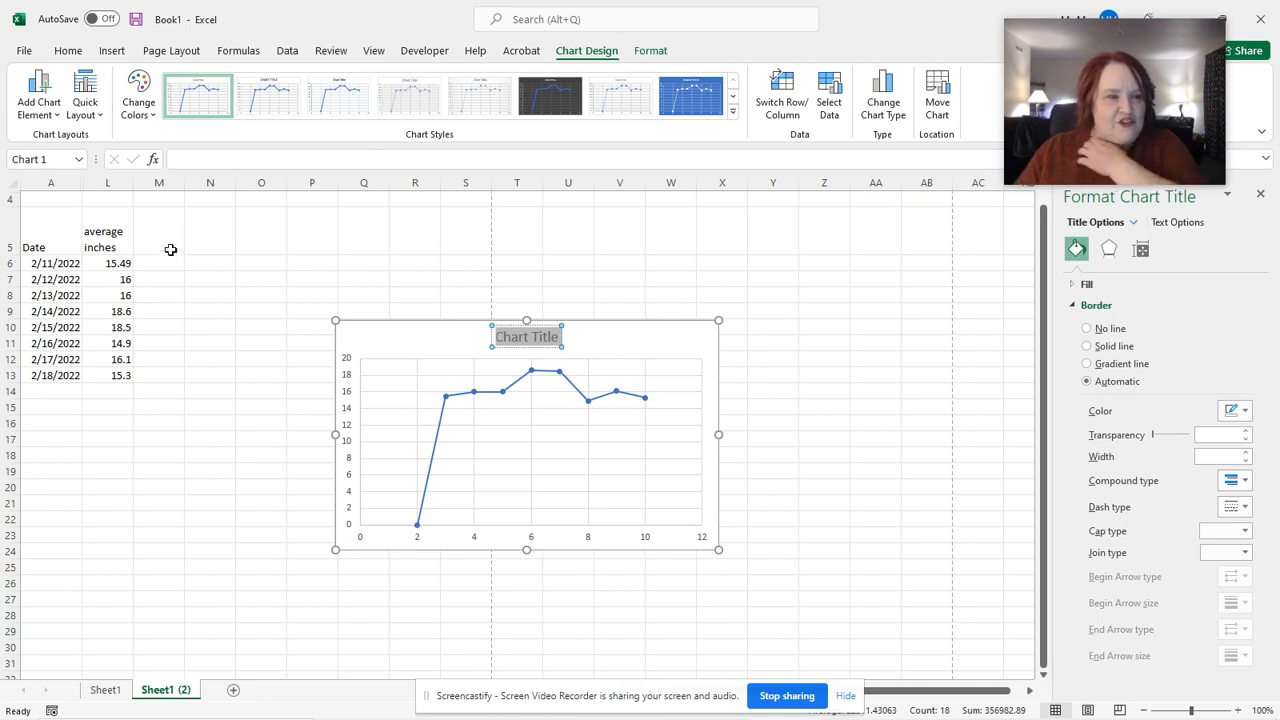
# - Change the header in cell L5 to "average centimeters"
pyautogui.doubleClick(120, 247)
pyautogui.moveTo(120, 247); pyautogui.dragTo(72, 248)
pyautogui.write('v')
pyautogui.press('BackSpace')
pyautogui.write('ce')
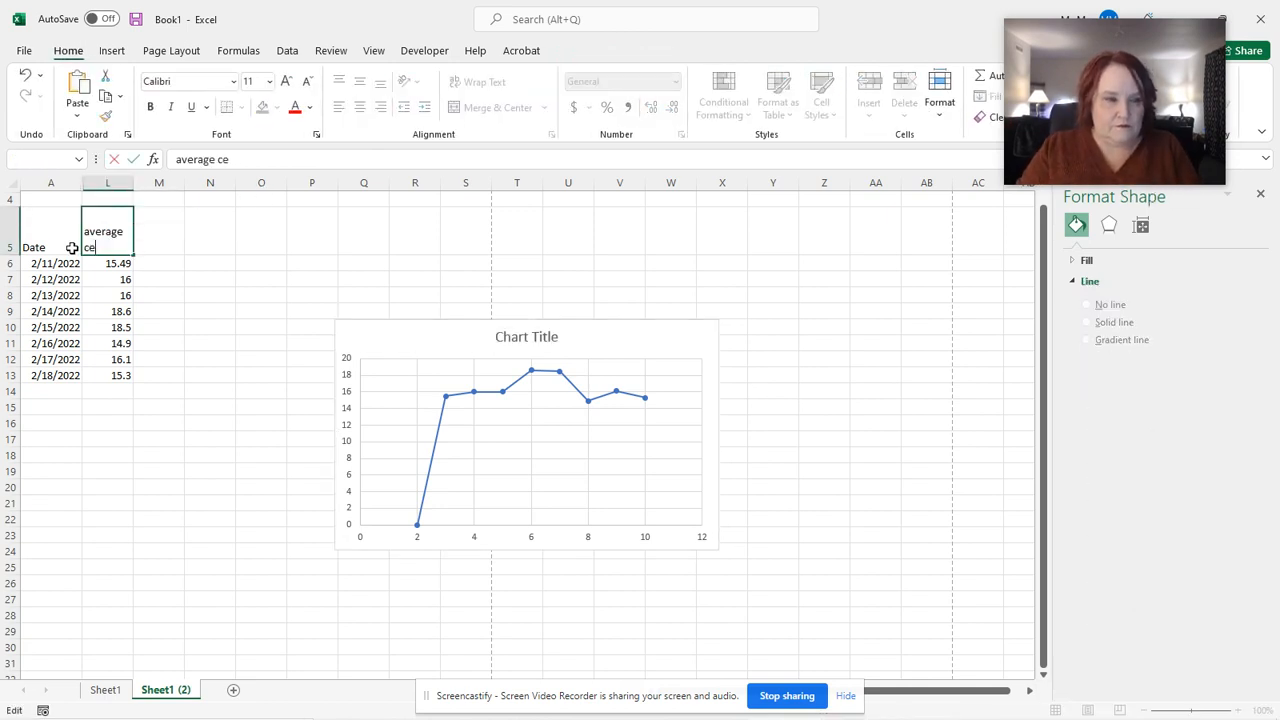
pyautogui.write('ntimeters')
pyautogui.press('Return')
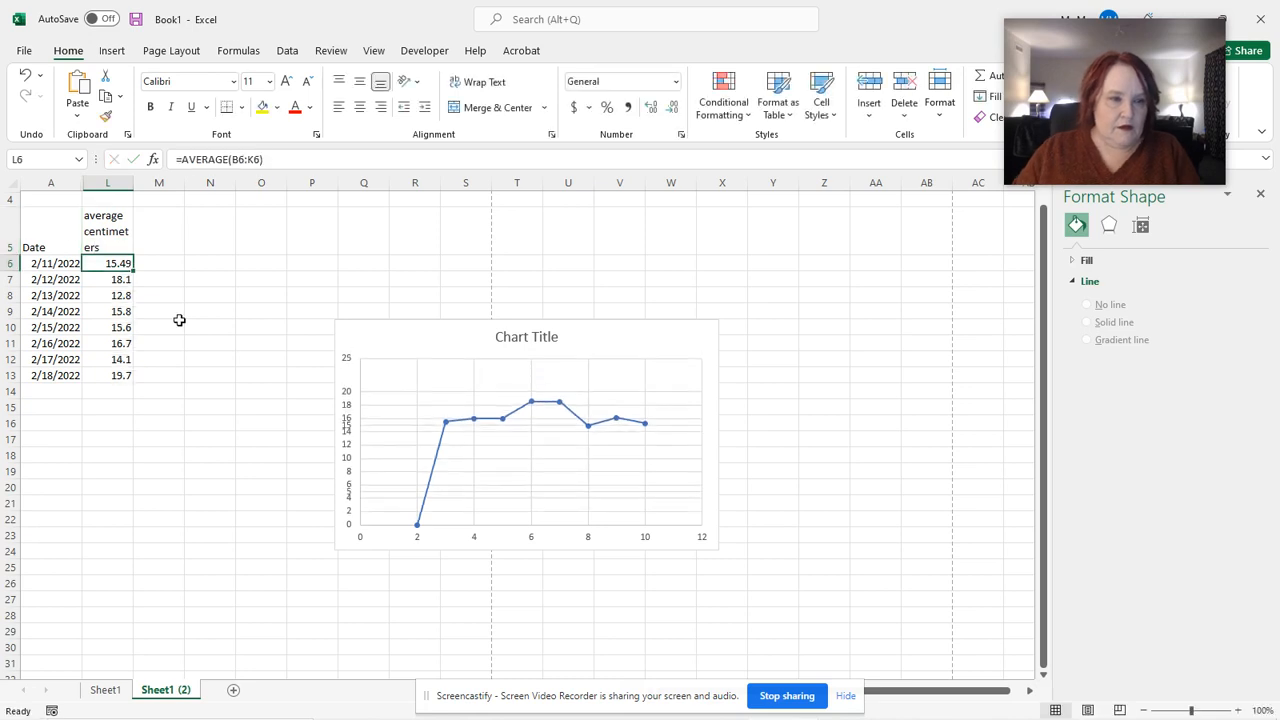
# - Set the chart title to "Number of Centimeters to Catch Ruler Over Time"
pyautogui.click(516, 341)
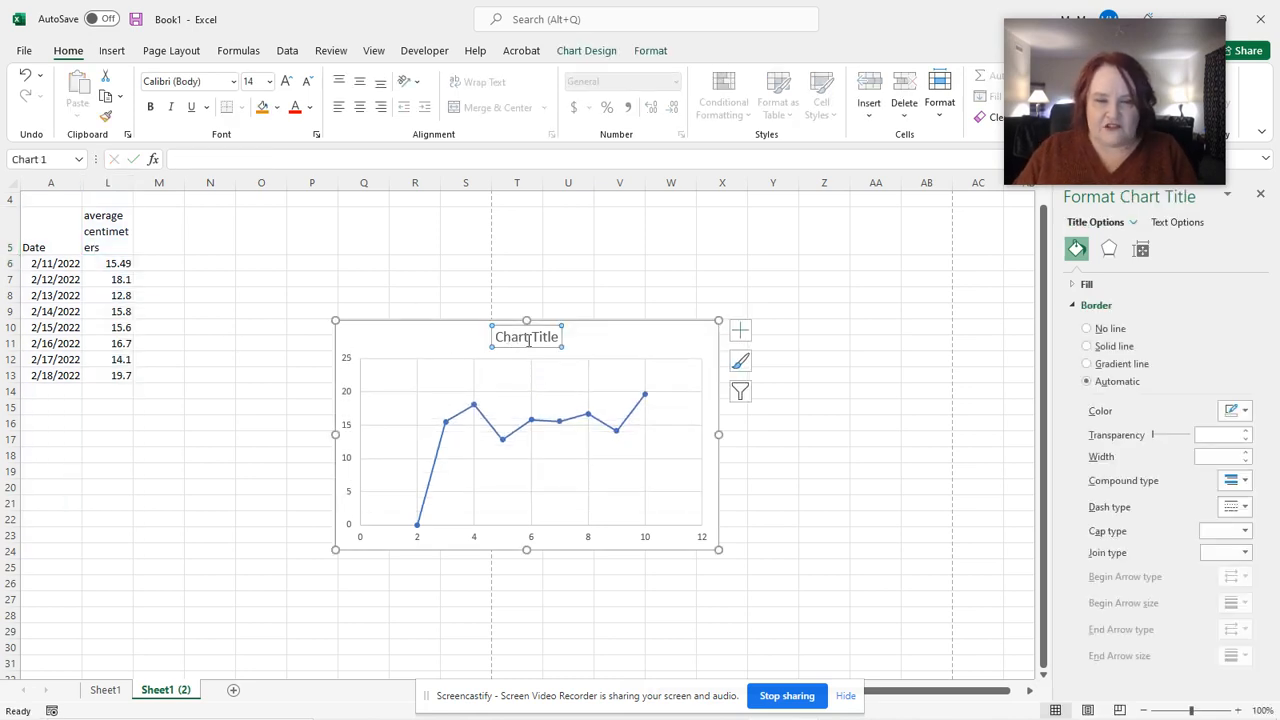
pyautogui.click(531, 341)
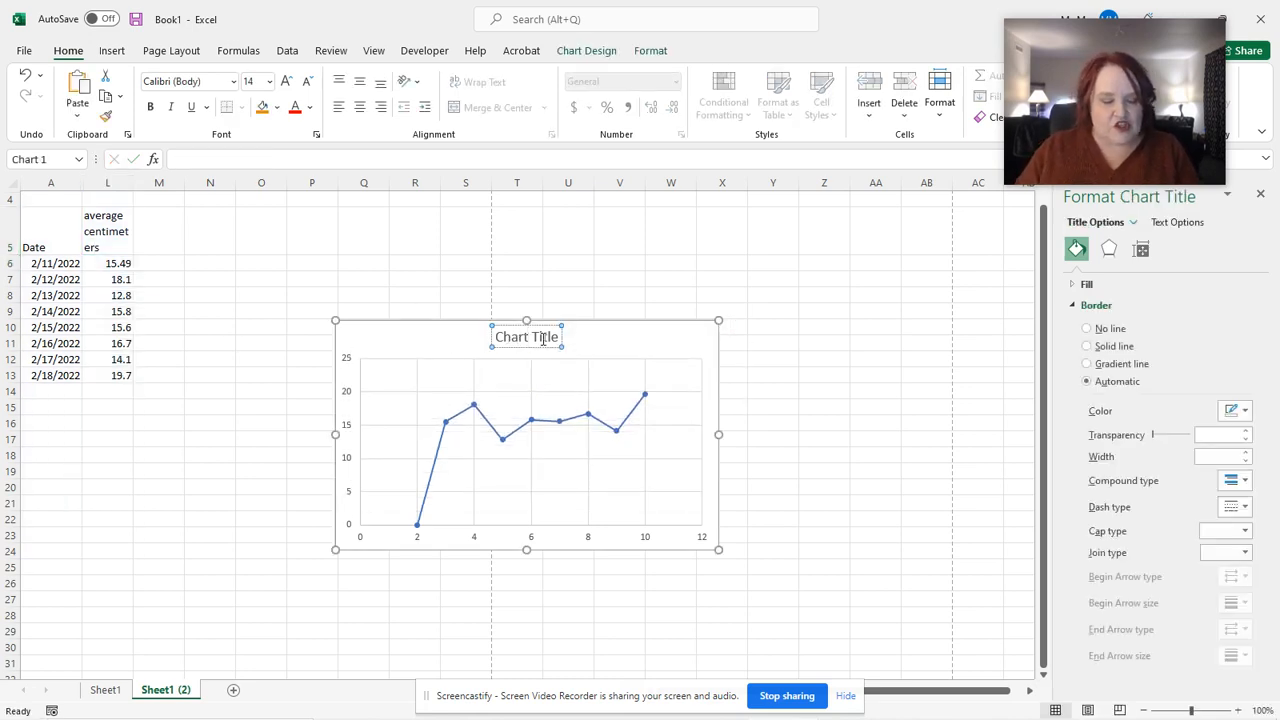
pyautogui.tripleClick(543, 340)
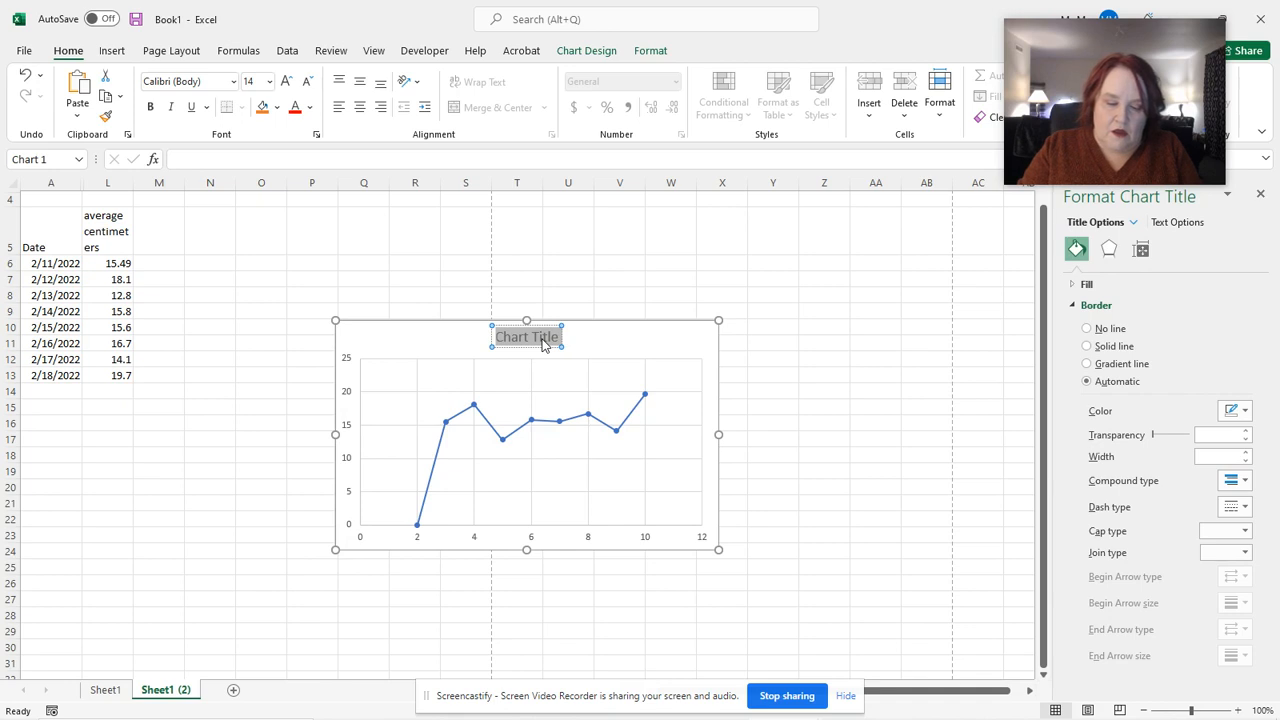
pyautogui.write('Number of Ce')
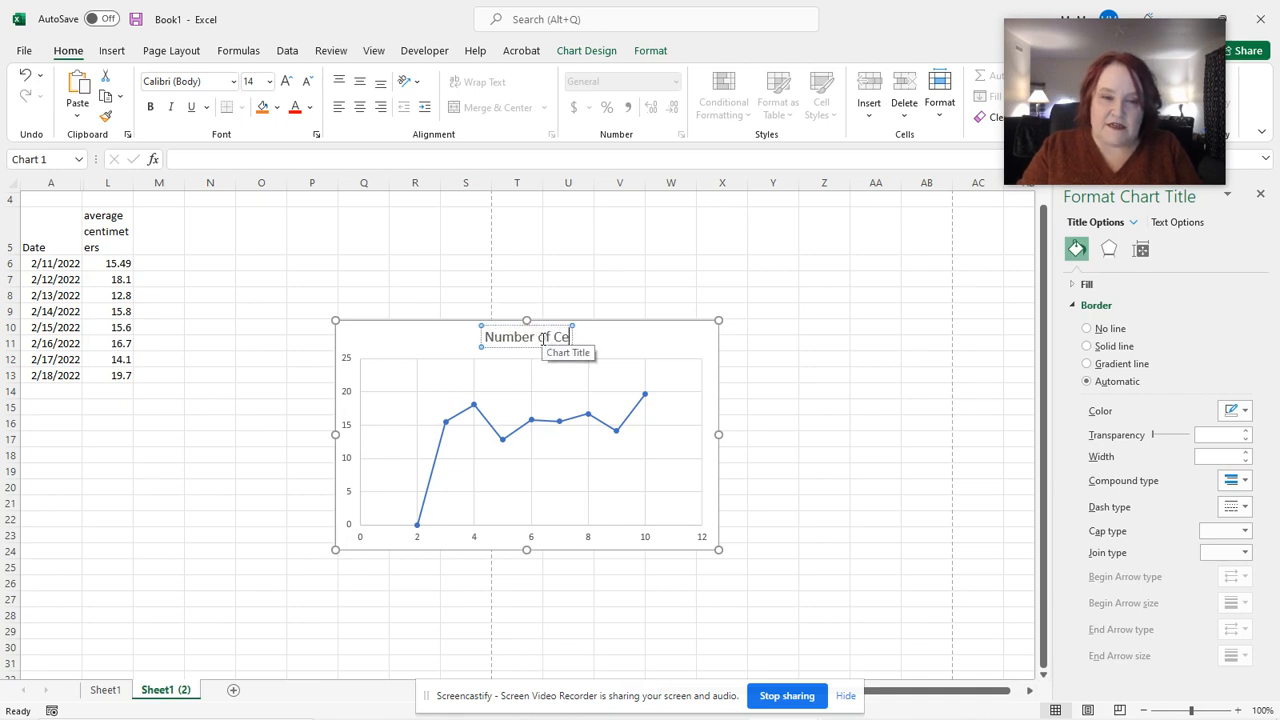
pyautogui.write('ntimeters')
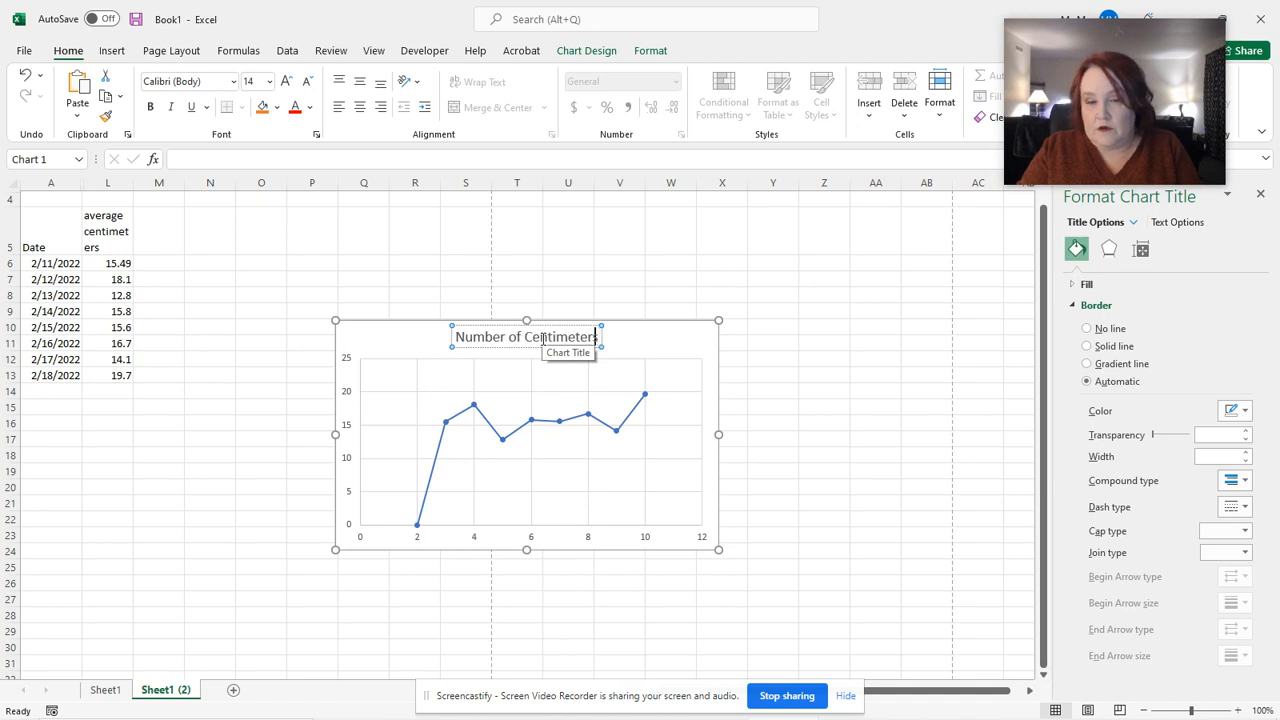
pyautogui.write(' to Catch')
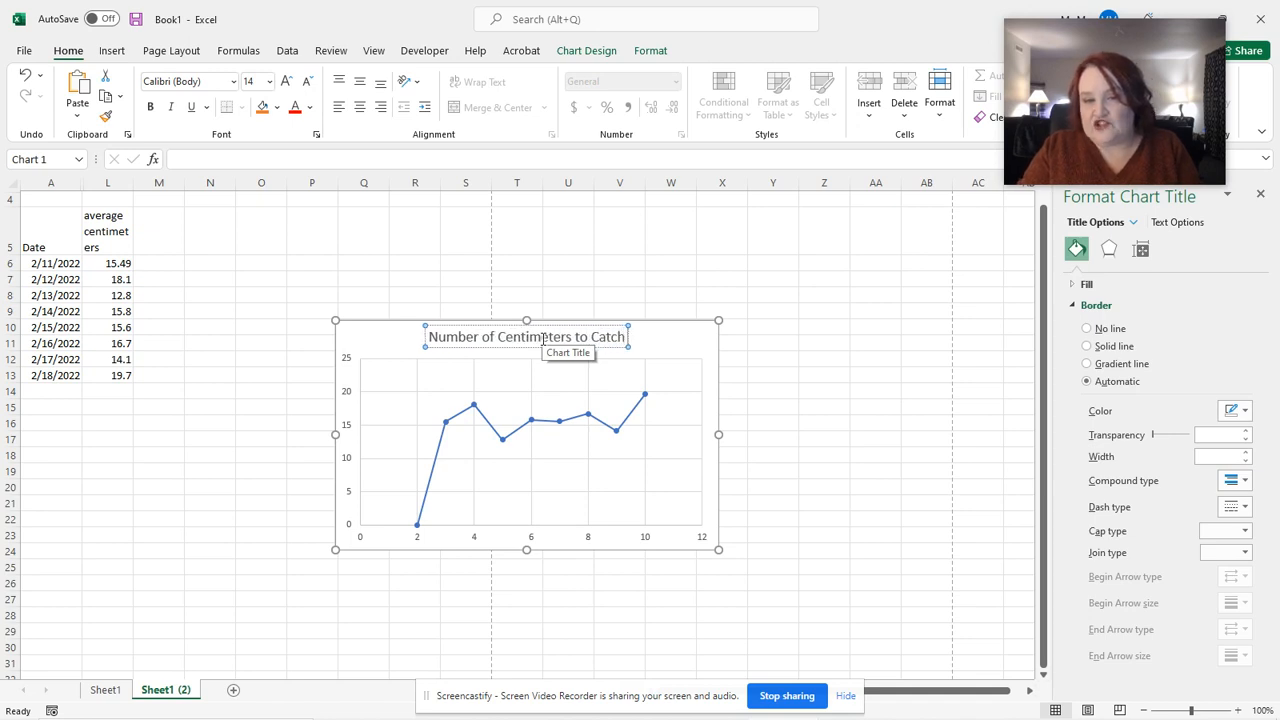
pyautogui.write(' Ruler Over Time')
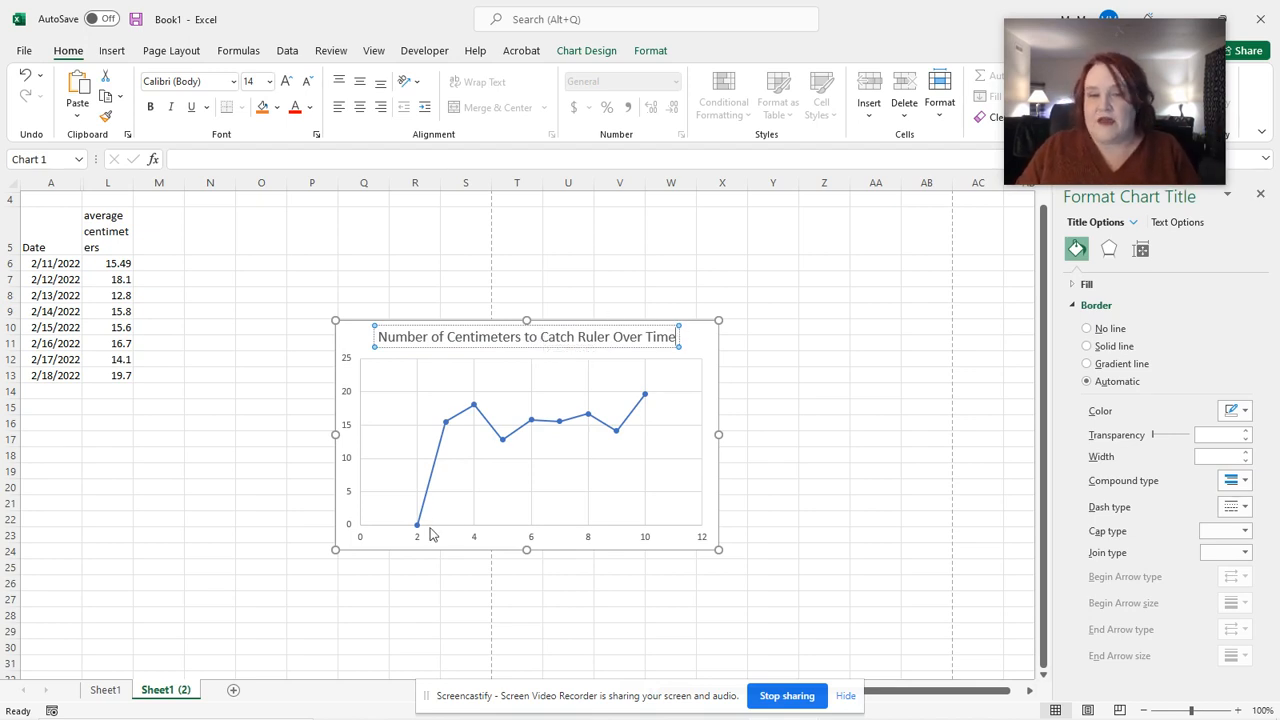
pyautogui.click(714, 366)
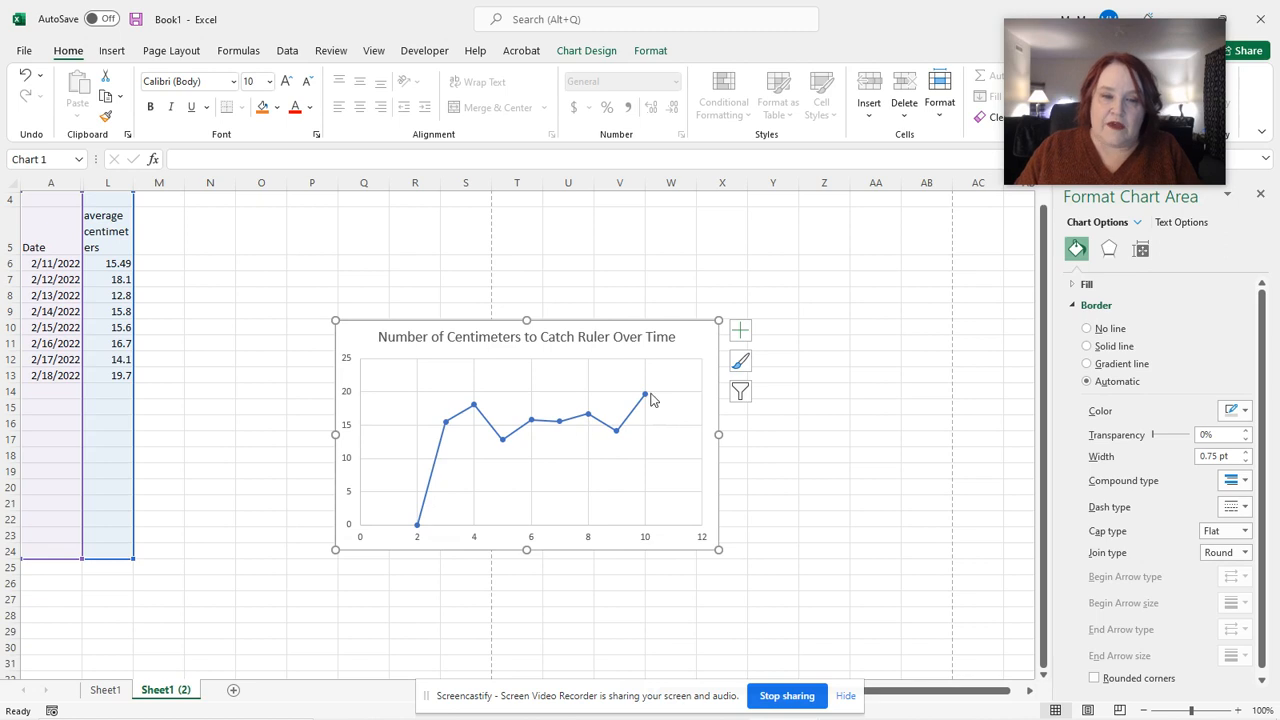
# - Add axis titles to the chart and name the horizontal axis "Day"
pyautogui.click(741, 331)
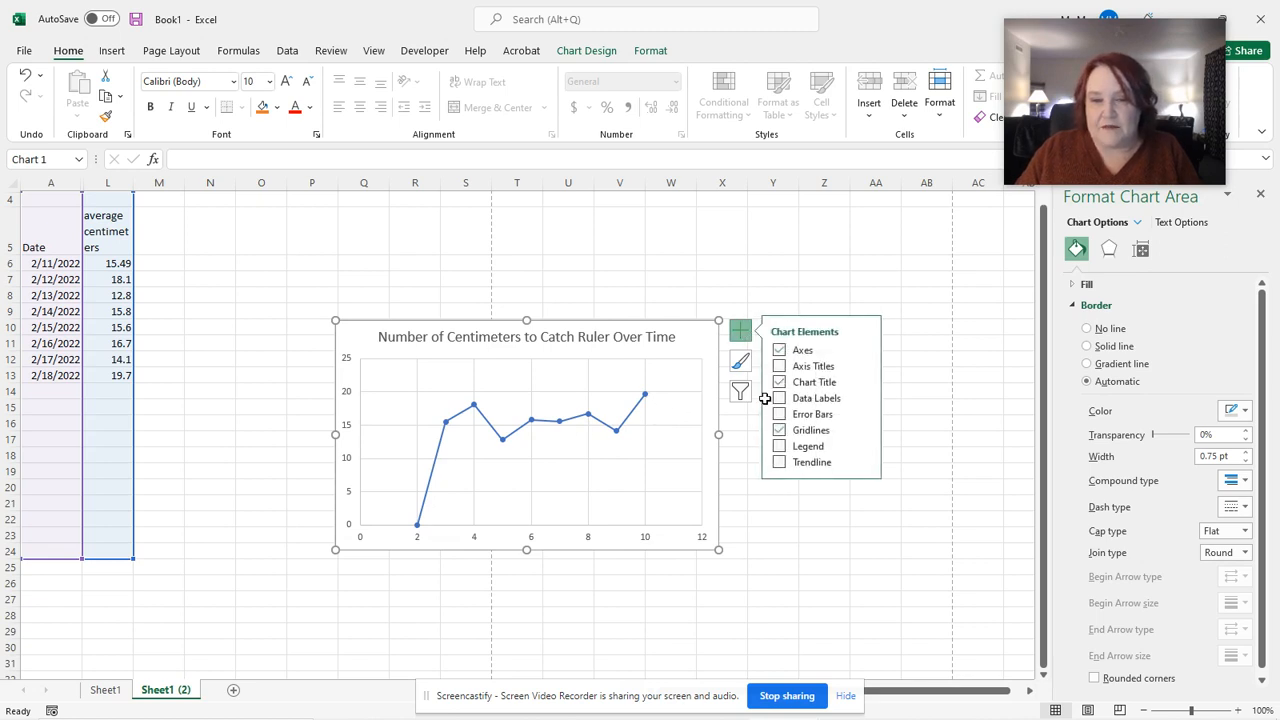
pyautogui.click(780, 366)
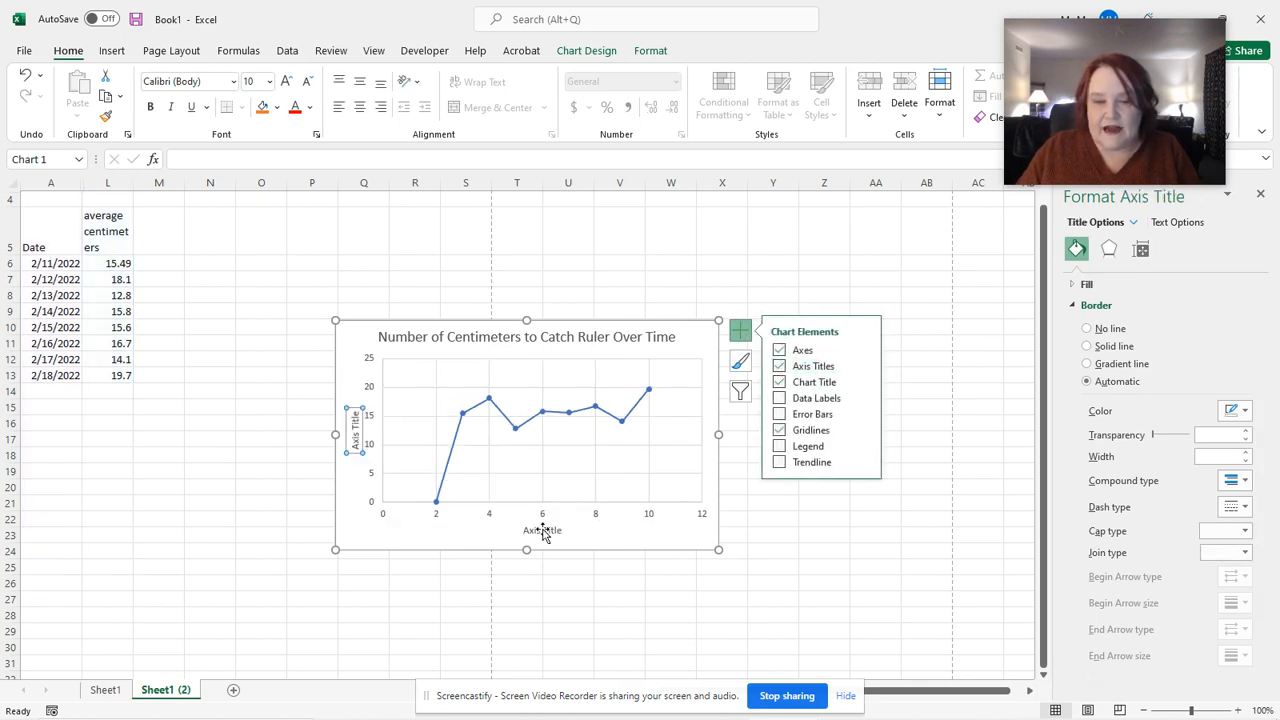
pyautogui.click(543, 532)
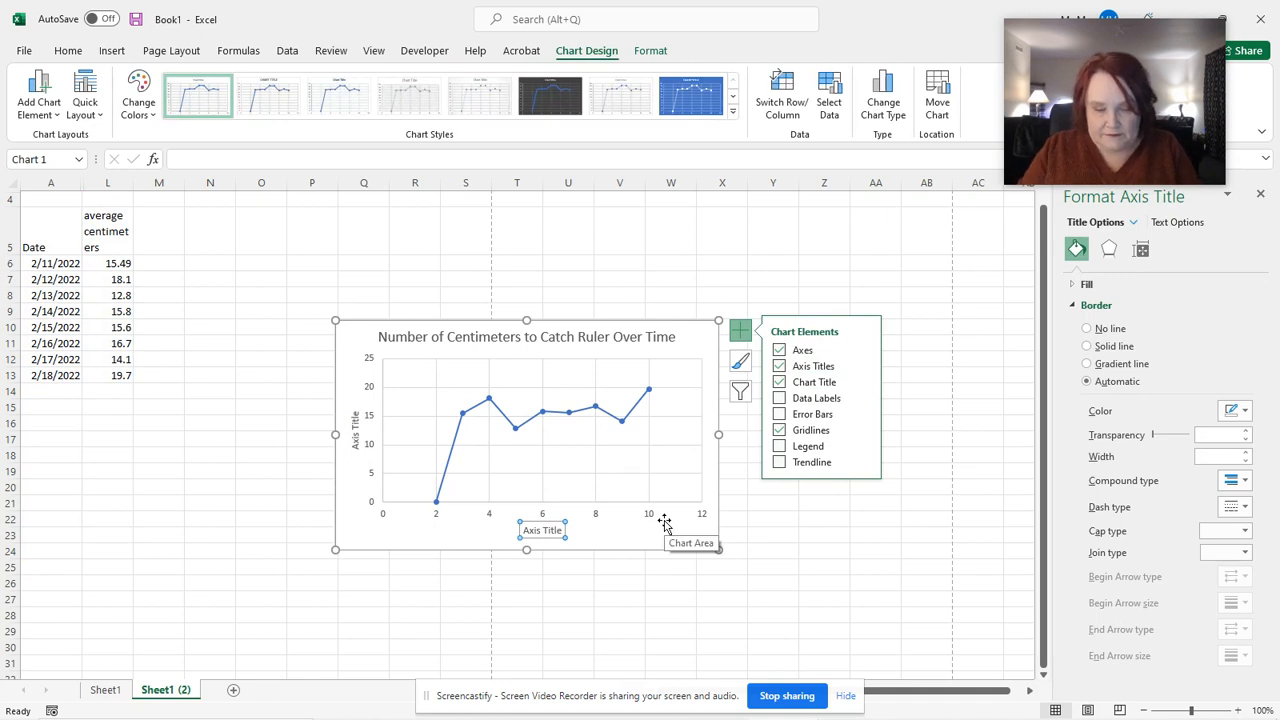
pyautogui.click(541, 530)
pyautogui.hotkey('ctrl', 'a')
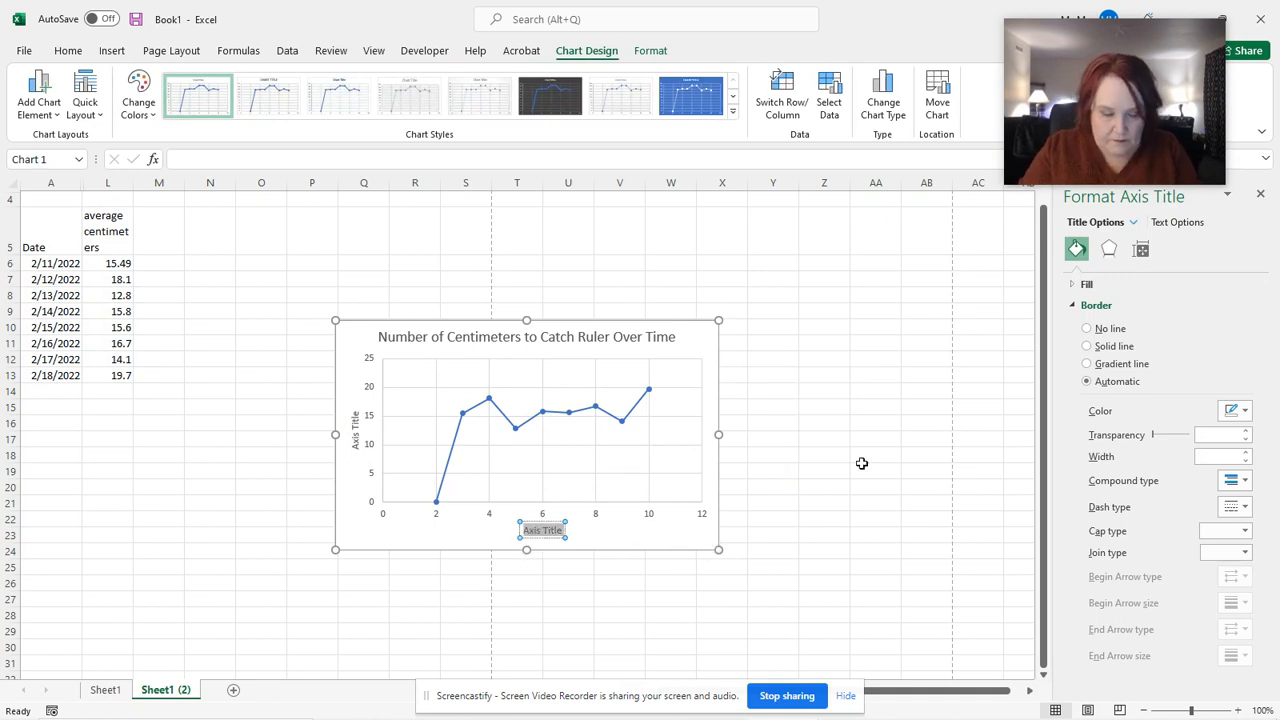
pyautogui.write('Date')
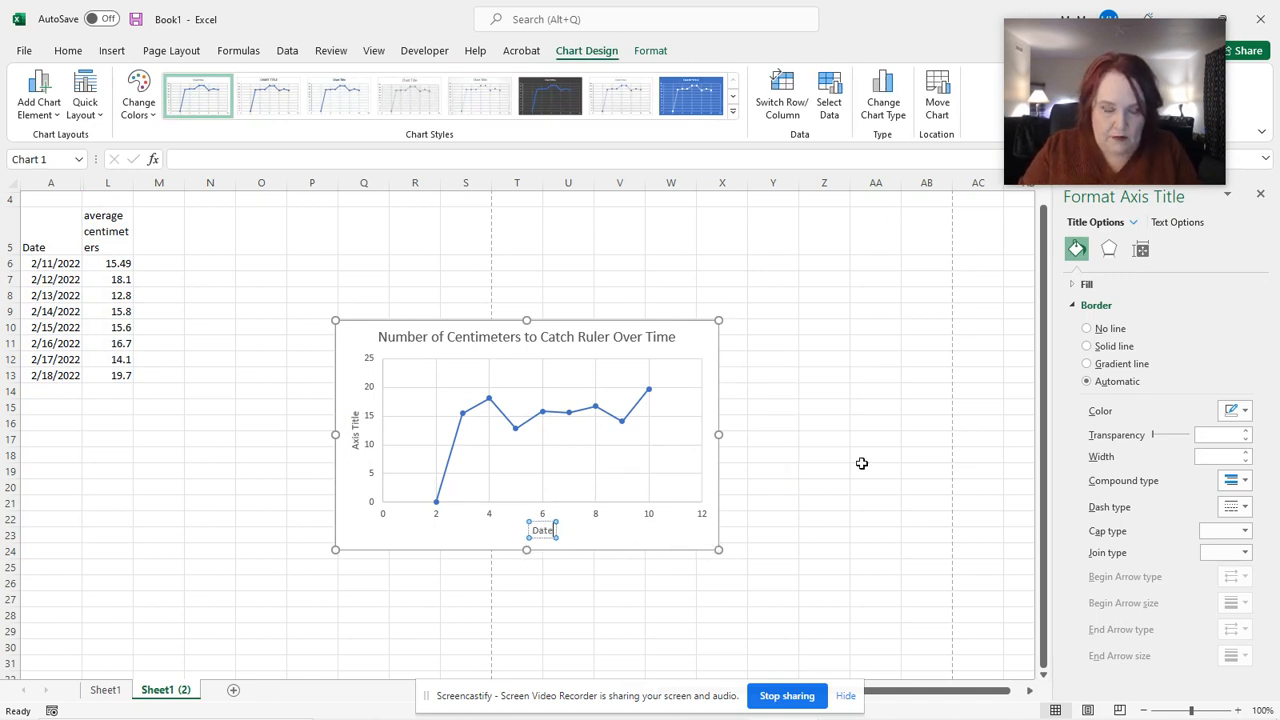
pyautogui.press('BackSpace')
pyautogui.press('BackSpace')
pyautogui.write('y')
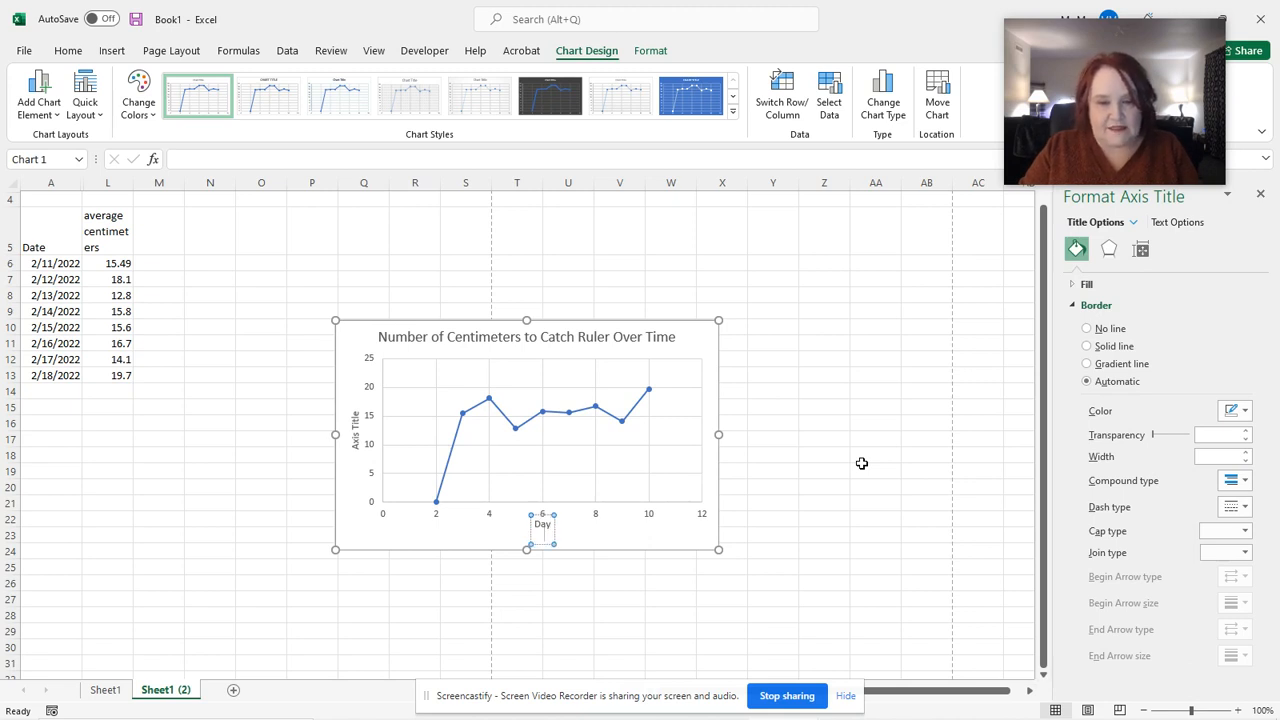
# - Set the vertical axis title to "Average Number of Centimeters to Catch A Dropped Ruler"
pyautogui.click(354, 430)
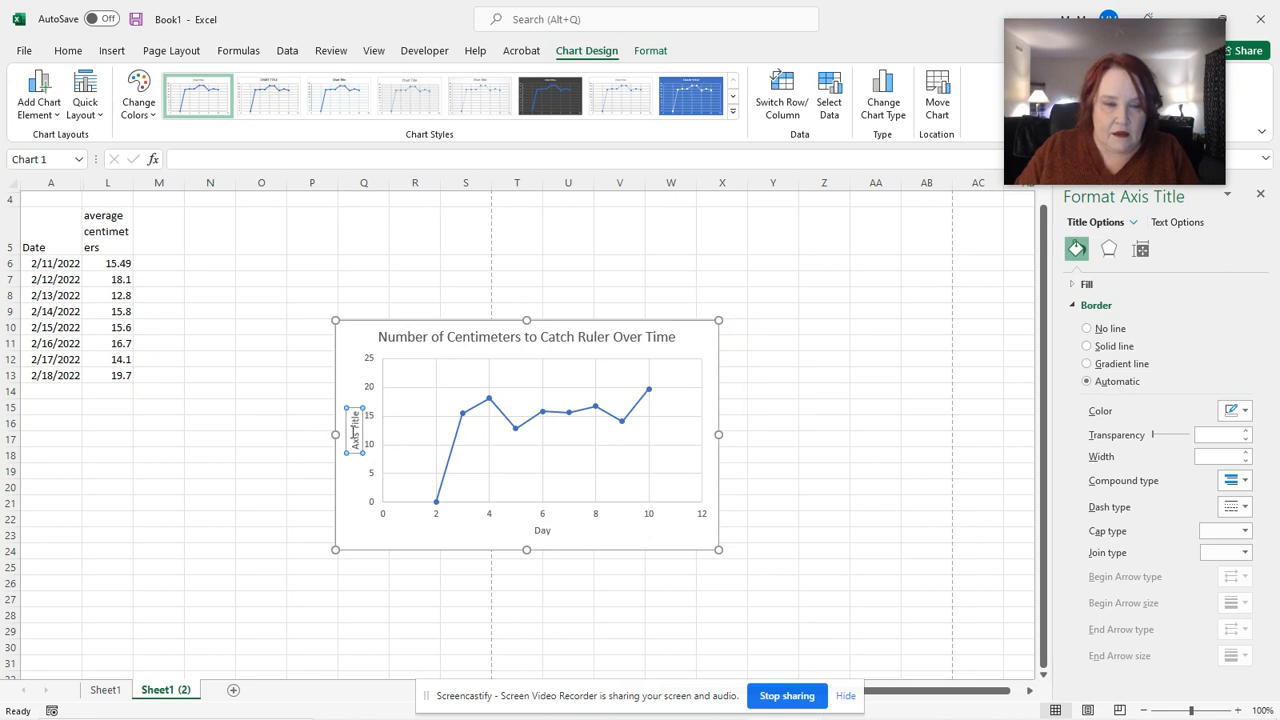
pyautogui.moveTo(356, 430); pyautogui.dragTo(505, 400)
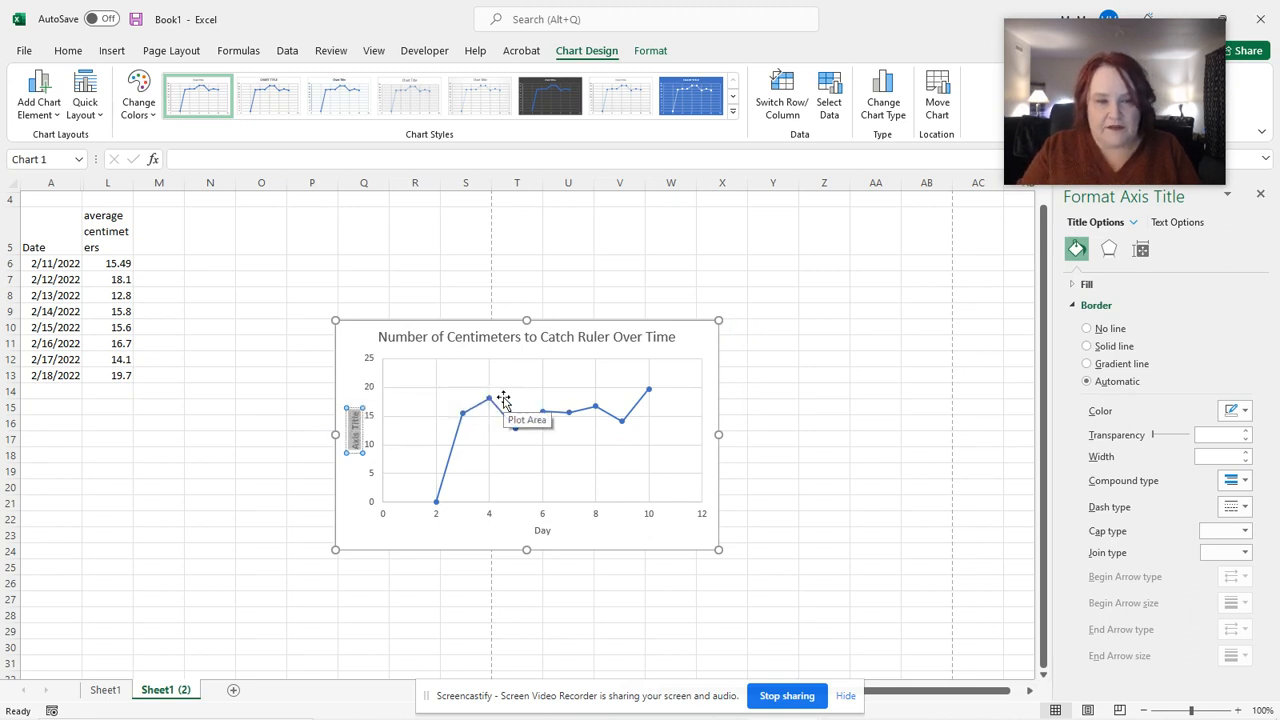
pyautogui.write('Number')
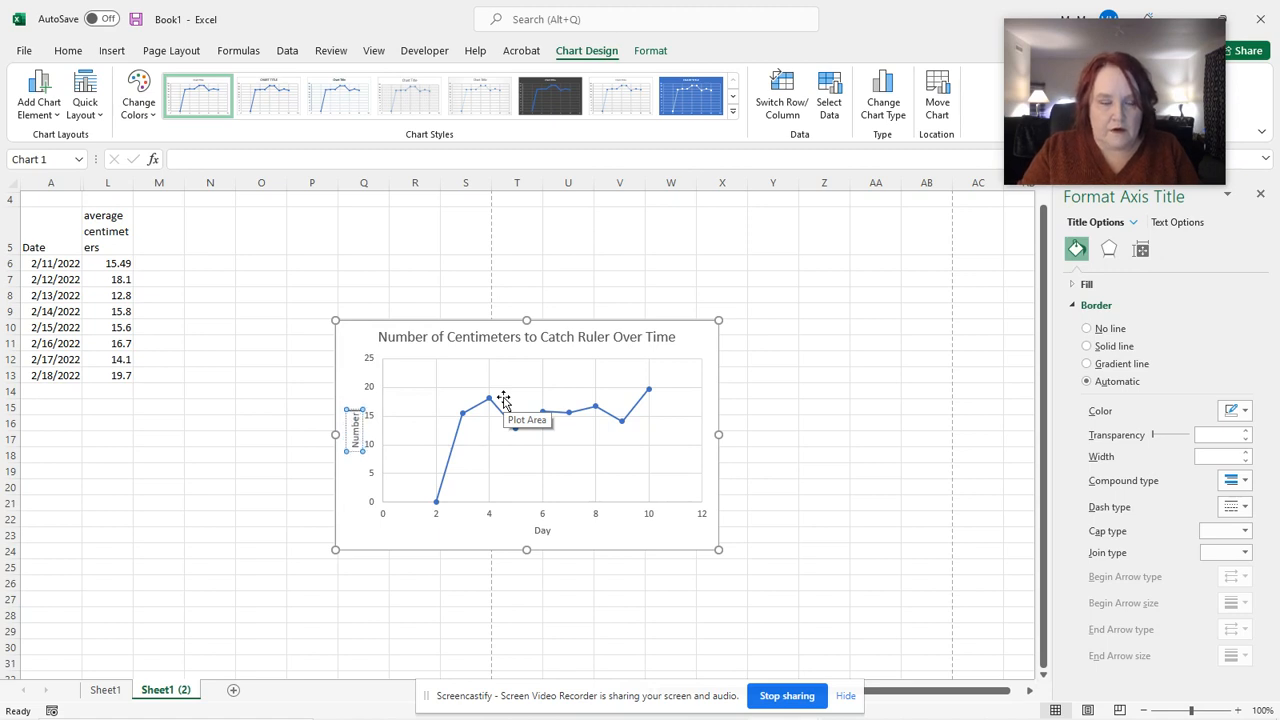
pyautogui.press('BackSpace')
pyautogui.press('BackSpace')
pyautogui.press('BackSpace')
pyautogui.press('BackSpace')
pyautogui.press('BackSpace')
pyautogui.press('BackSpace')
pyautogui.write('Ave')
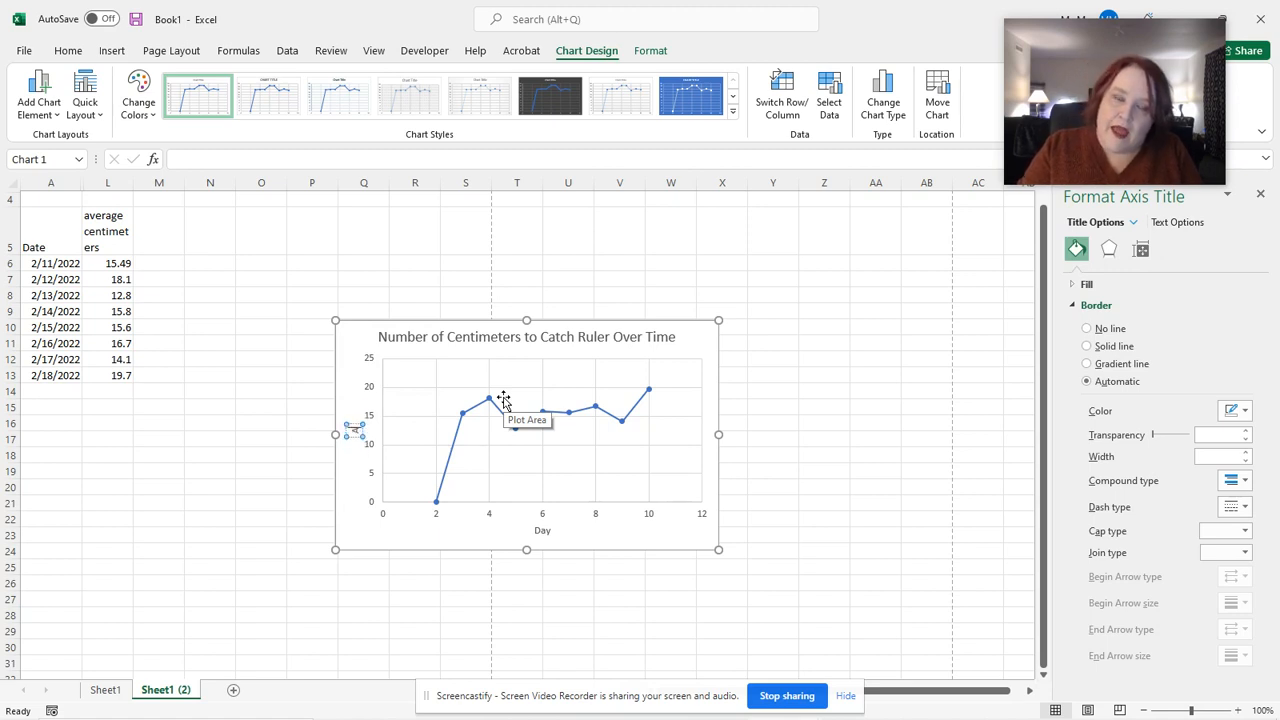
pyautogui.write('rage Number o')
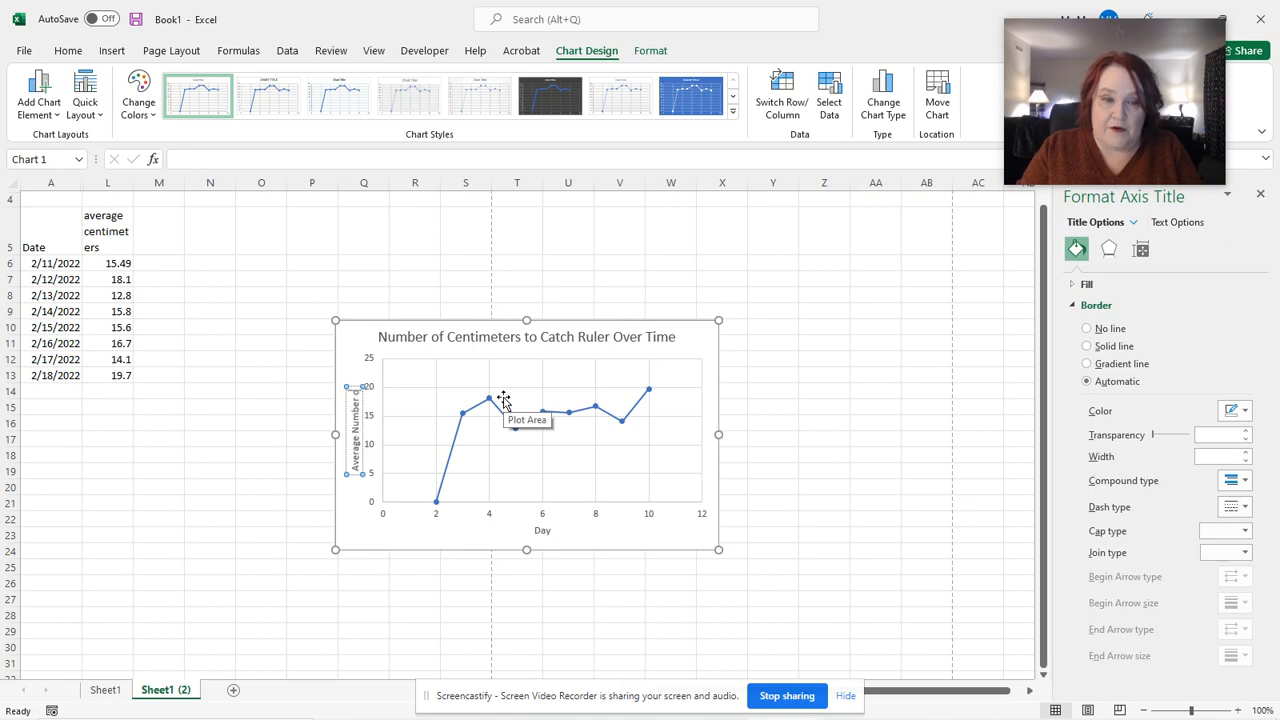
pyautogui.write('f Centimeters to C')
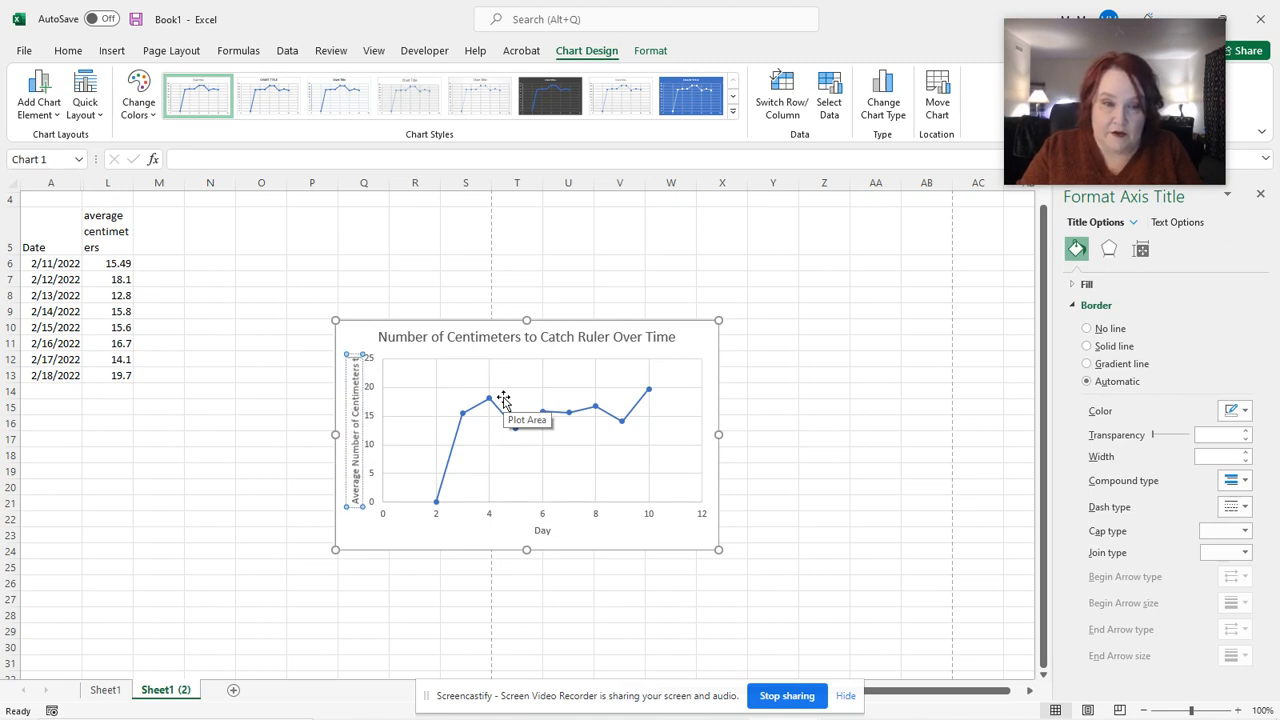
pyautogui.write('atch')
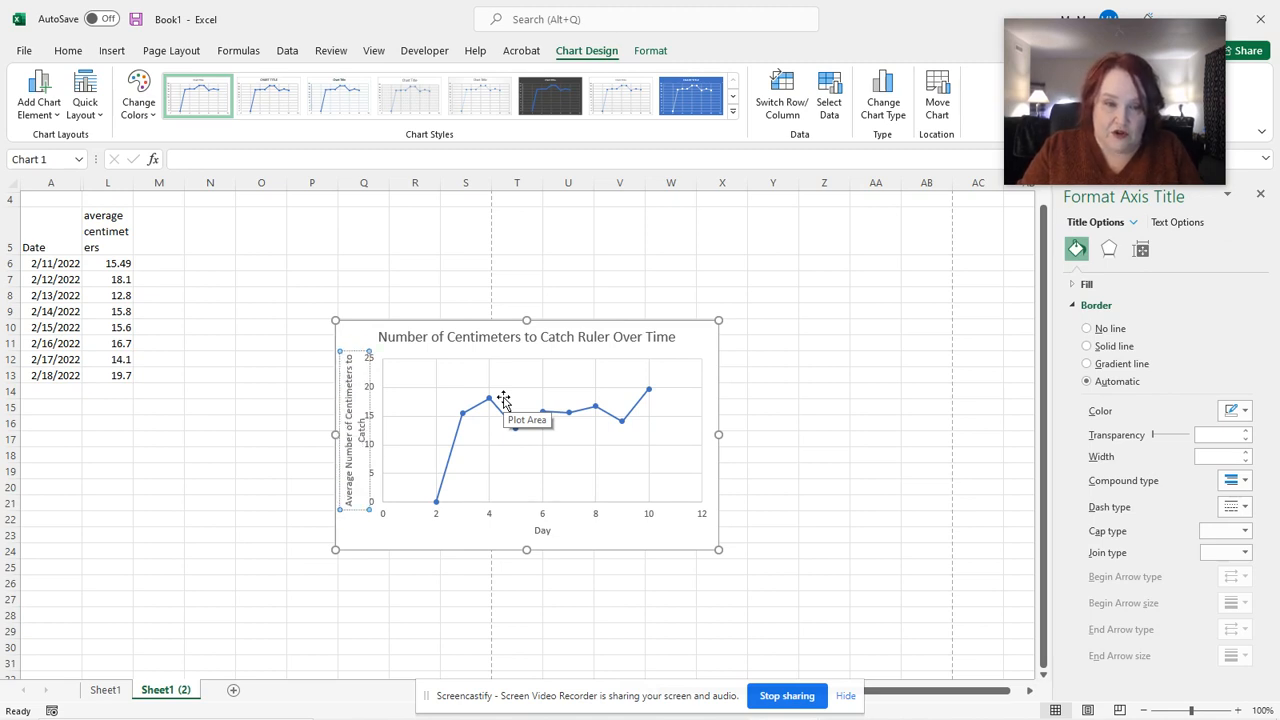
pyautogui.write(' A Dro')
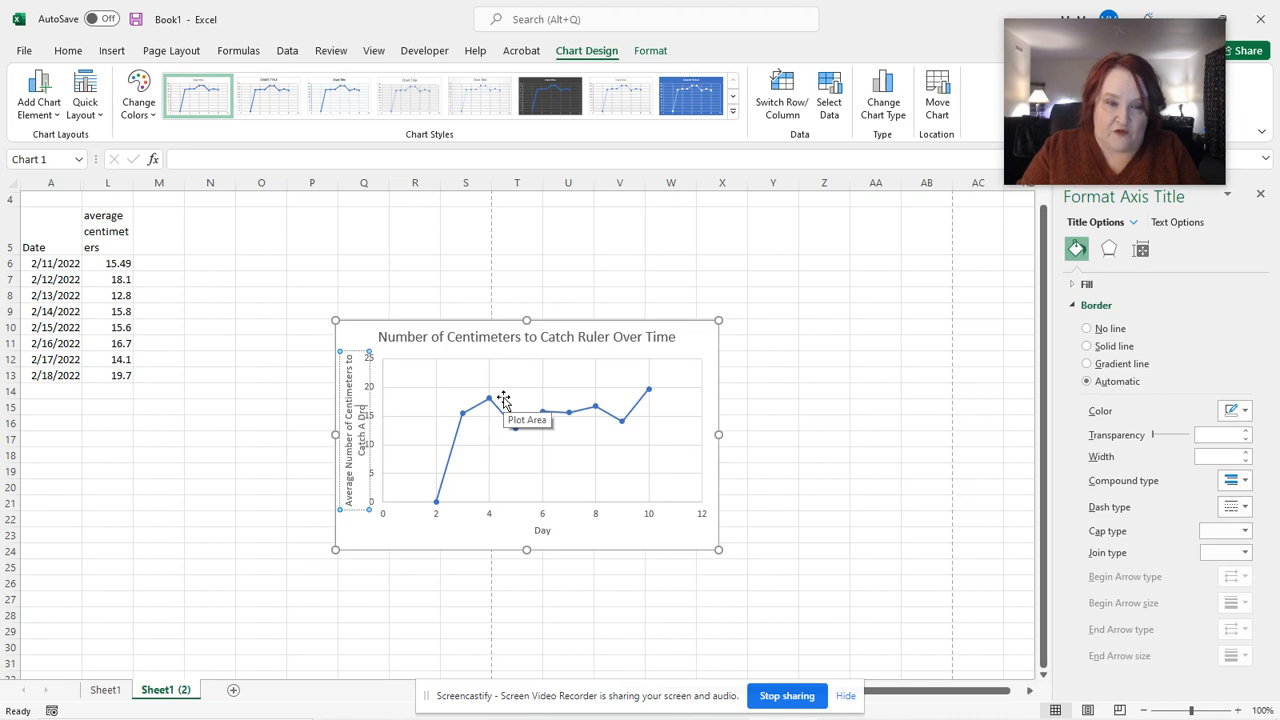
pyautogui.write('pped Ruler')
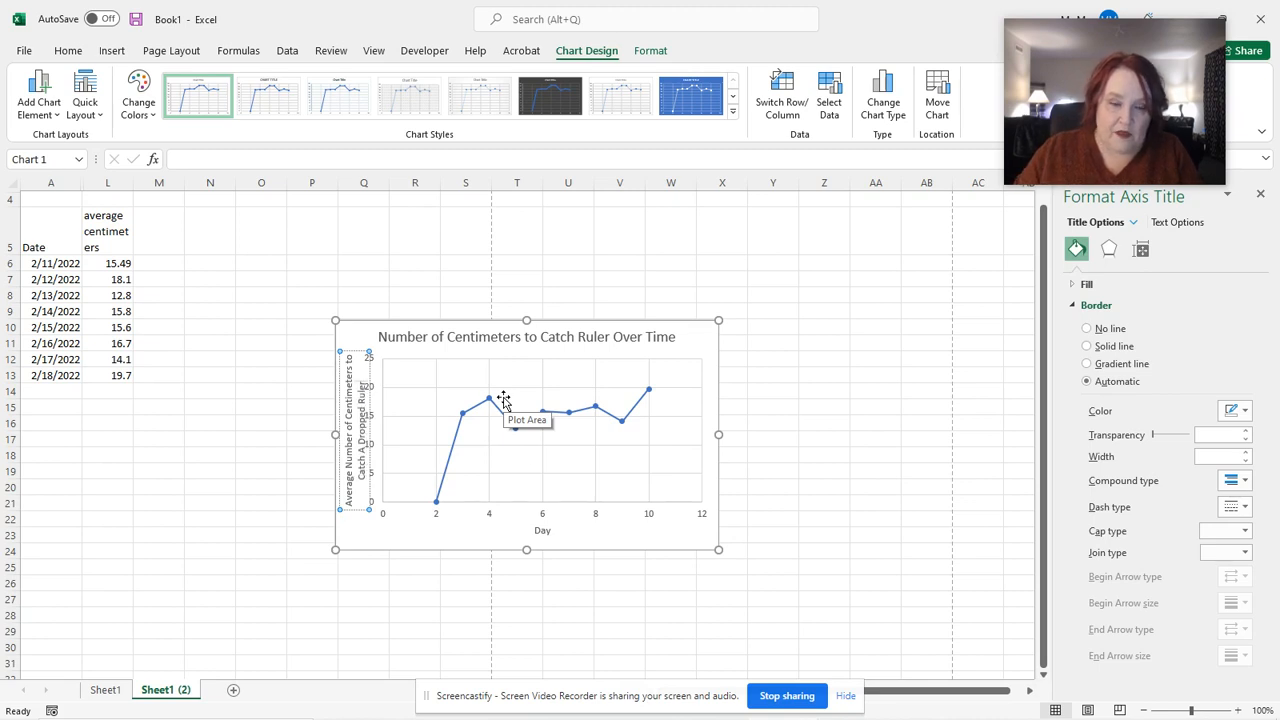
pyautogui.click(443, 528)
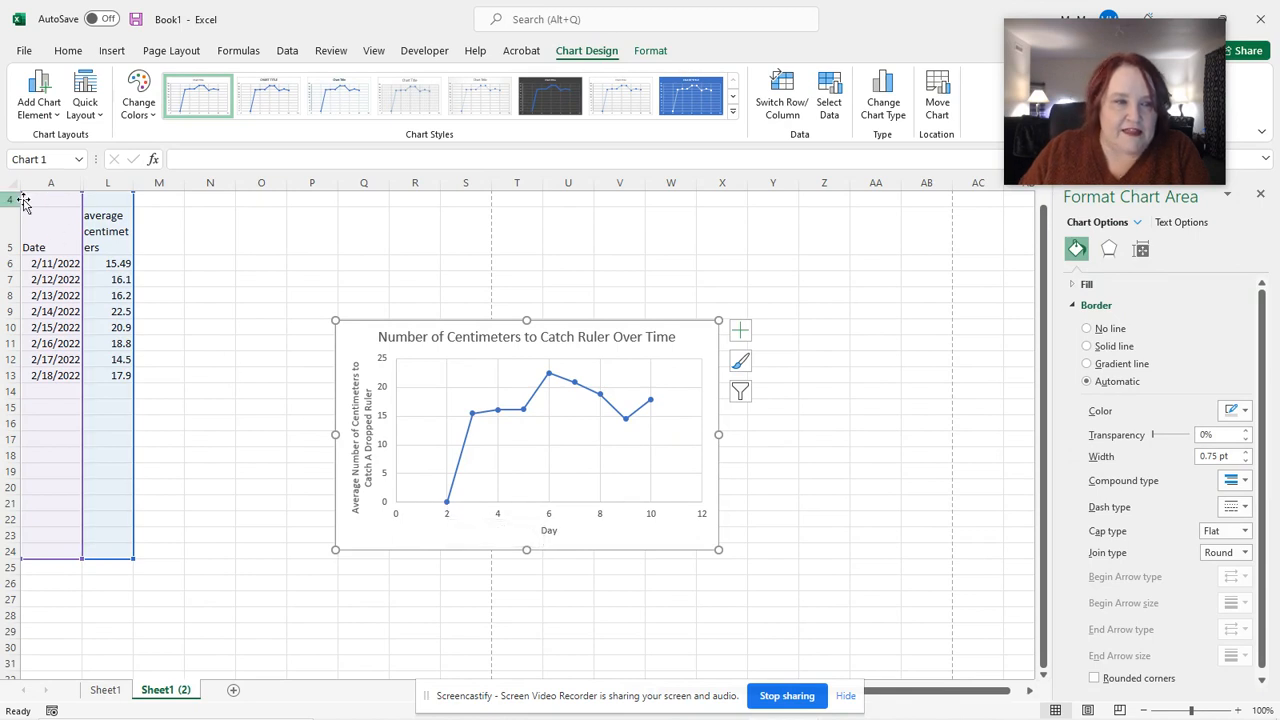
# - Delete the empty row 4 above the Date and average centimeters headers
pyautogui.click(214, 223)
pyautogui.click(10, 200)
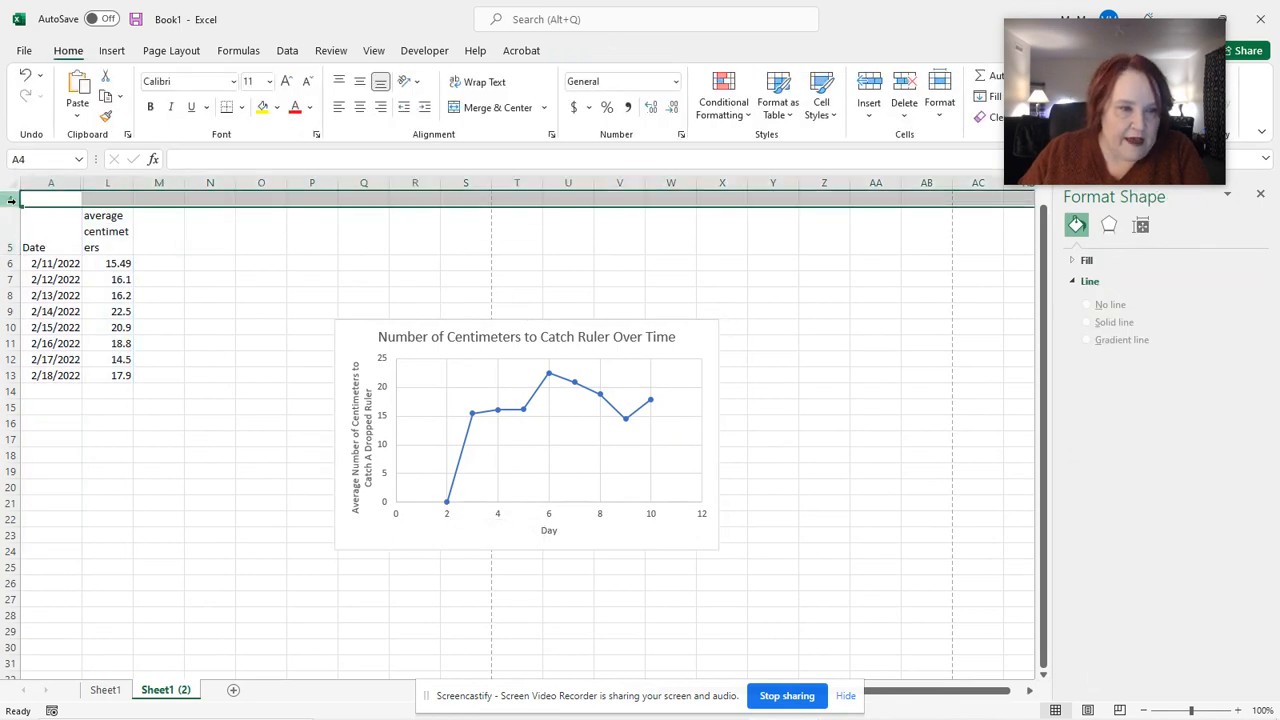
pyautogui.rightClick(10, 200)
pyautogui.click(80, 360)
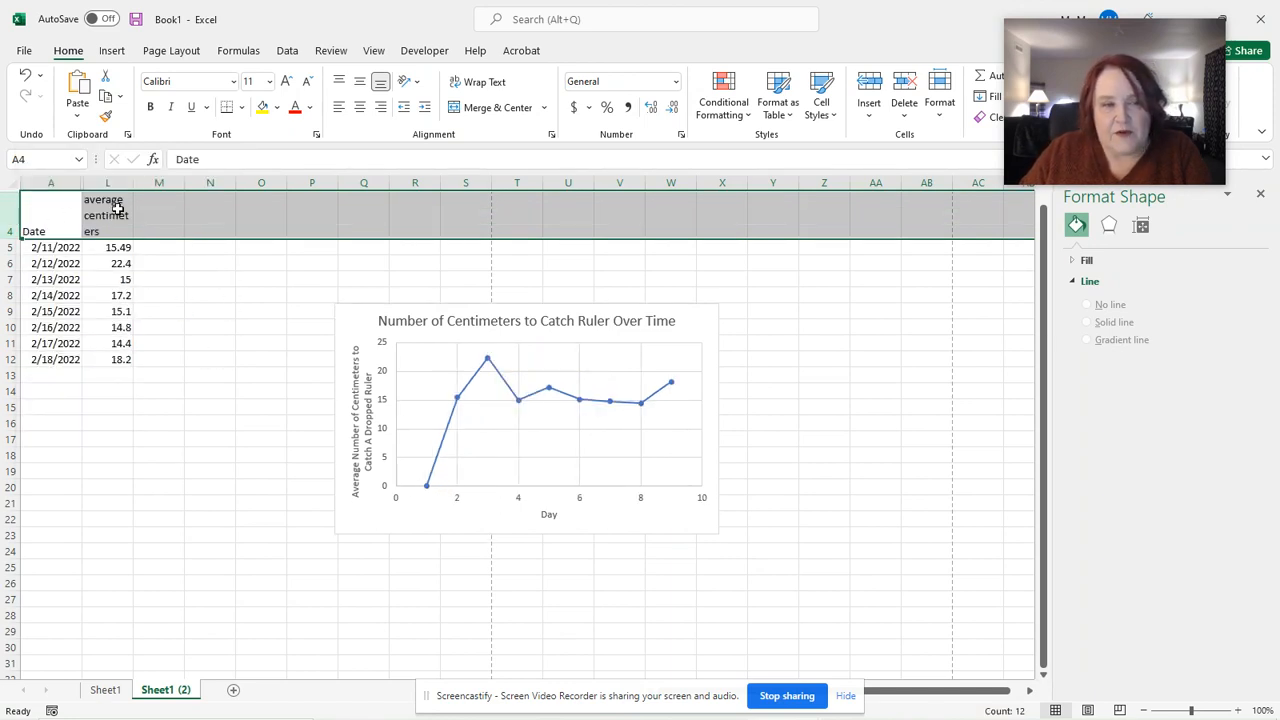
# - Set the chart series' X values to A5:A23 and Y values to L5:L23, and widen the chart to the far edge of column Z
pyautogui.click(427, 486)
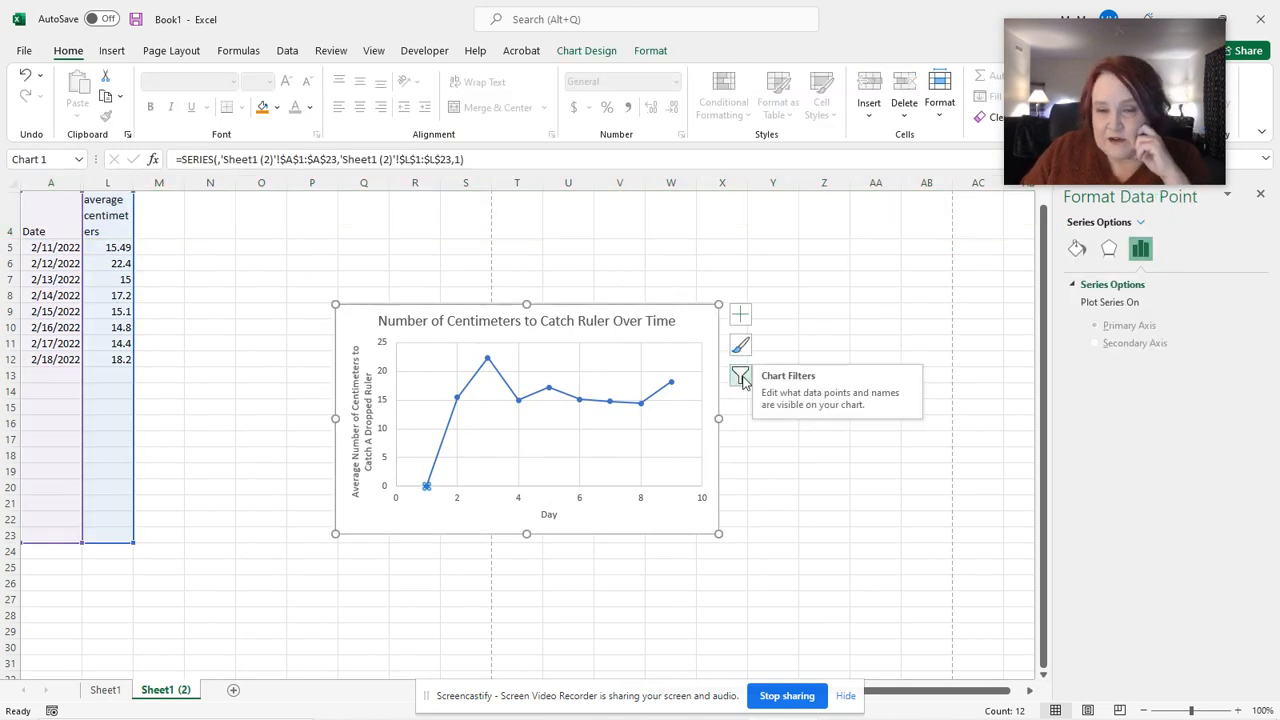
pyautogui.click(740, 376)
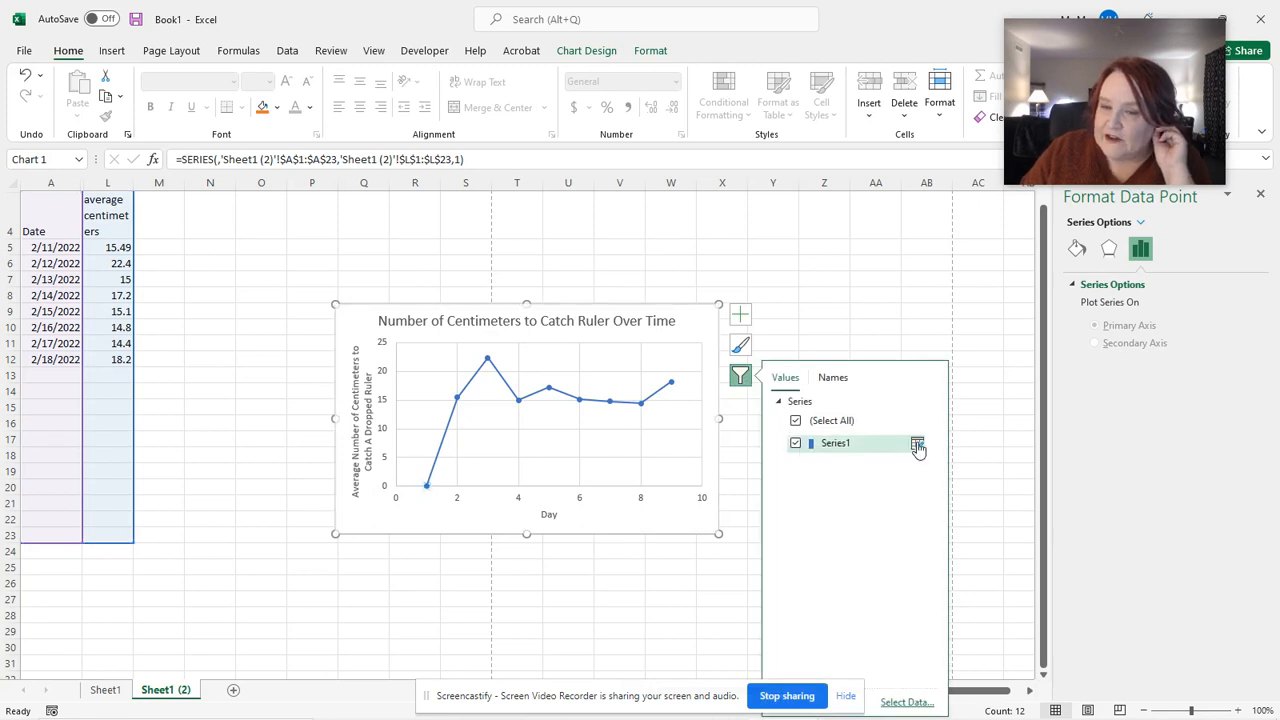
pyautogui.click(917, 446)
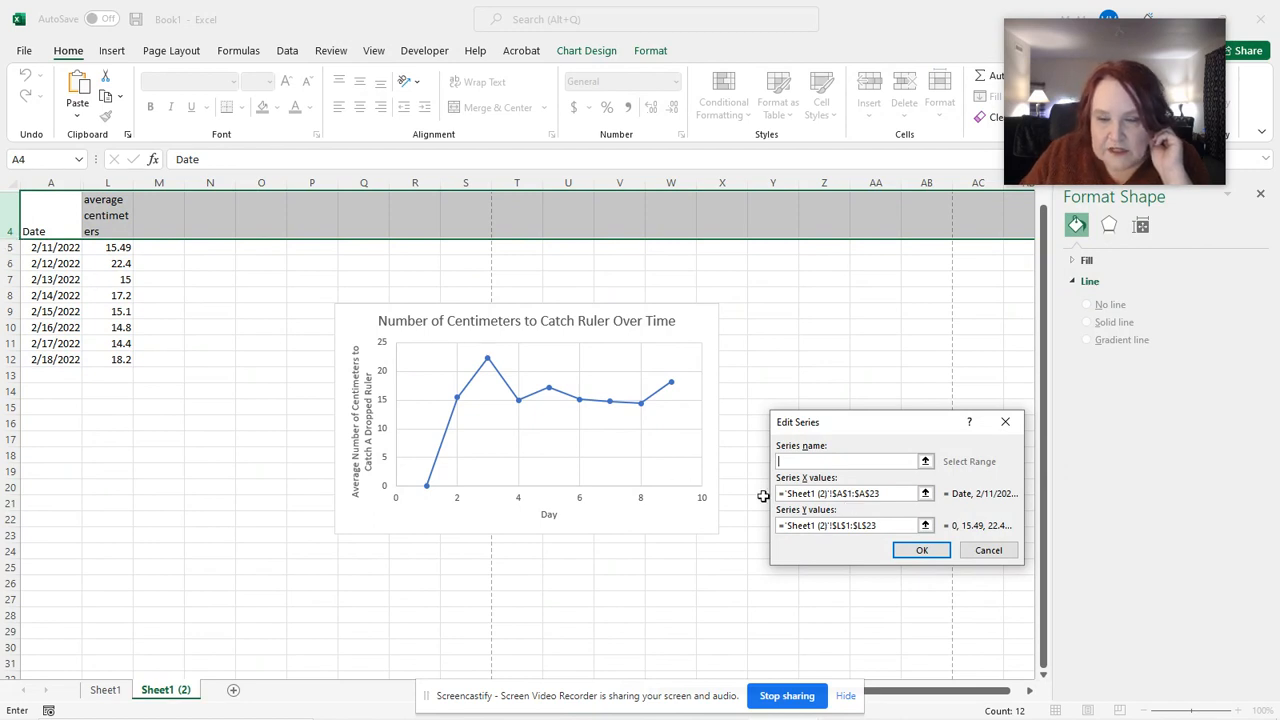
pyautogui.click(851, 492)
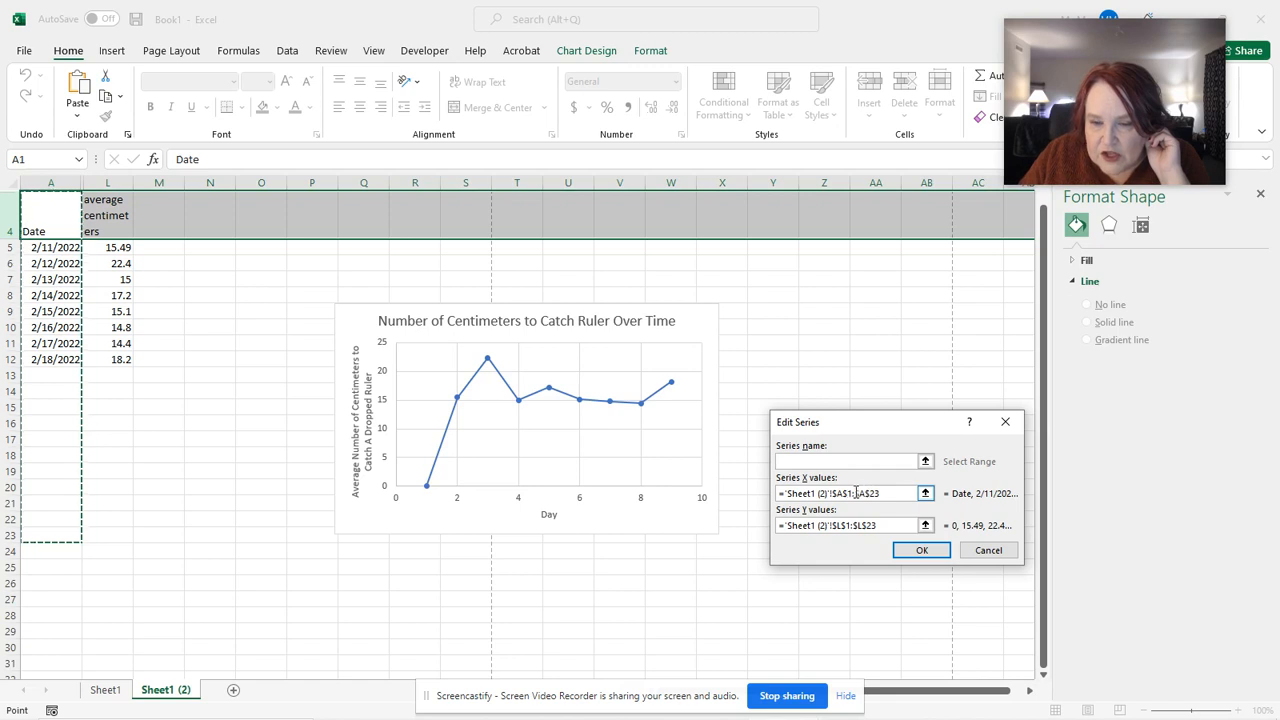
pyautogui.click(851, 492)
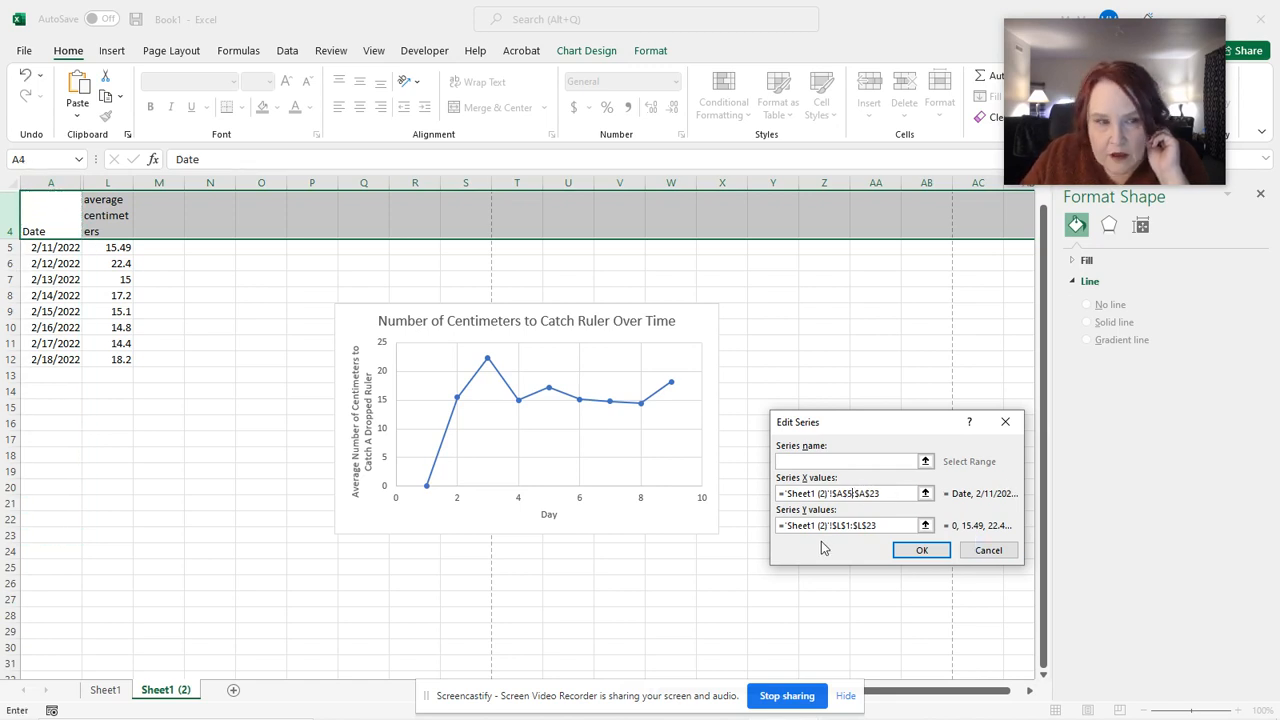
pyautogui.click(853, 533)
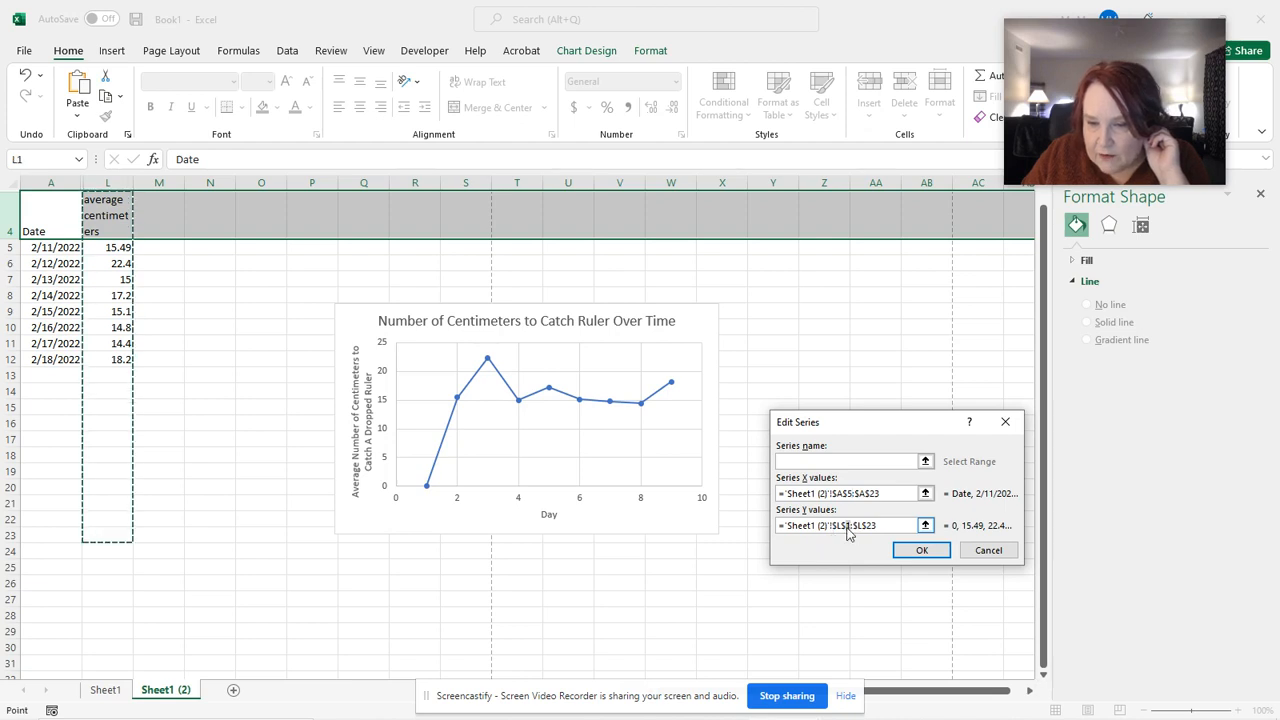
pyautogui.press('BackSpace')
pyautogui.write('5')
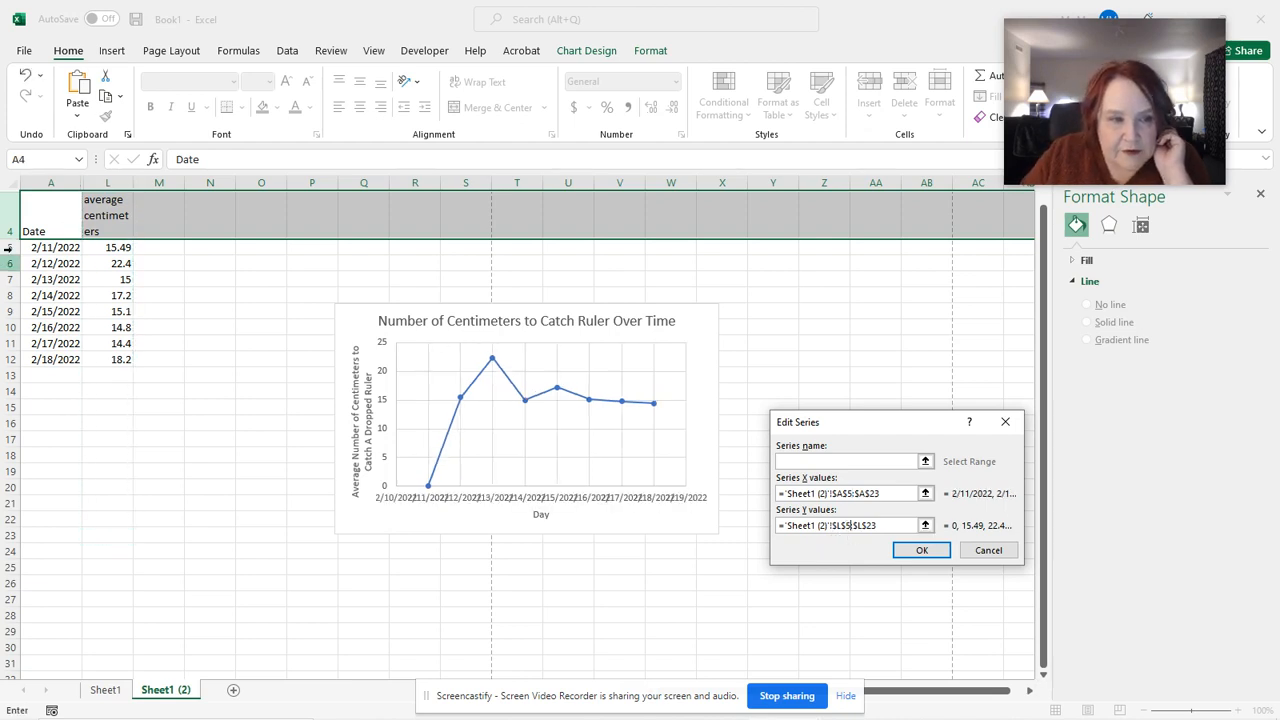
pyautogui.click(922, 551)
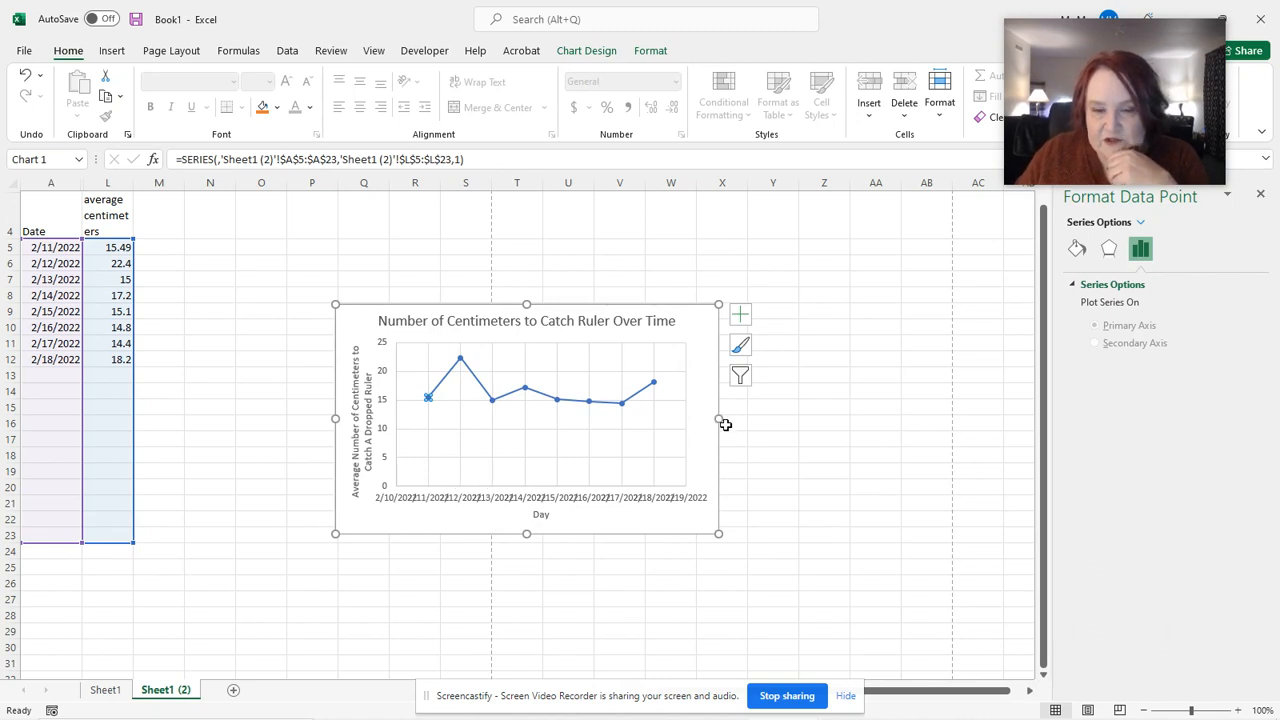
pyautogui.moveTo(719, 421); pyautogui.dragTo(847, 416)
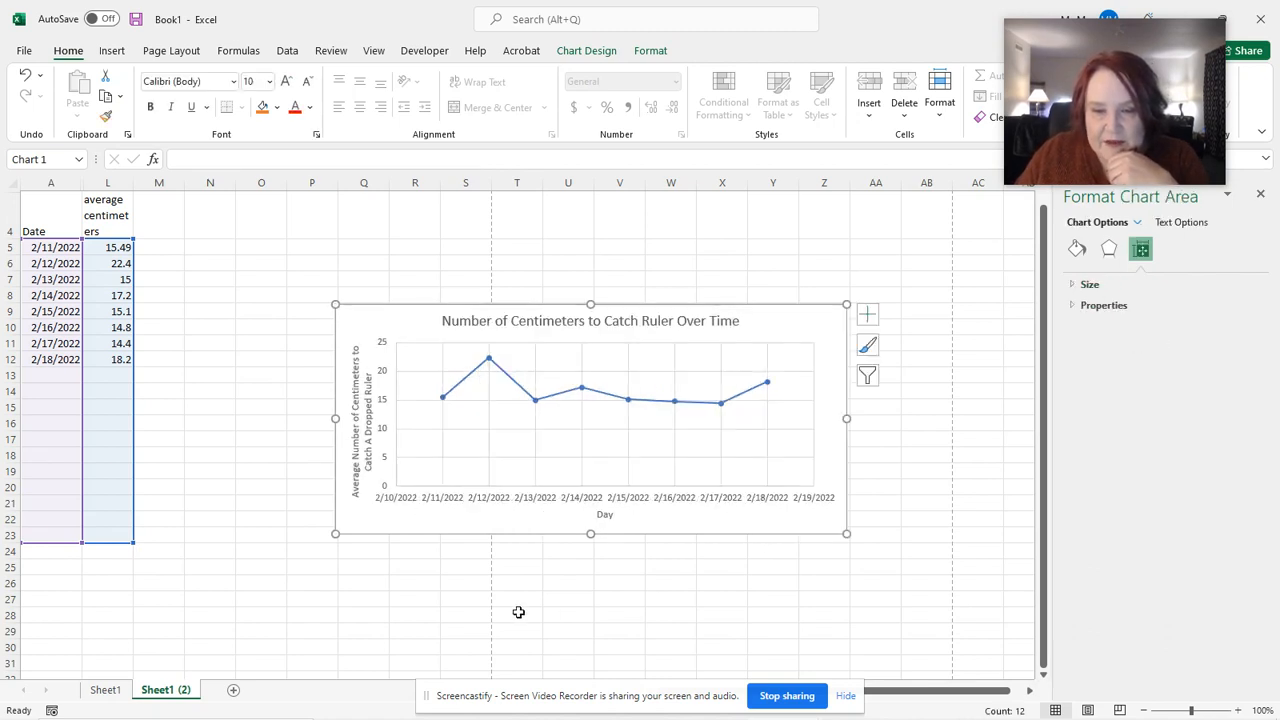
# - Set the text direction of the horizontal axis date labels to Rotate all text 90°
pyautogui.click(867, 315)
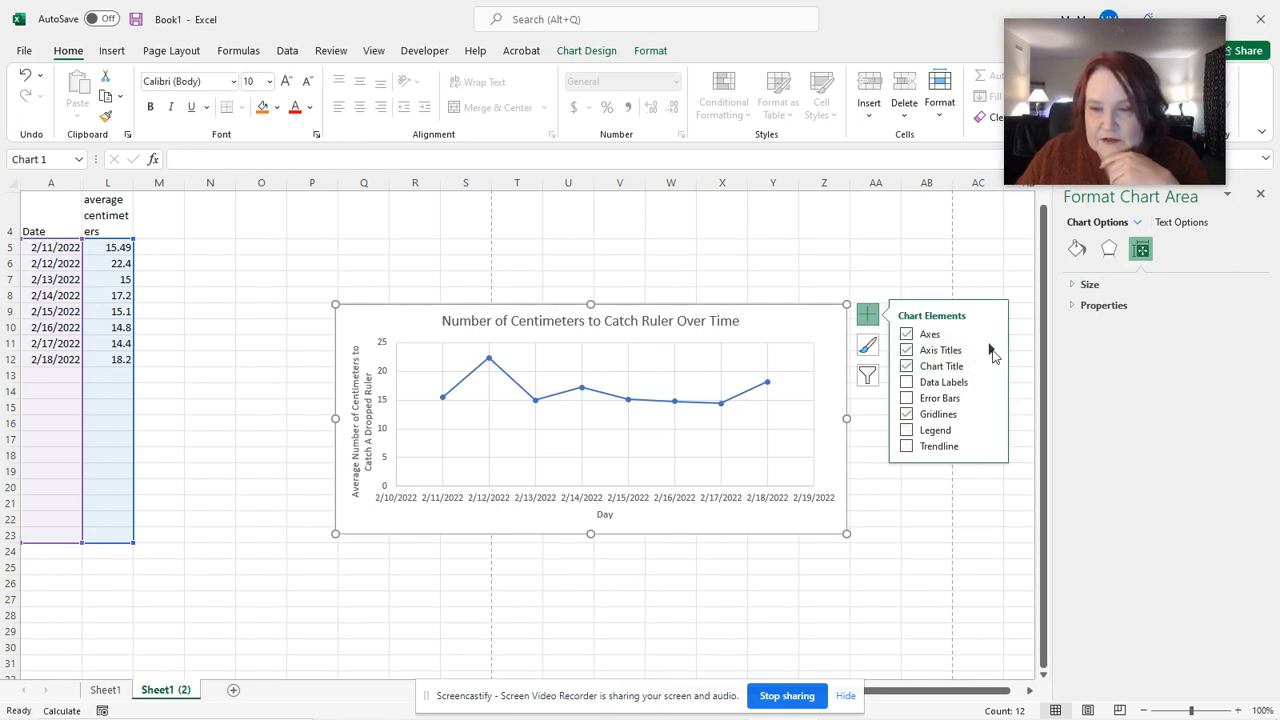
pyautogui.click(994, 351)
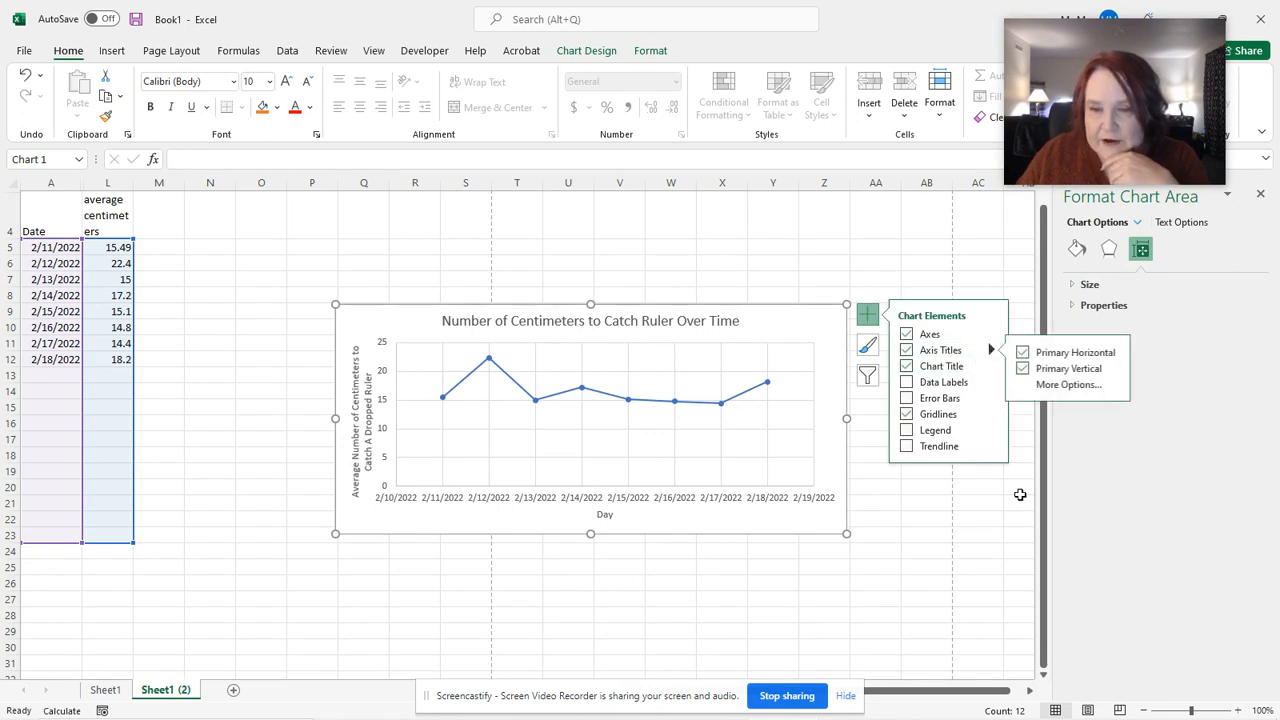
pyautogui.click(1058, 384)
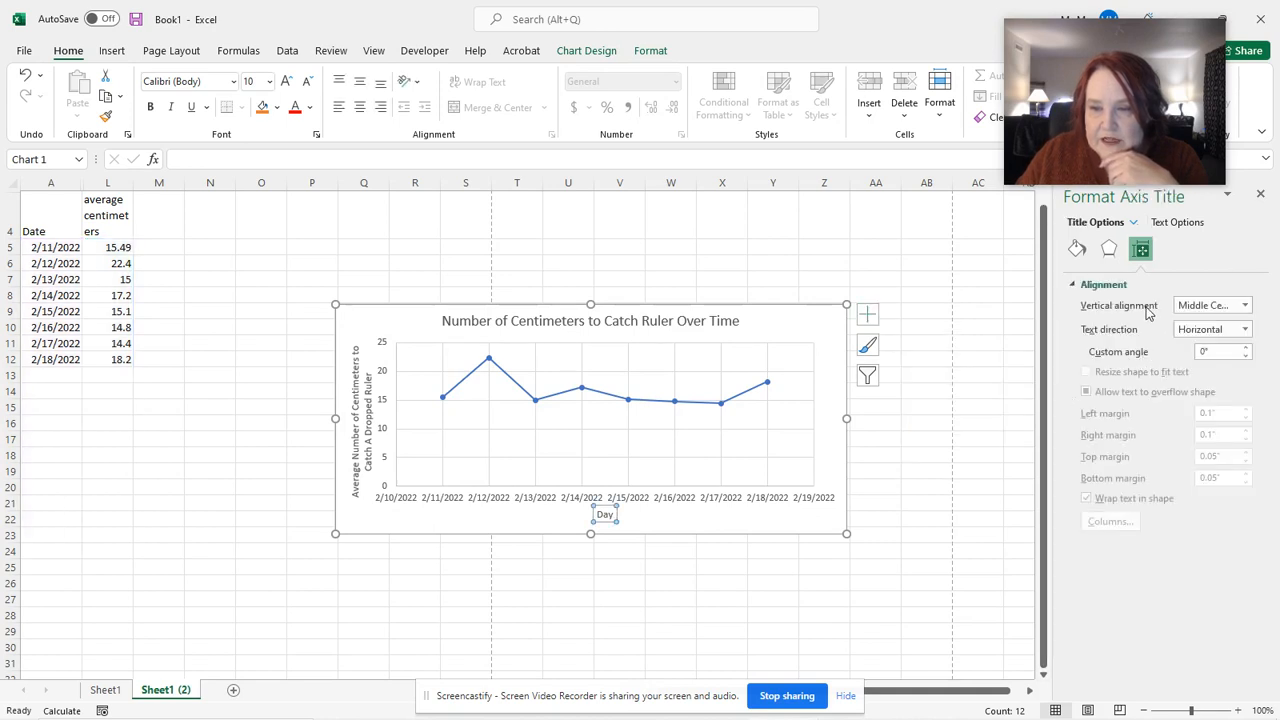
pyautogui.click(438, 500)
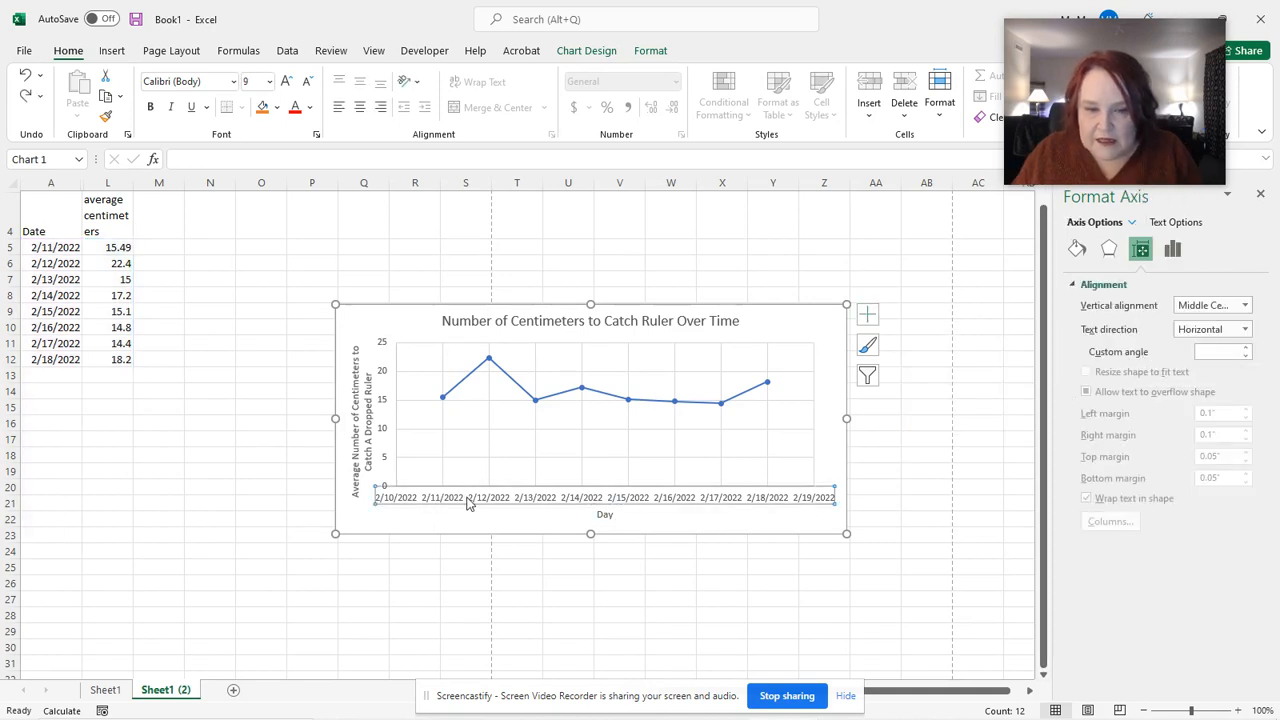
pyautogui.click(1245, 330)
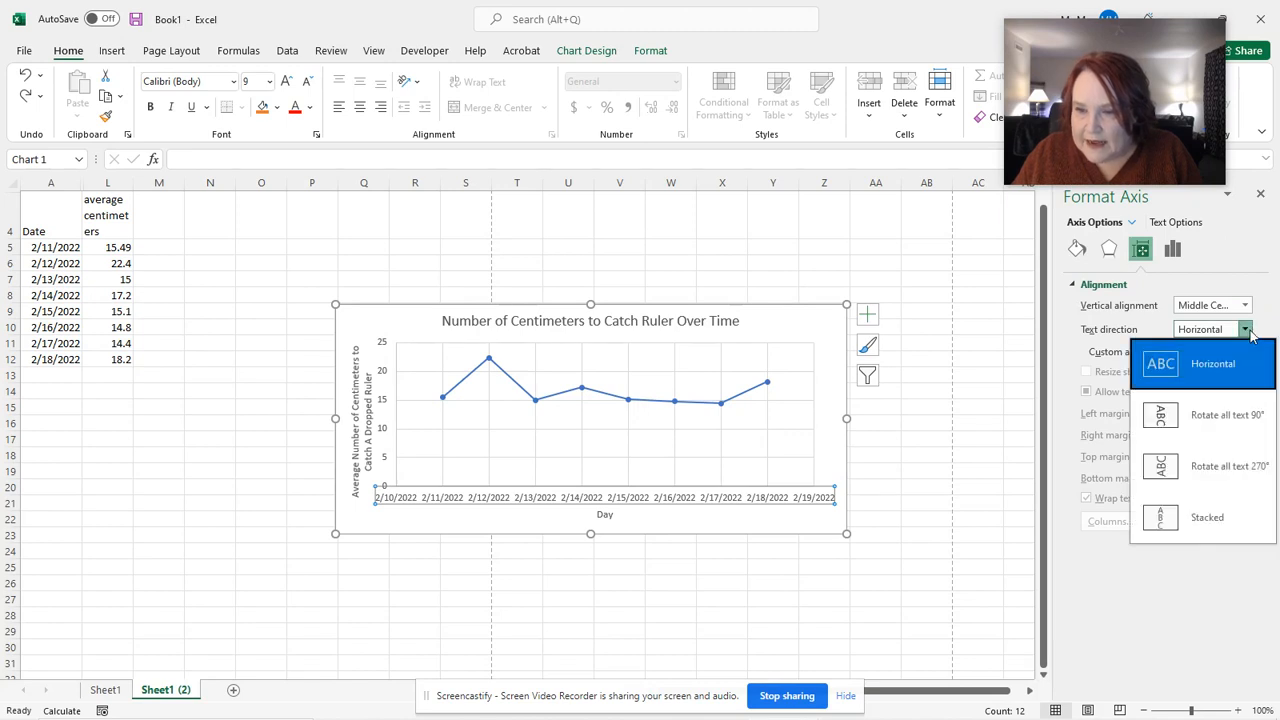
pyautogui.click(1217, 420)
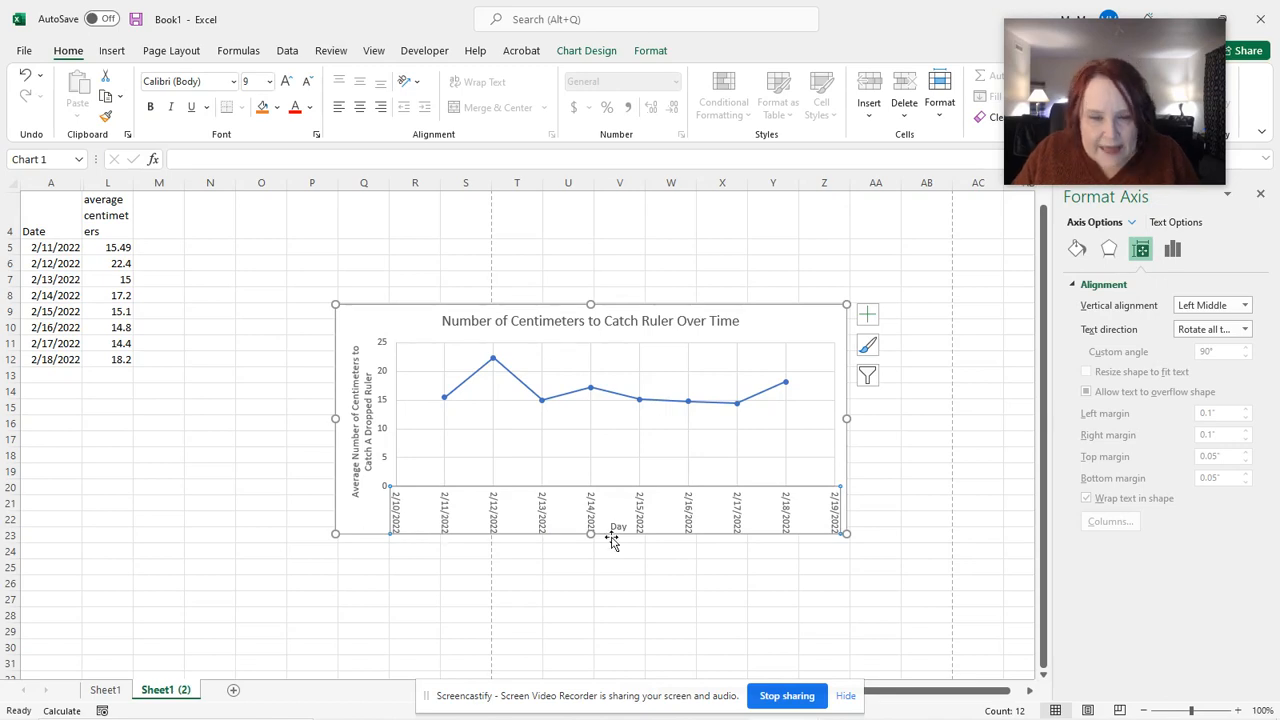
# - Change the text direction of the horizontal axis date labels to Rotate all text 270°
pyautogui.click(776, 511)
pyautogui.click(784, 517)
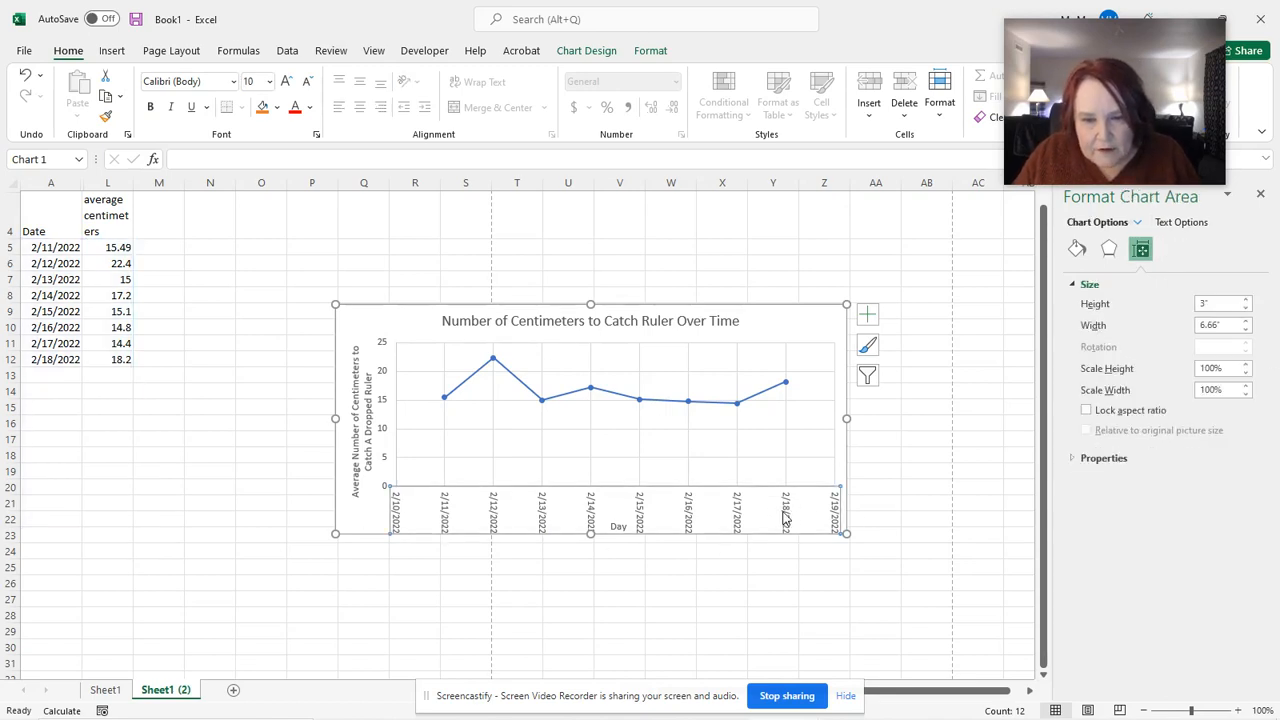
pyautogui.click(1245, 333)
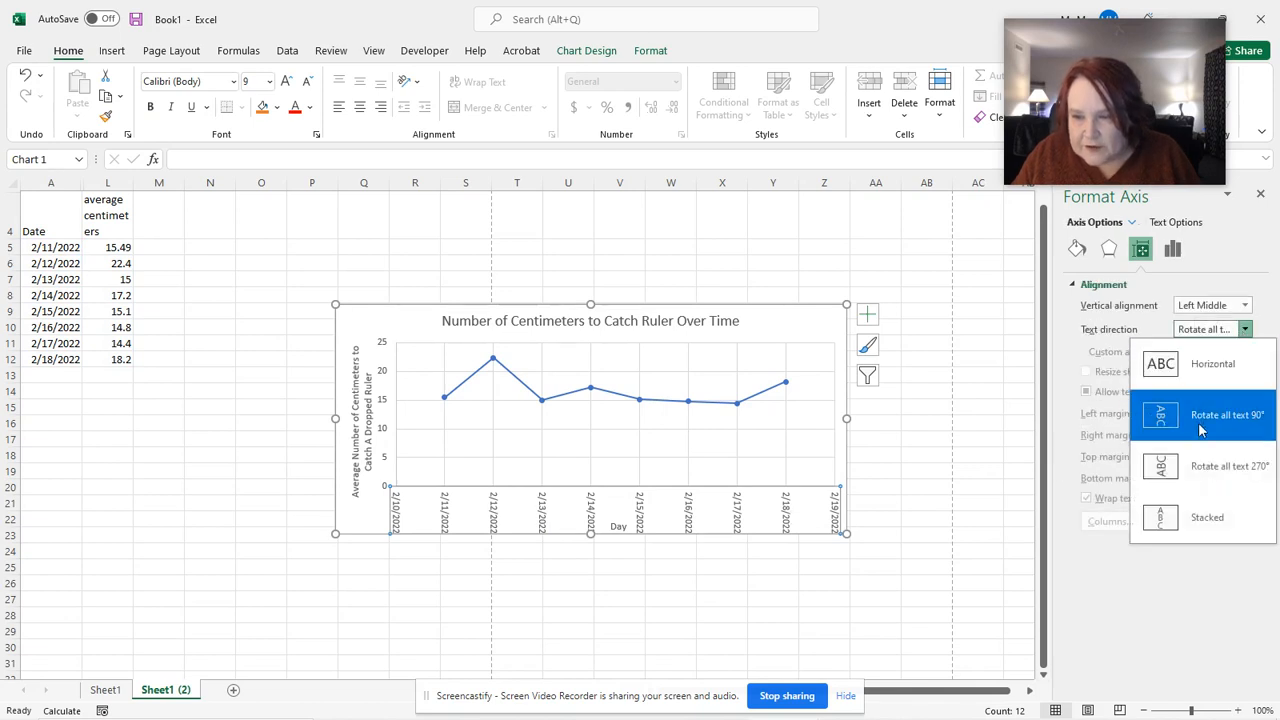
pyautogui.click(1195, 470)
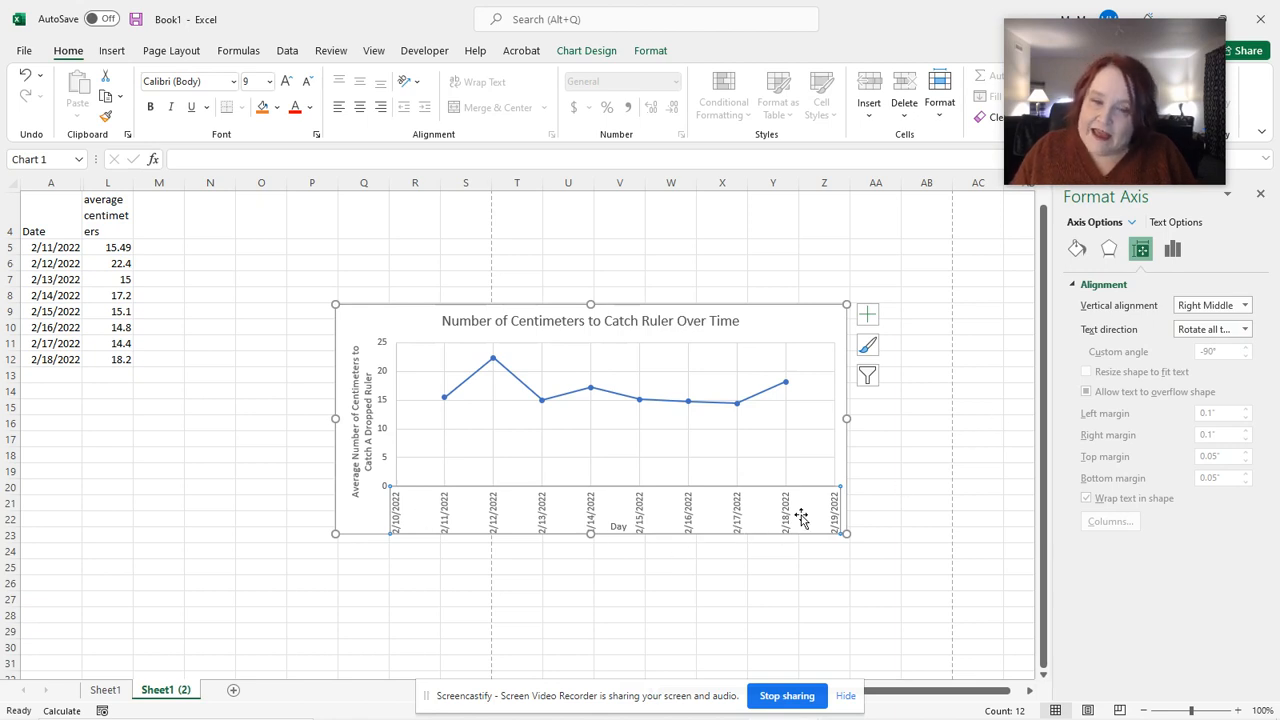
# - Delete the "Day" title text below the horizontal axis of the chart
pyautogui.click(615, 528)
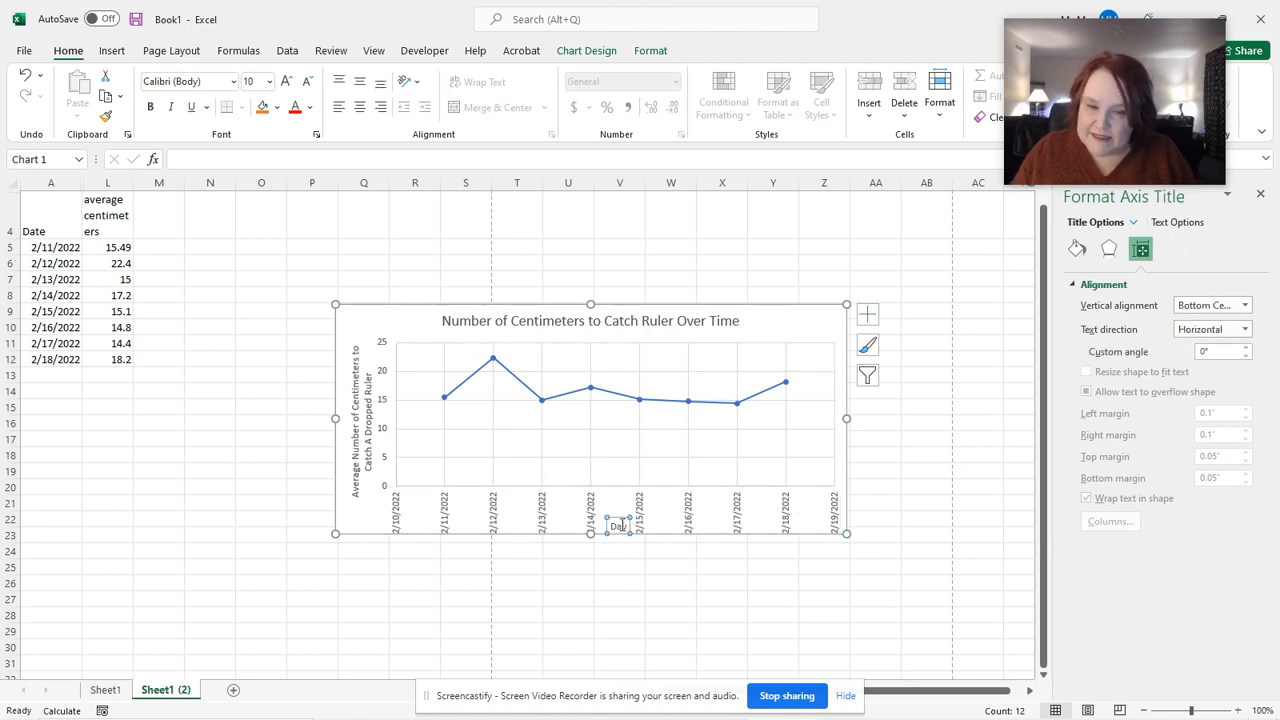
pyautogui.press('Delete')
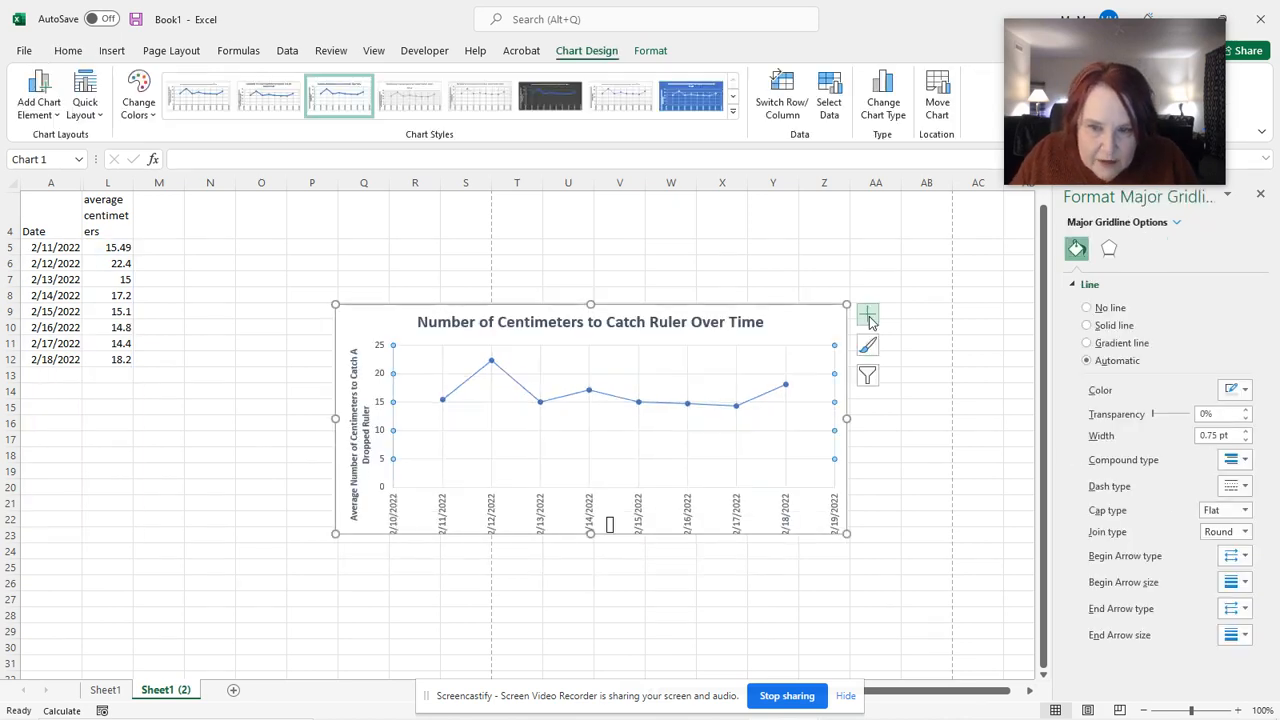
pyautogui.click(868, 318)
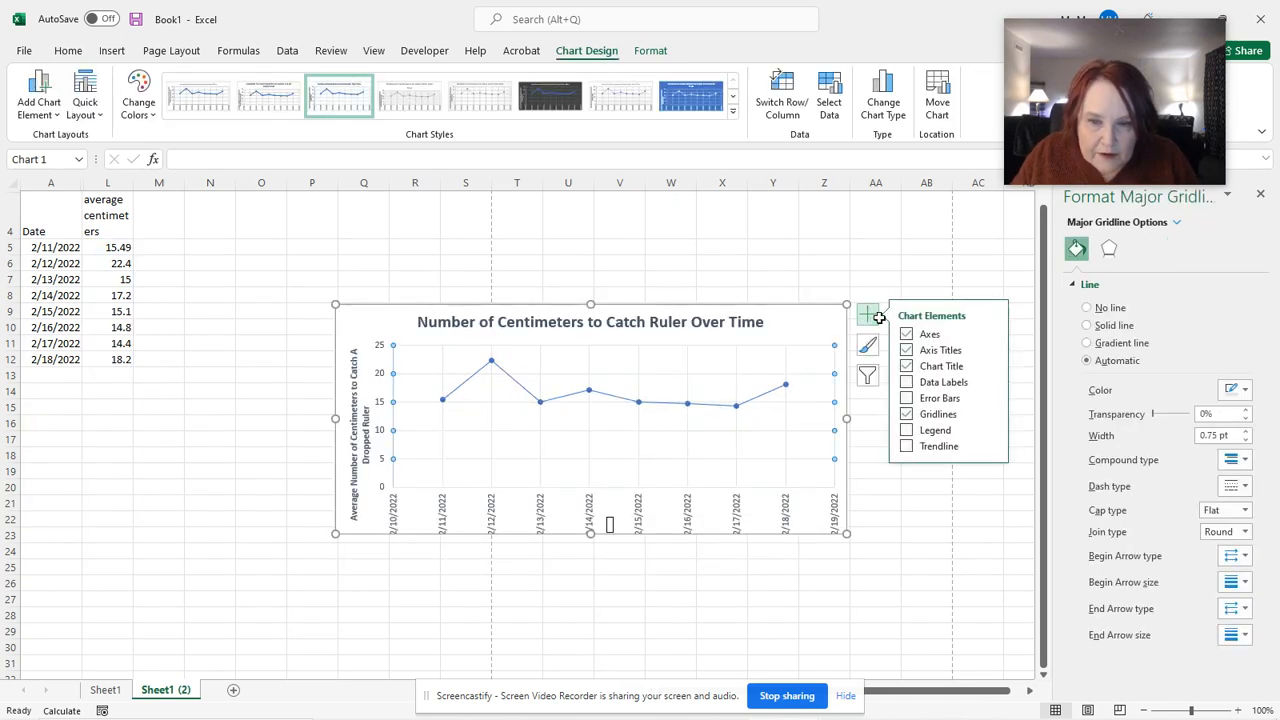
# - Give the chart area a solid black border with a width of 1.5 pt
pyautogui.click(813, 305)
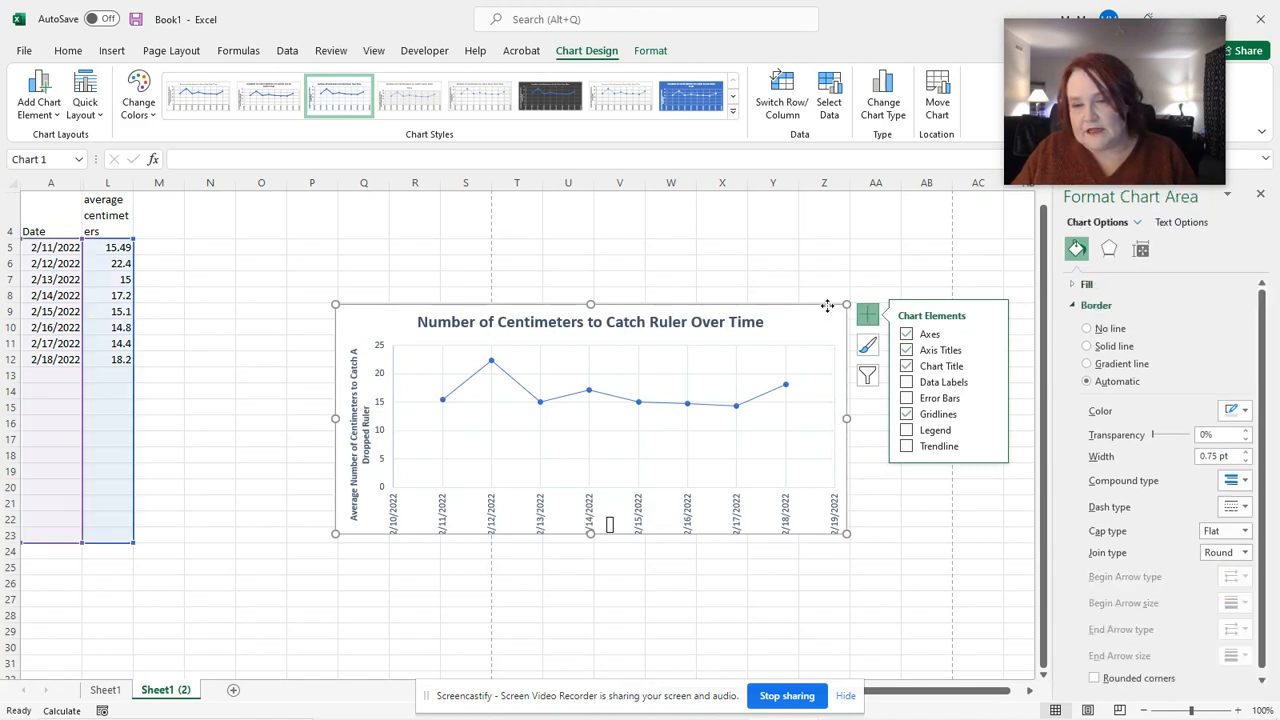
pyautogui.click(1087, 346)
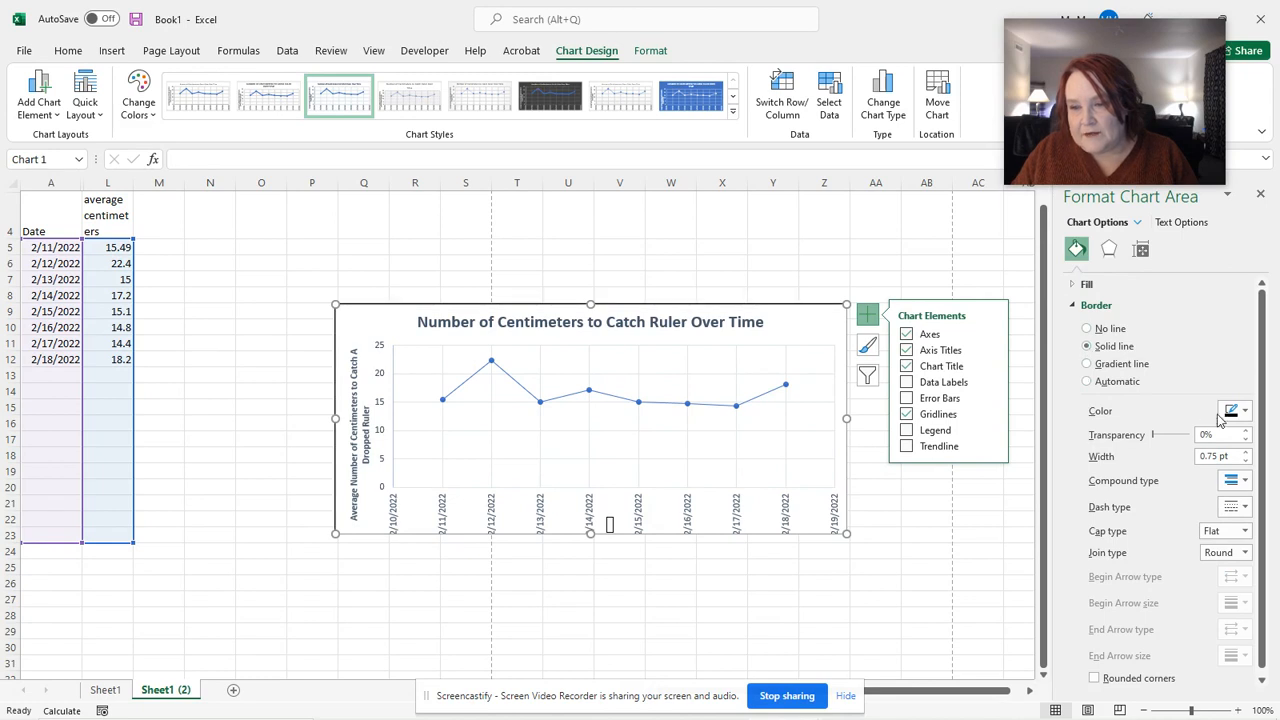
pyautogui.click(1245, 418)
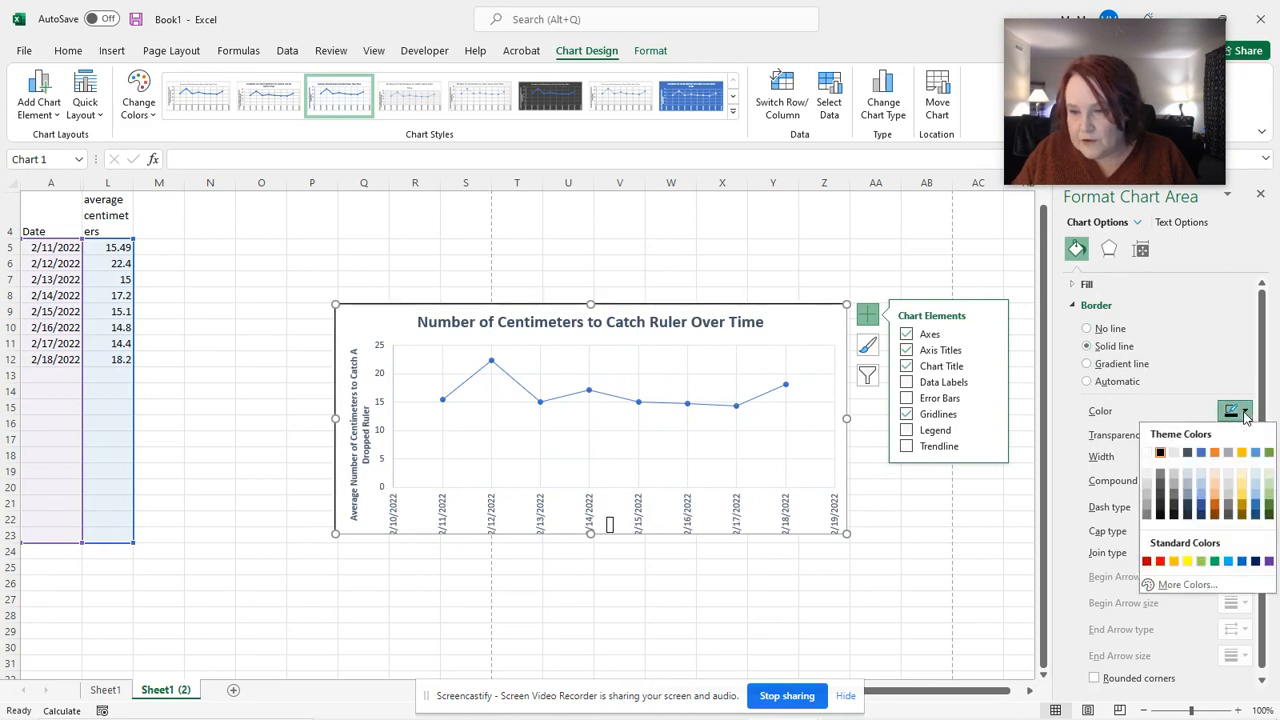
pyautogui.click(1160, 454)
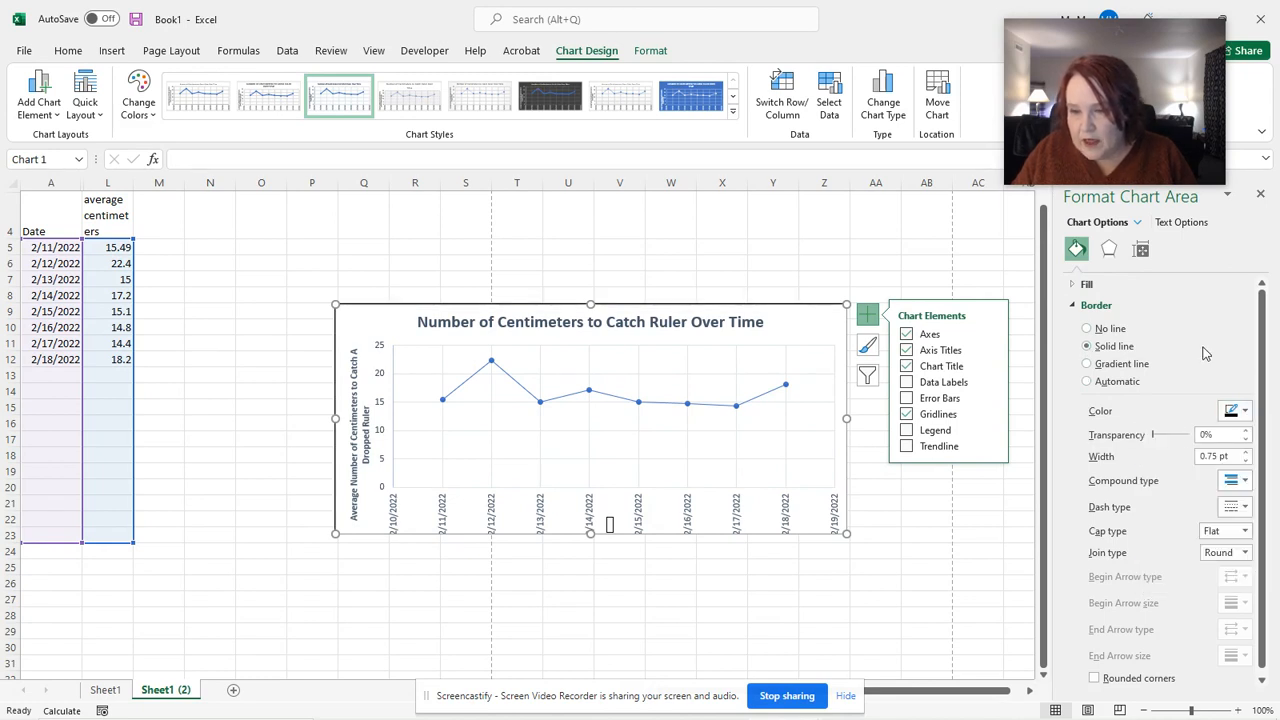
pyautogui.click(1246, 452)
pyautogui.click(1246, 452)
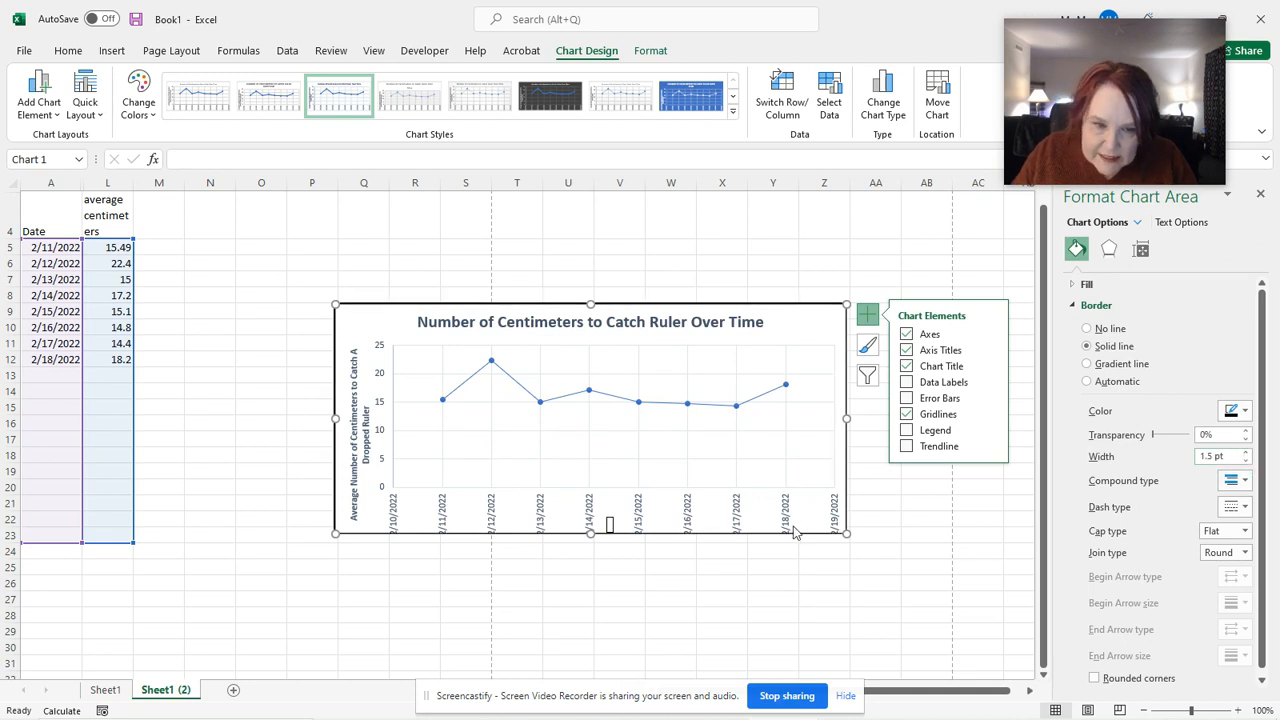
pyautogui.click(920, 548)
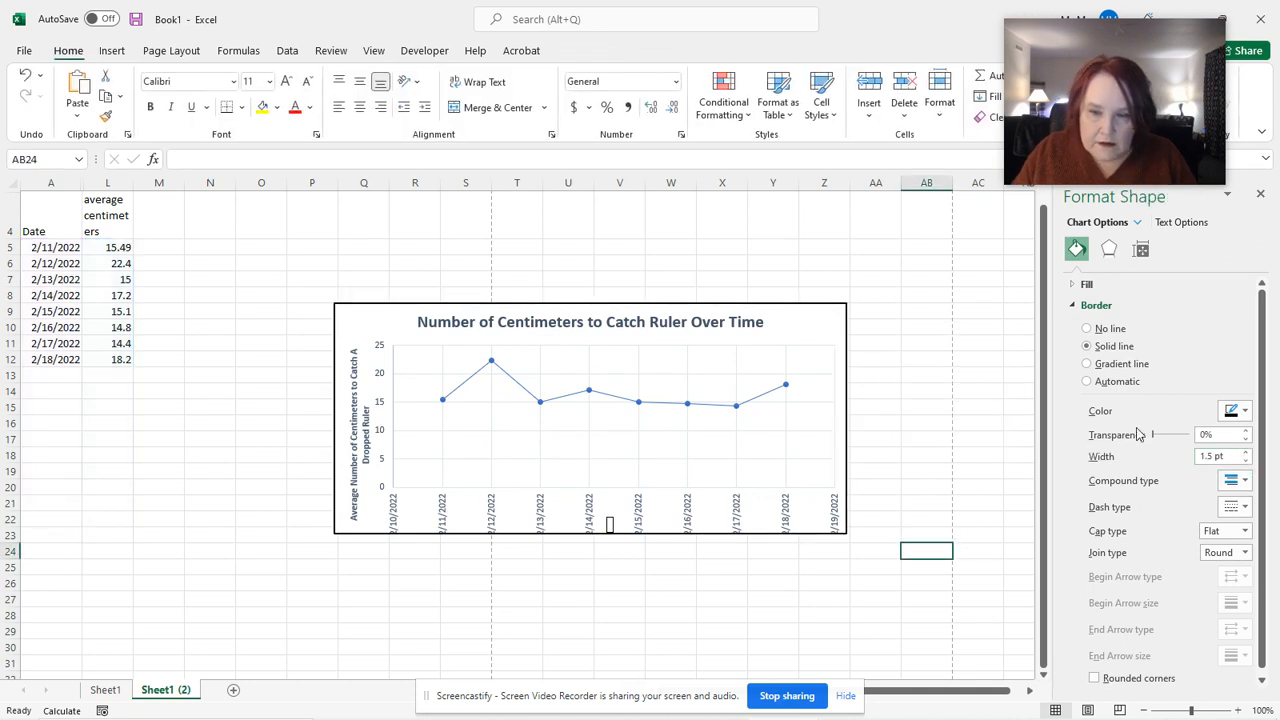
# - Add data labels to the points of the ruler chart
pyautogui.click(843, 323)
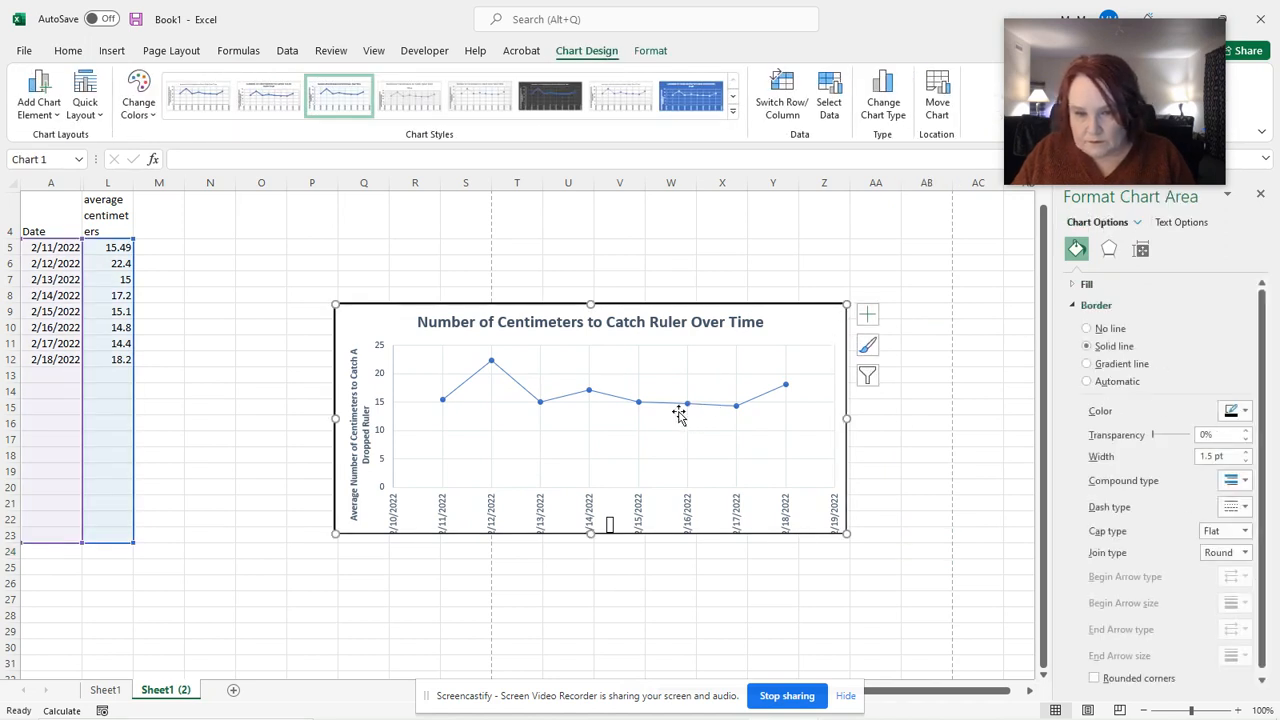
pyautogui.click(926, 518)
pyautogui.click(848, 340)
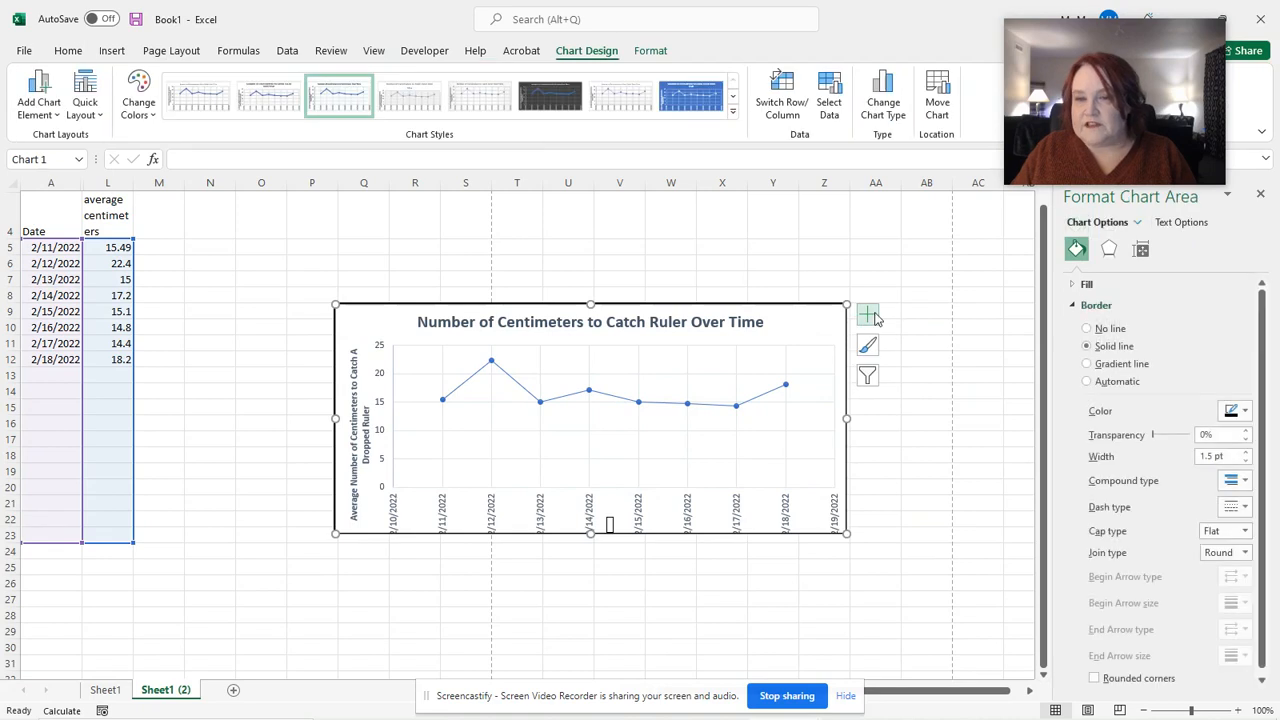
pyautogui.click(866, 315)
pyautogui.click(906, 383)
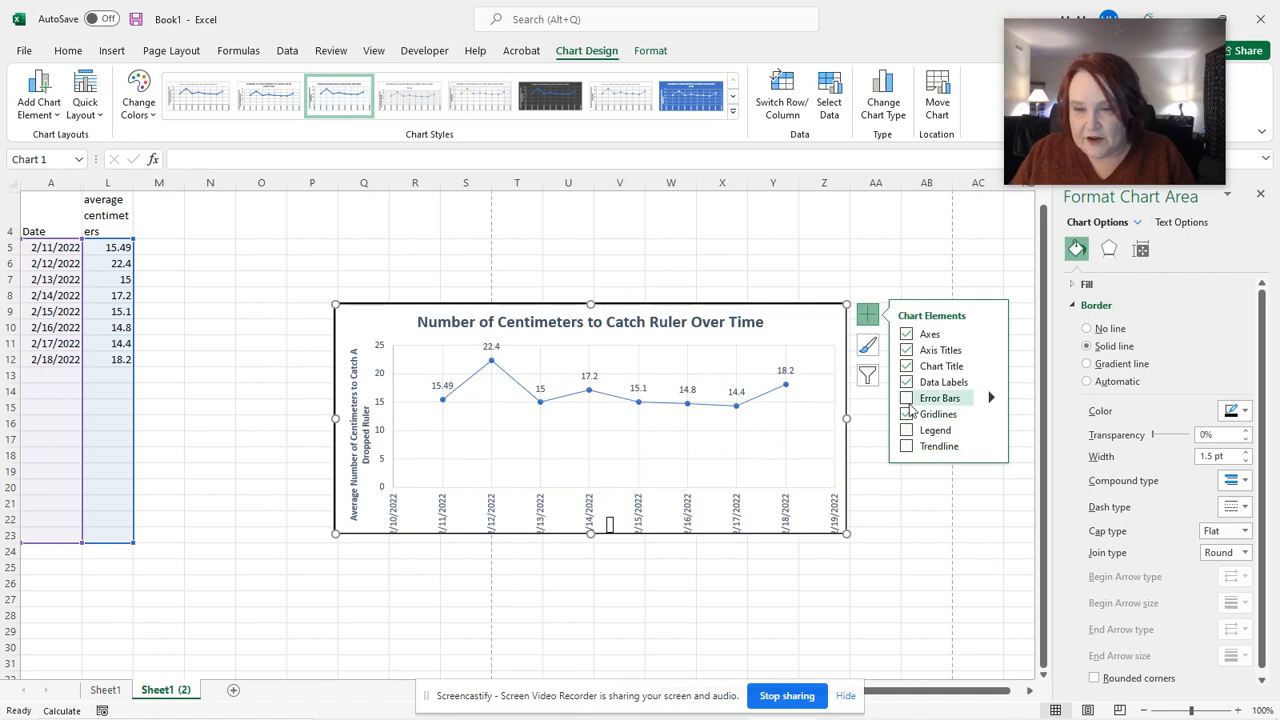
pyautogui.press('Escape')
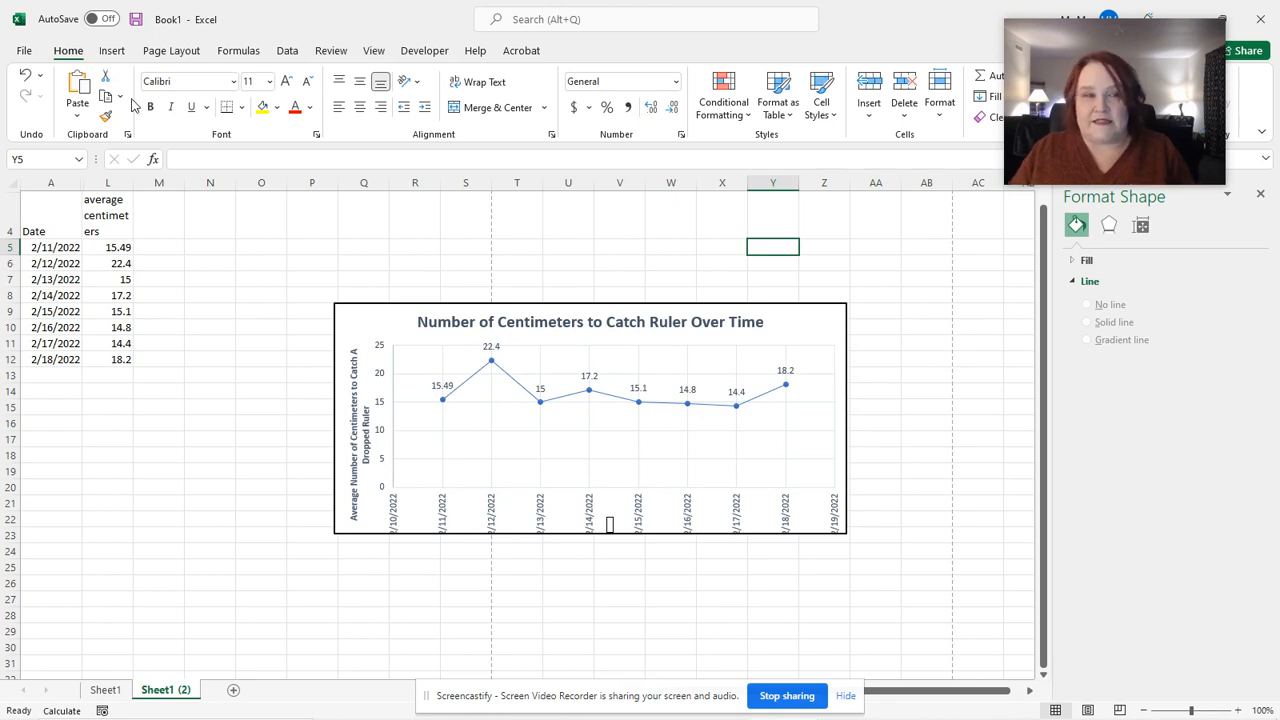
pyautogui.click(106, 54)
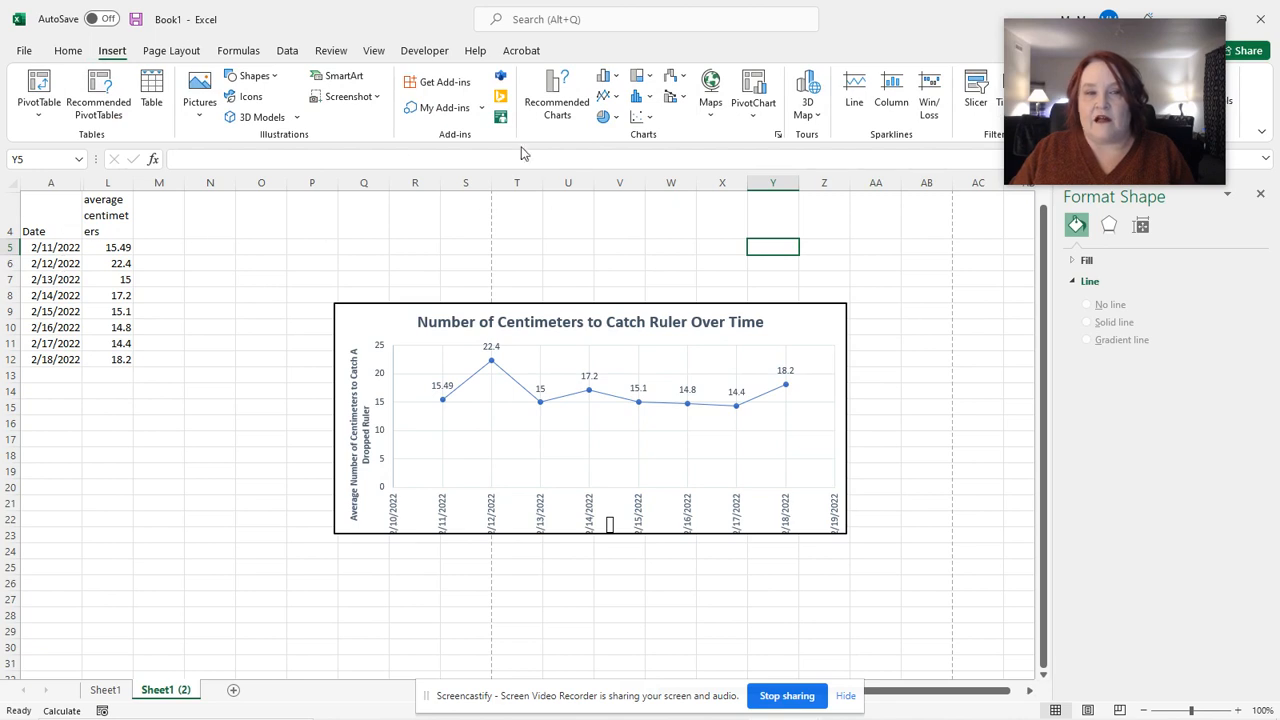